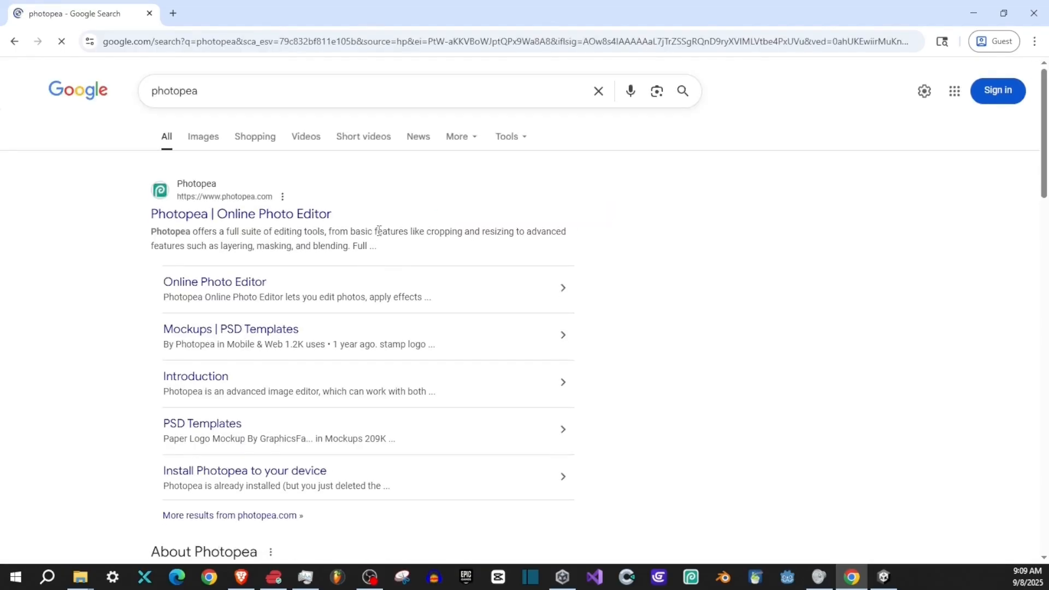
- Open the Photopea online photo editor from the search results
left_click(321, 214)
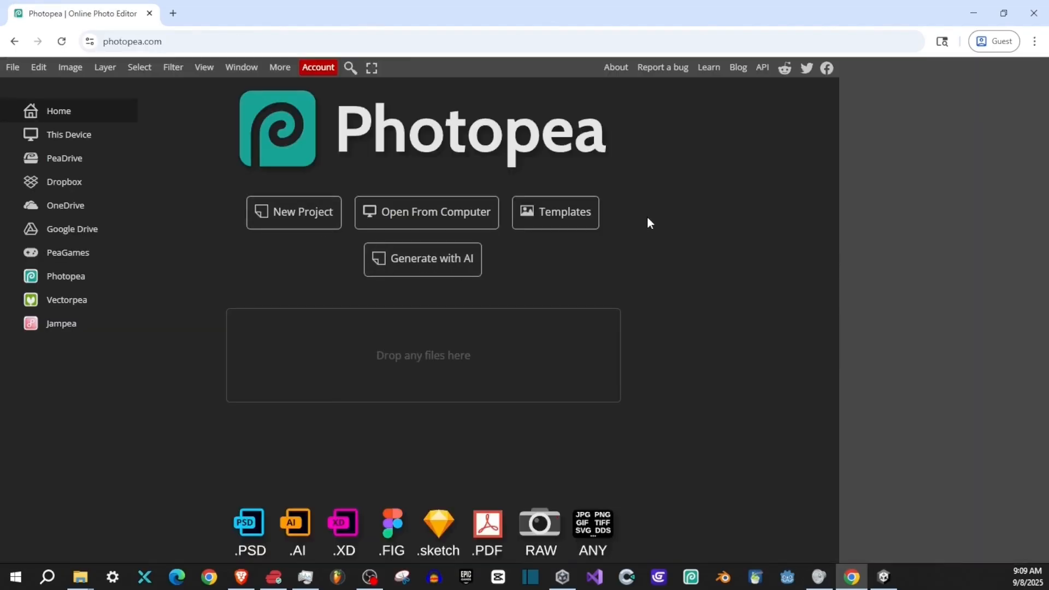
- Switch to the Unity editor and add a new 3D cube to TestingScene
left_click(885, 576)
mouse_move(476, 267)
left_mouse_down()
mouse_move(675, 291)
mouse_move(495, 276)
left_mouse_up()
left_click_drag(654, 266, 321, 253)
right_click(76, 209)
mouse_move(137, 395)
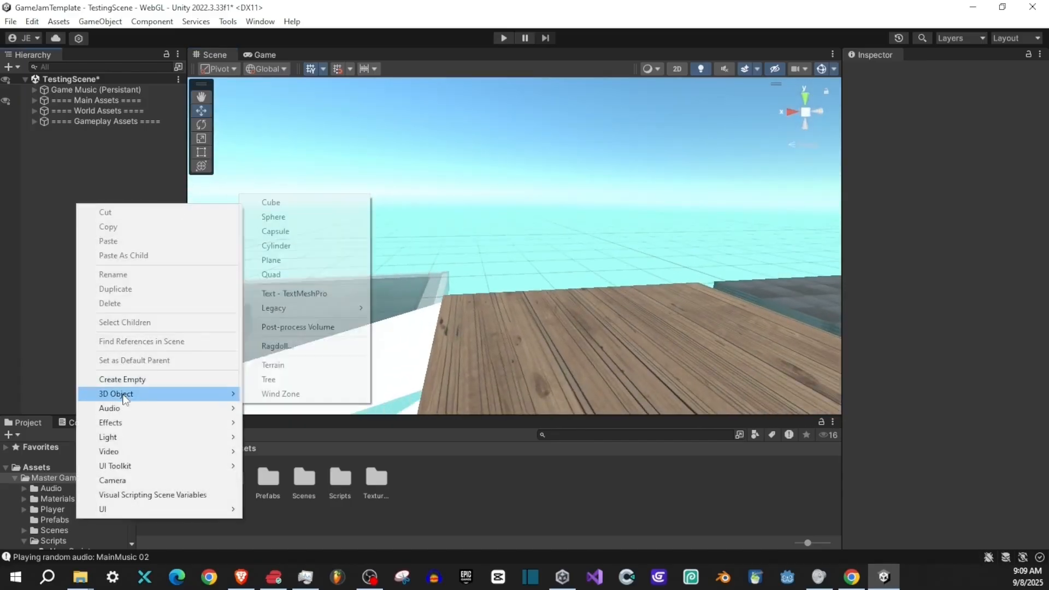
left_click(270, 202)
- Scale the new cube uniformly to about 2.26 and sink it into the wooden platform at a Y position of about 9.94
left_click_drag(467, 220, 471, 242)
left_click_drag(518, 206, 601, 257)
key("r")
key("w")
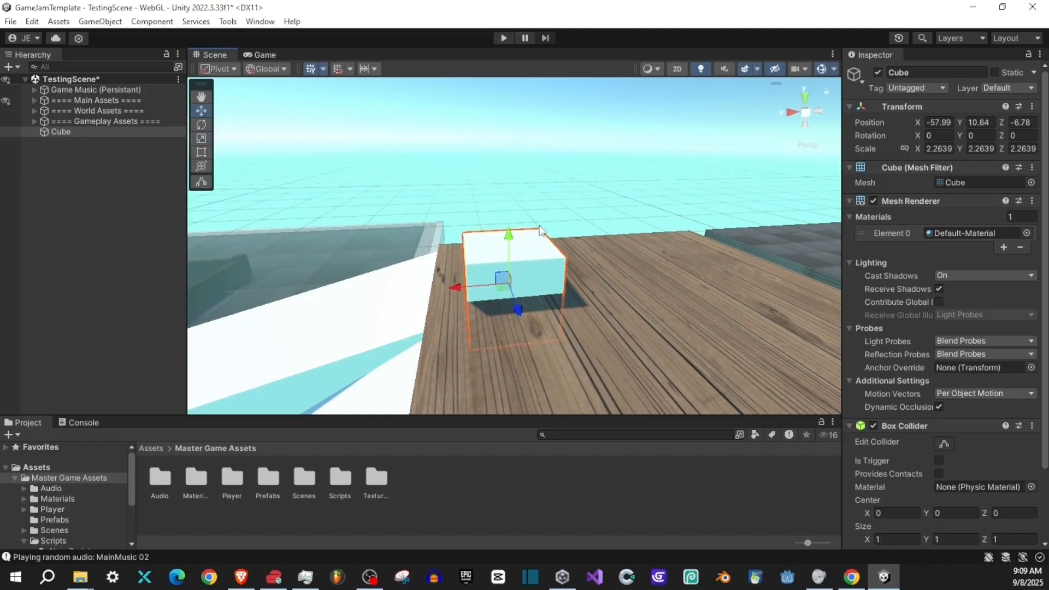
left_click_drag(509, 240, 509, 265)
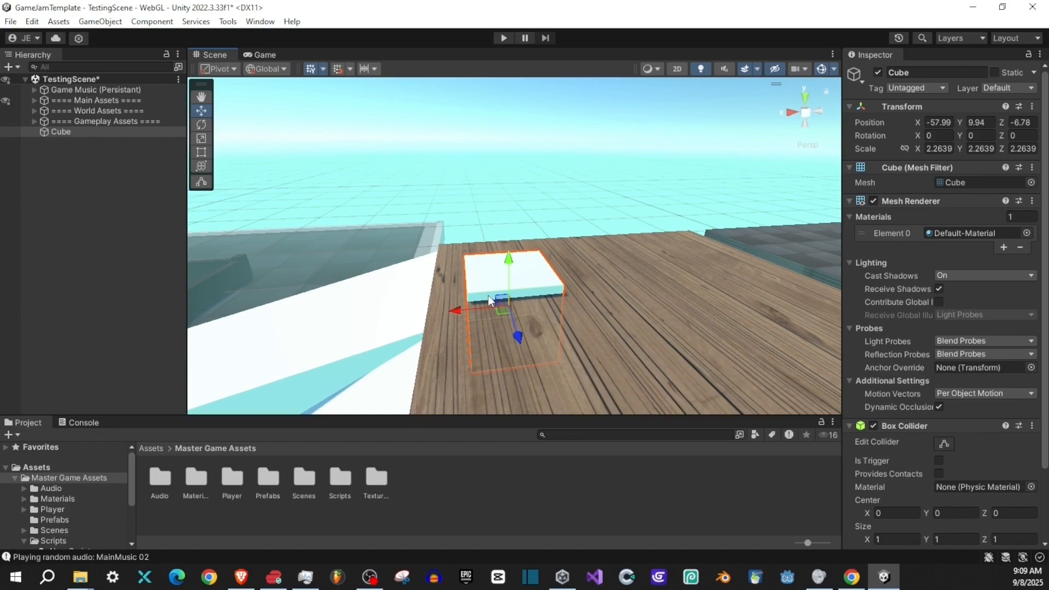
- Duplicate the cube and move the copy along the X axis to about -62.3 on the wooden platform
key("ctrl+d")
left_click_drag(456, 307, 603, 313)
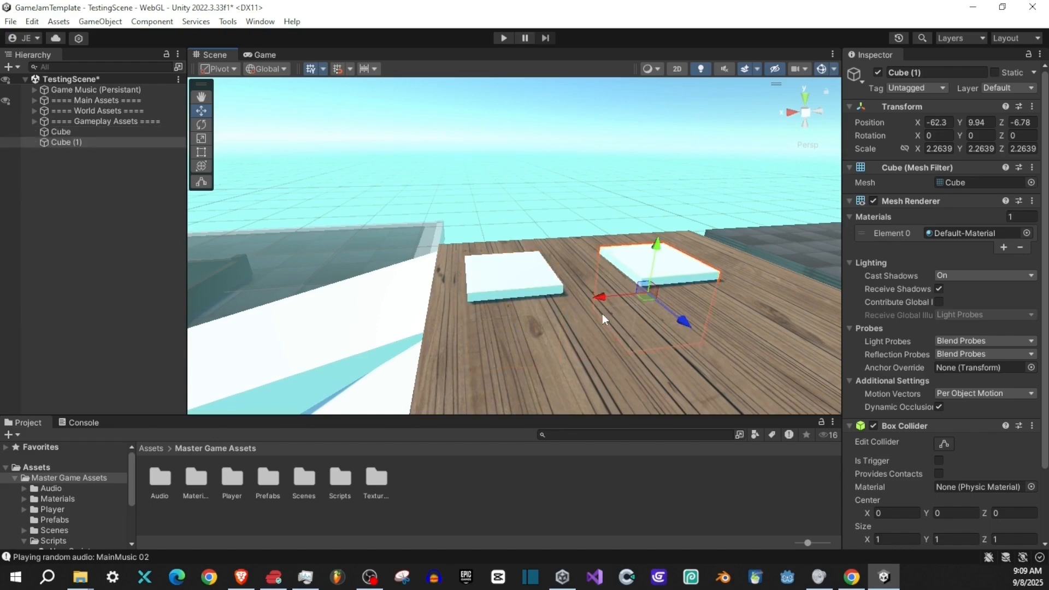
- Select both cubes, lower them together to a Y position of about 9.84, and shift them slightly along the X axis
left_click(566, 280, "shift")
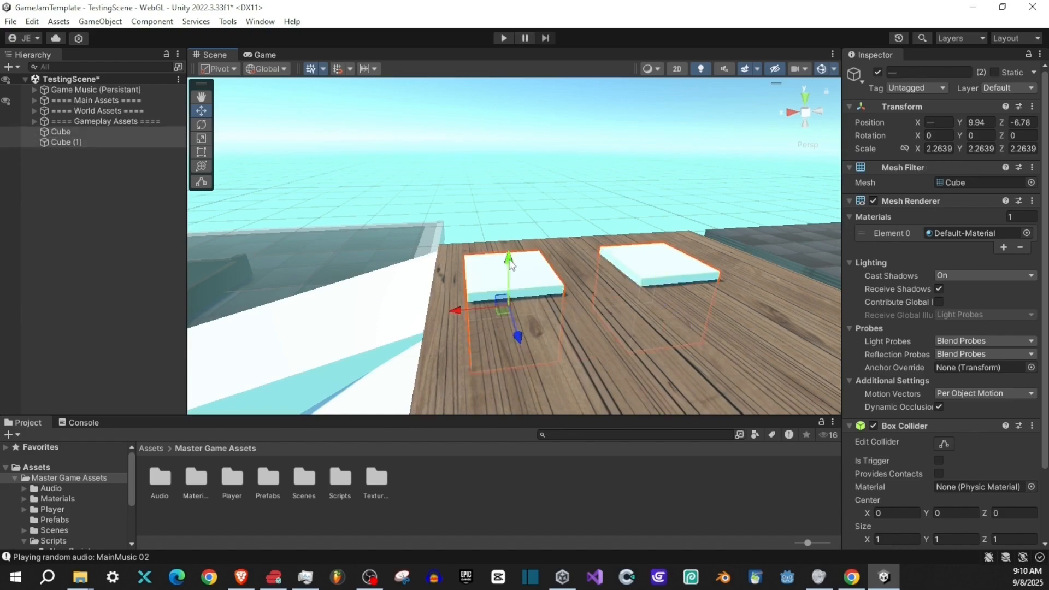
left_click_drag(508, 258, 507, 311)
key("w")
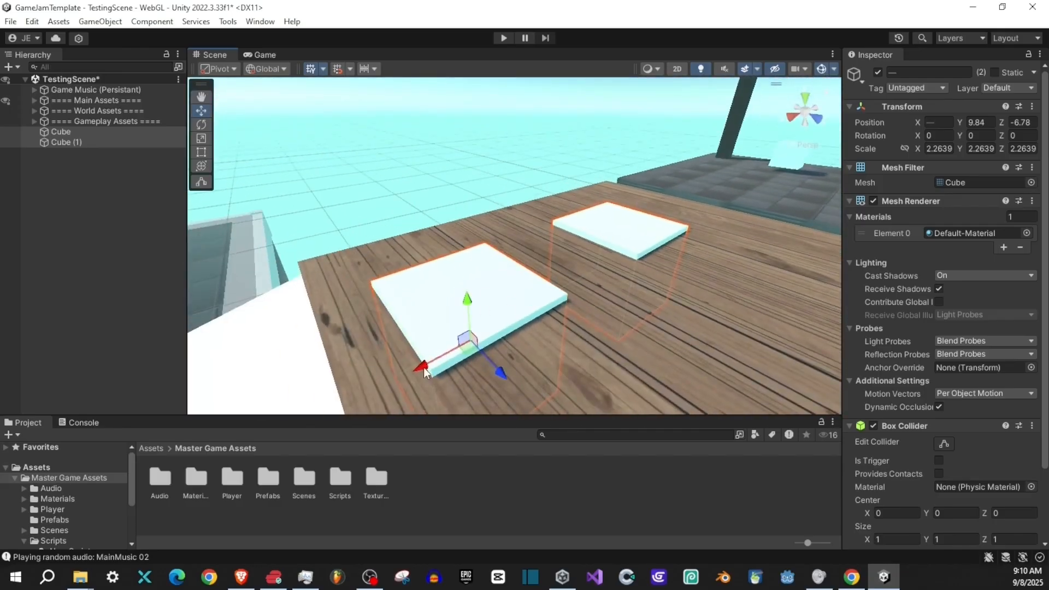
left_click_drag(424, 368, 450, 362)
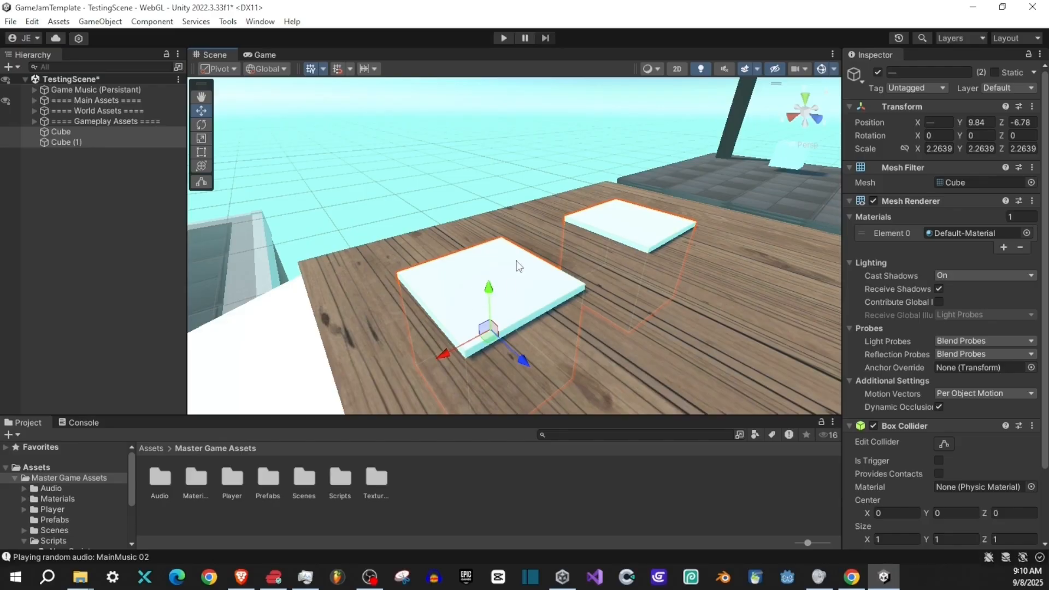
- Duplicate both cubes, placing the copies off the edge of the wooden platform, and delete one copy
left_click_drag(517, 261, 700, 292)
left_click_drag(620, 258, 568, 262)
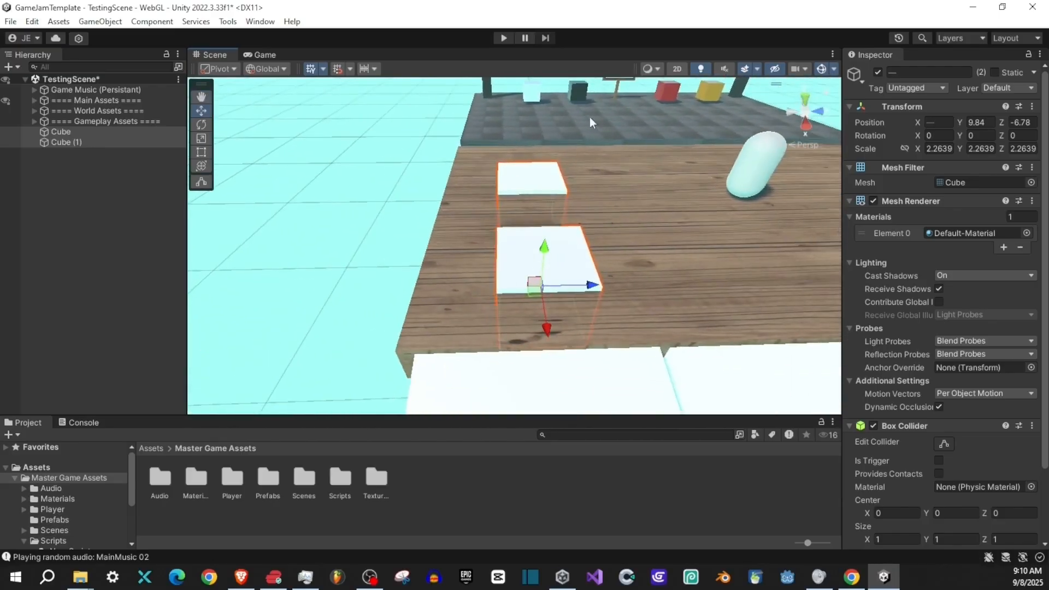
left_click_drag(589, 117, 552, 120)
key("ctrl+d")
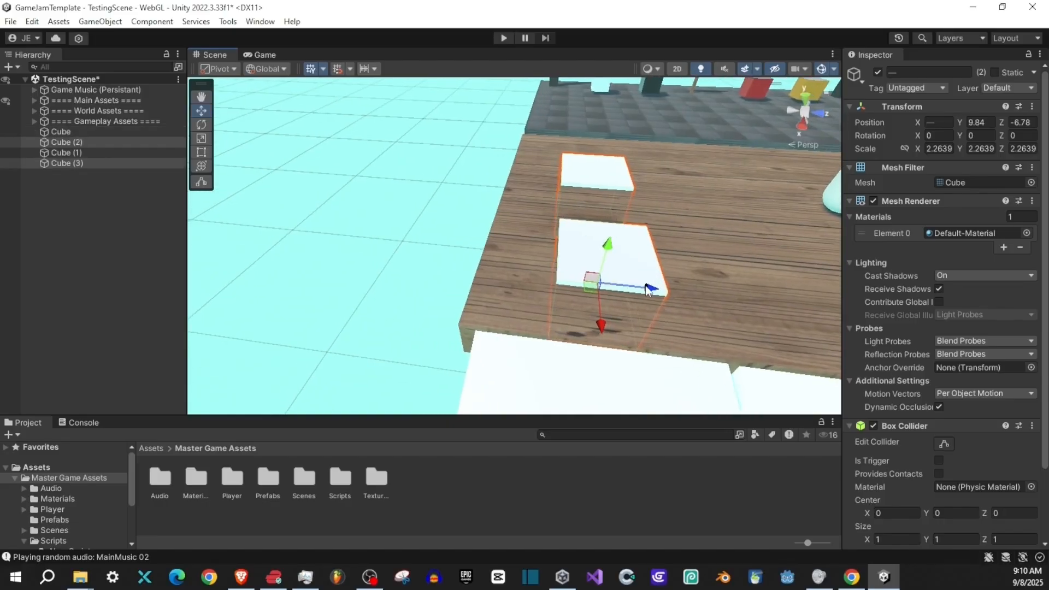
left_click_drag(646, 289, 442, 180)
left_click(442, 180)
key("Delete")
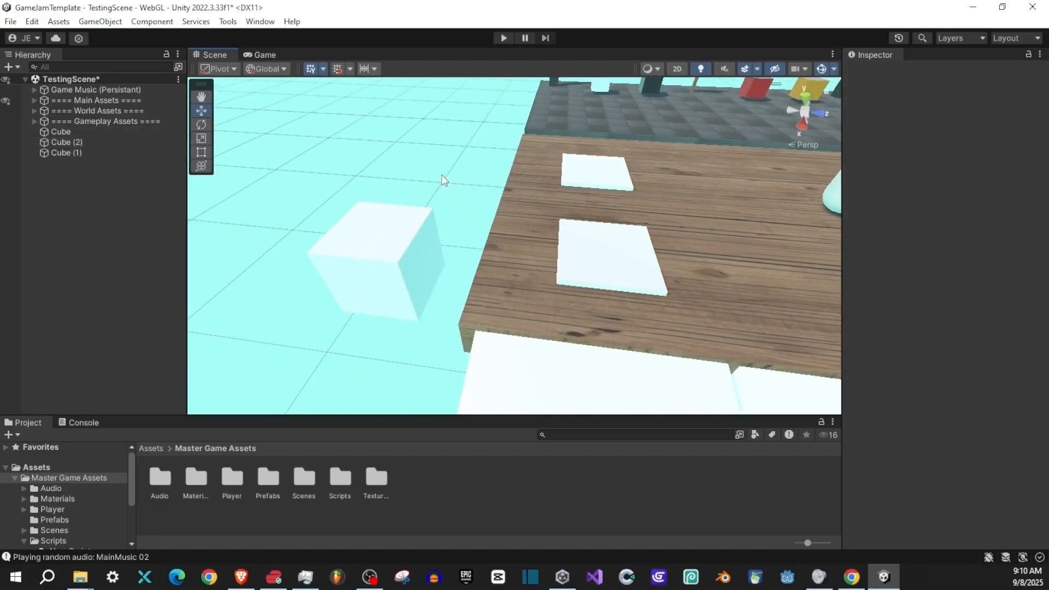
- Scale the remaining copy to about 7.09 × 1.55 × 7.09 and place it beside the platform at about (-61.16, 9.98, -13.21)
left_click(410, 238)
key("r")
left_click_drag(389, 260, 469, 252)
left_click_drag(371, 219, 445, 203)
key("w")
key("r")
key("w")
left_click_drag(394, 147, 396, 159)
left_click_drag(573, 126, 388, 112)
left_click_drag(643, 239, 560, 190)
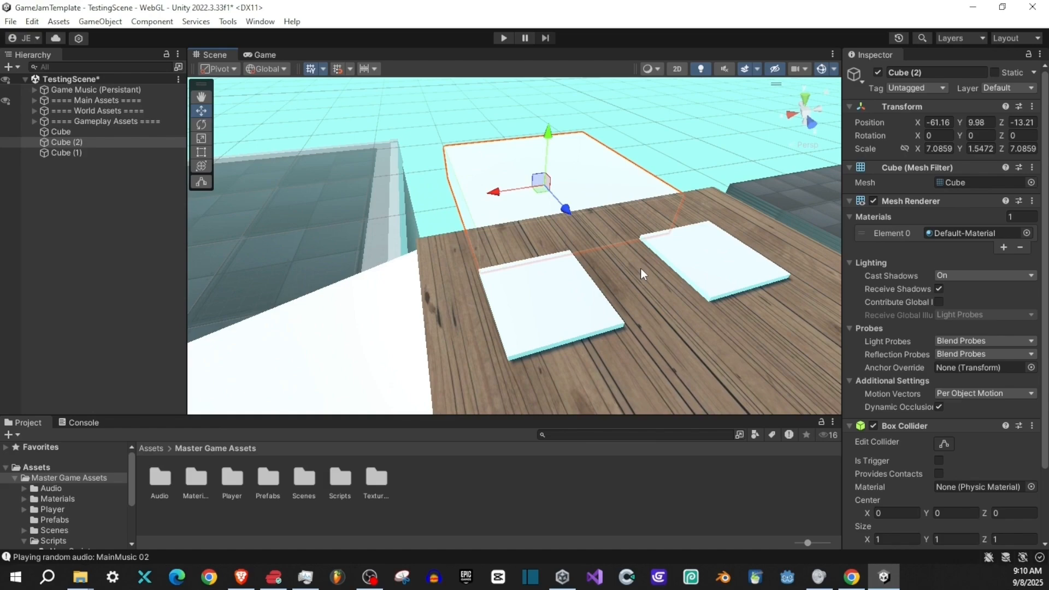
left_click_drag(430, 283, 590, 284)
- Open the Textures folder of Master Game Assets to view the available textures, and select the large cube beside the platform
double_click(376, 478)
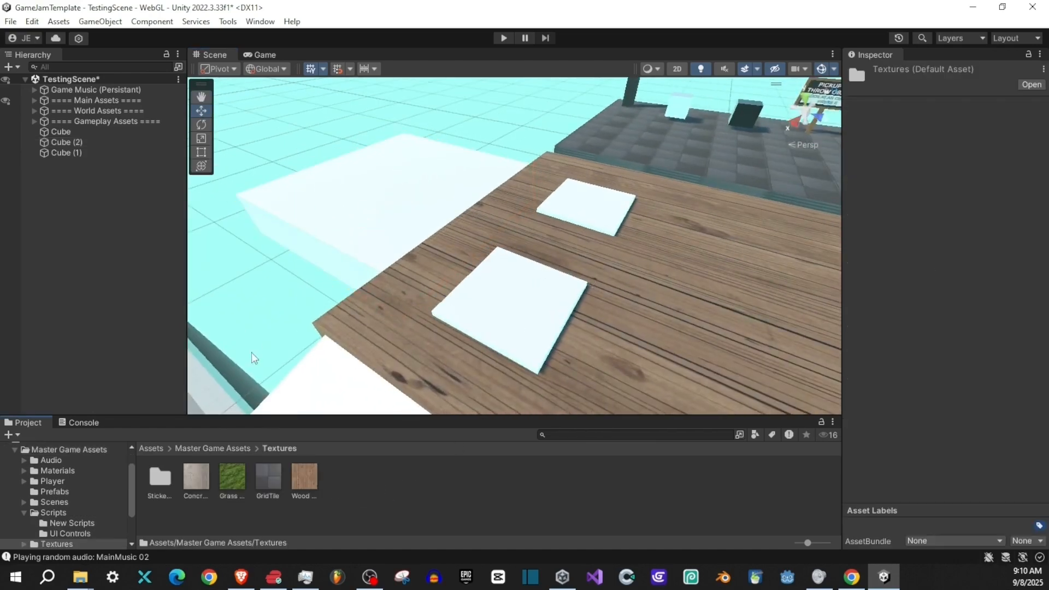
left_click_drag(556, 234, 594, 259)
left_click_drag(558, 308, 826, 293)
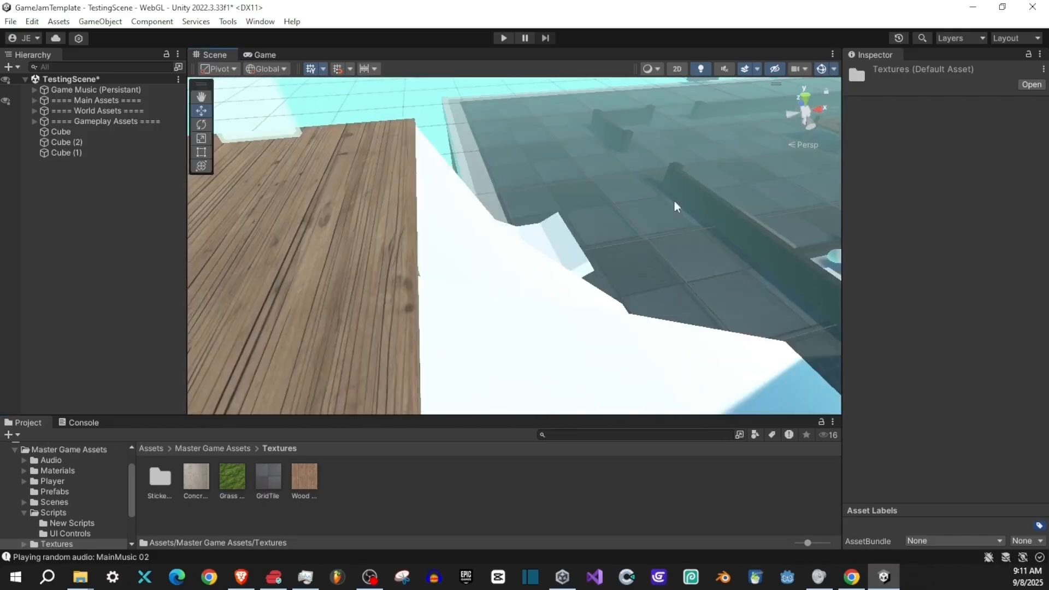
left_click_drag(674, 201, 450, 187)
left_click(450, 188)
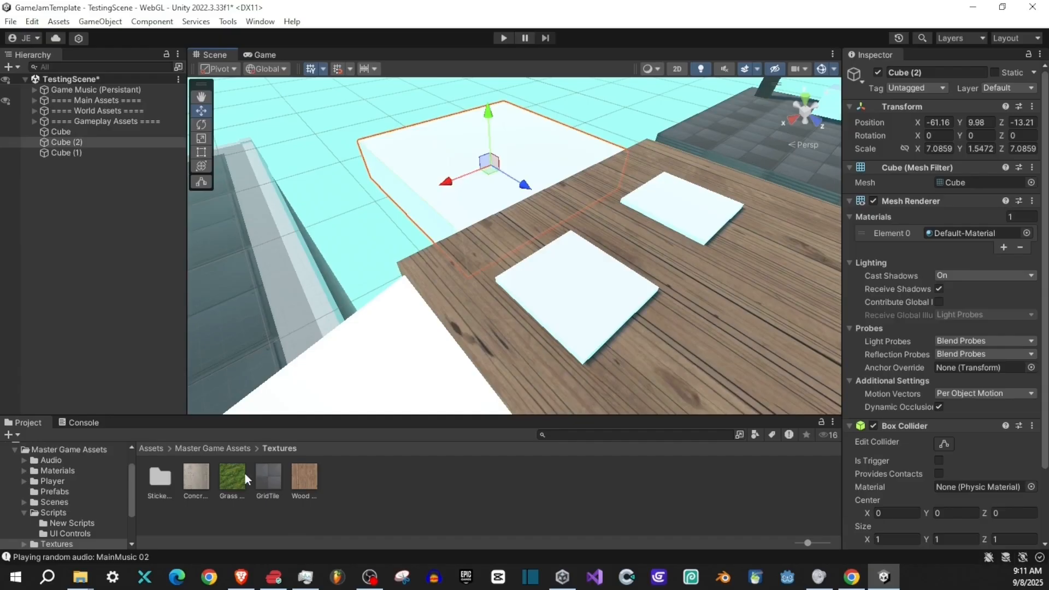
- Attach the Texture Assigner script from the Scripts folder to the cubes
left_click(48, 514)
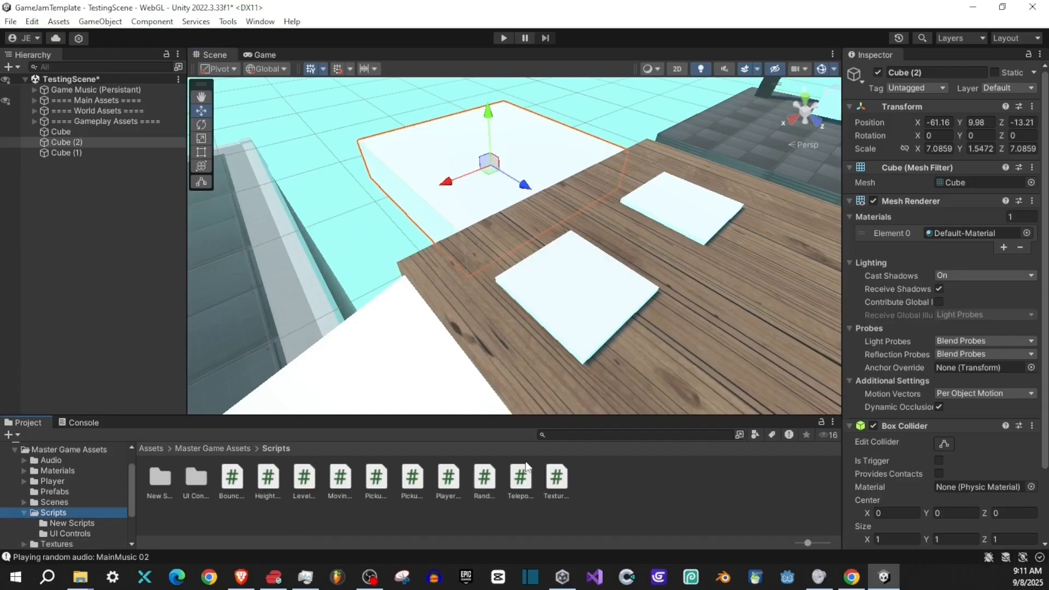
left_click(513, 296)
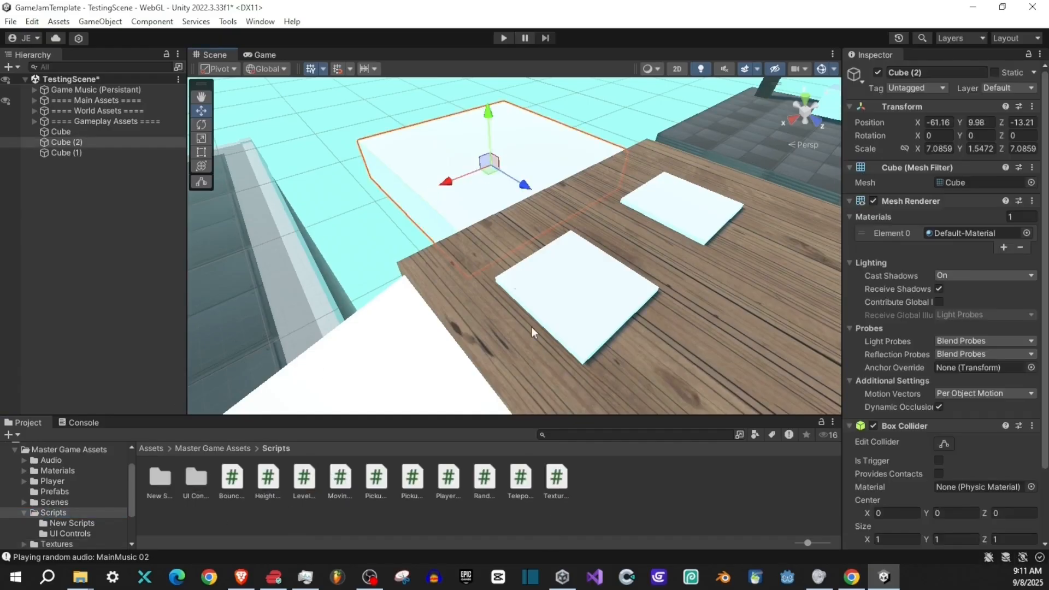
left_click_drag(563, 486, 427, 191)
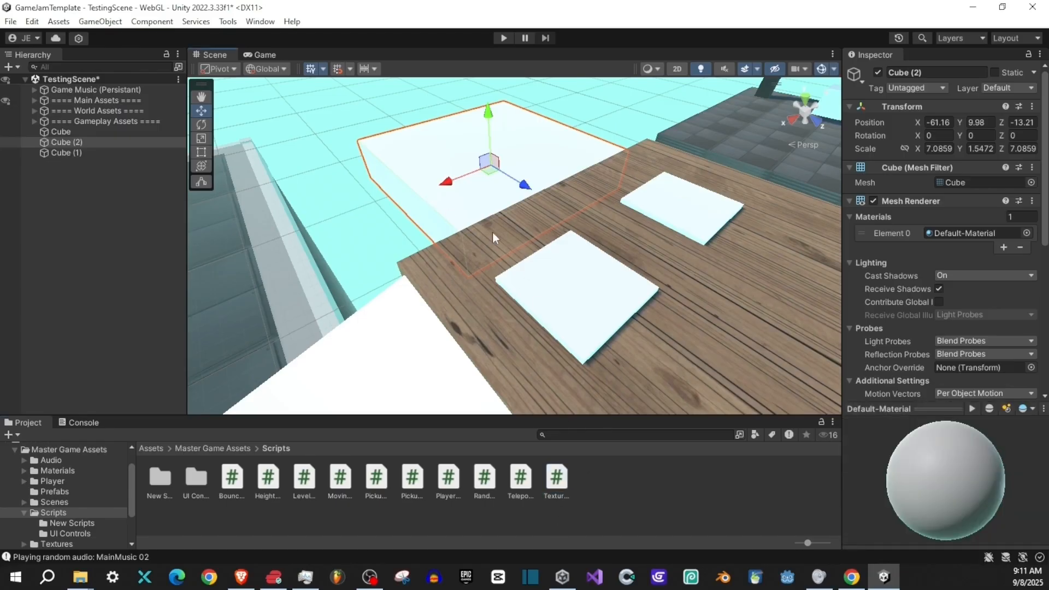
left_click_drag(556, 481, 577, 292)
- Look through the Materials folder and check the Texture Assigner component on each of the three cubes
left_click(59, 471)
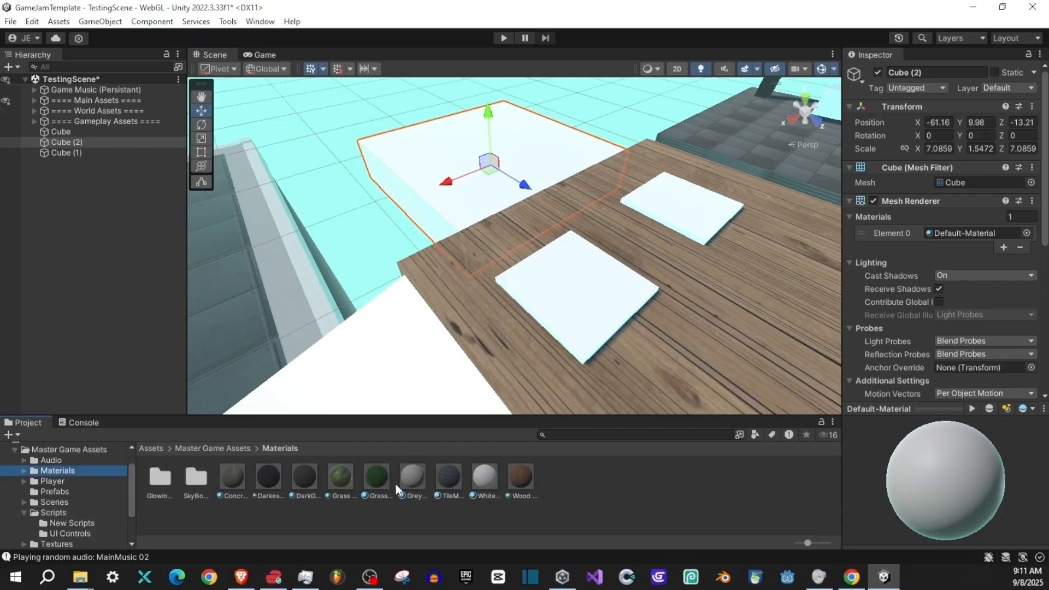
left_click(58, 513)
left_click(568, 295)
left_click_drag(426, 343, 860, 277)
scroll(860, 277, "down", 5)
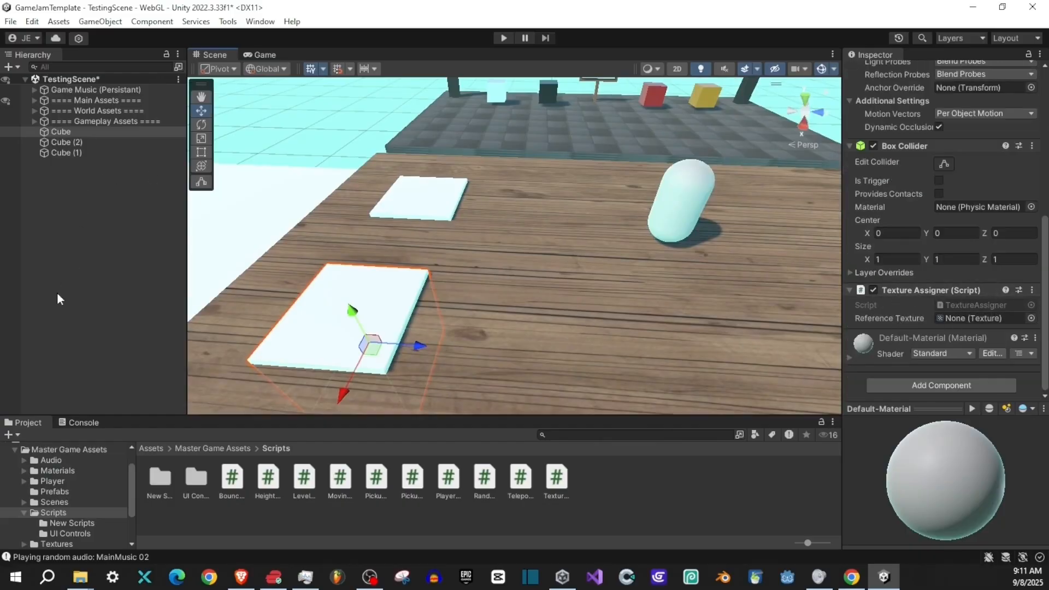
left_click(76, 142)
left_click(73, 152)
left_click(66, 133)
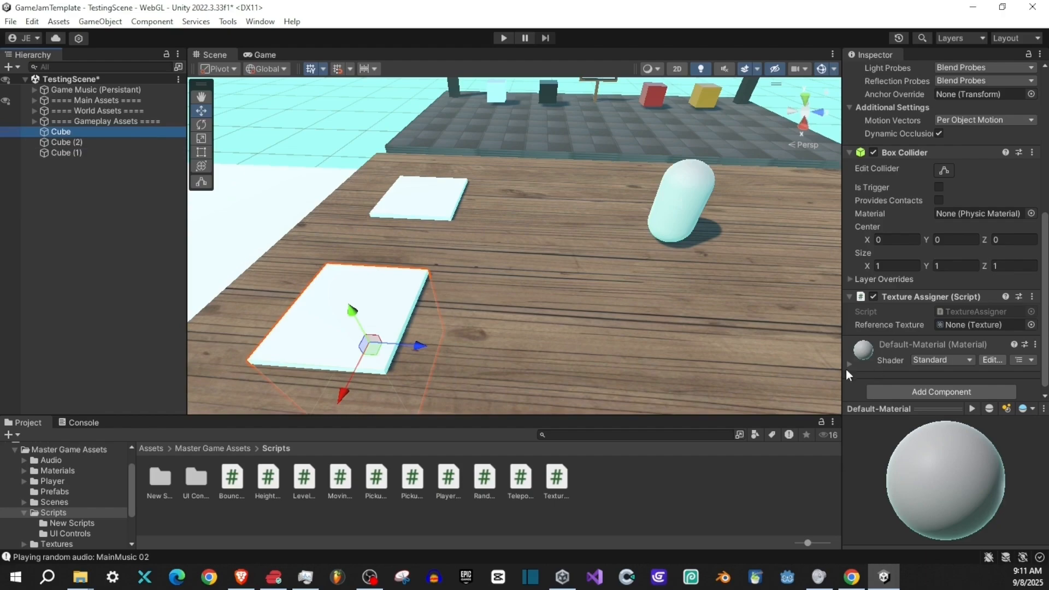
left_click(77, 144)
scroll(868, 296, "down", 1)
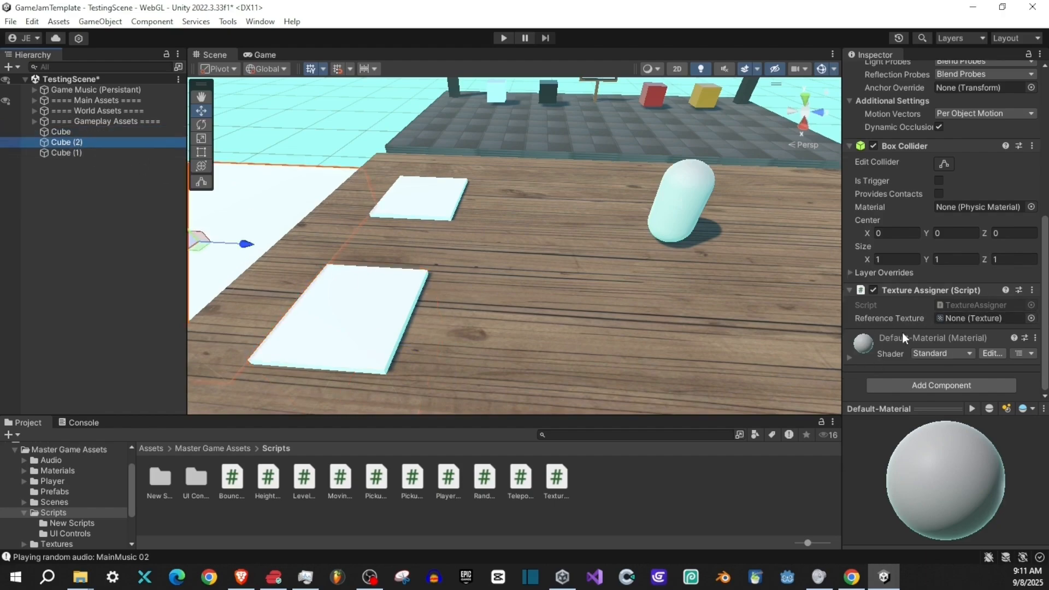
- Assign the Grass 01 texture as the large cube's Reference Texture in its Texture Assigner component
left_click_drag(503, 262, 419, 261)
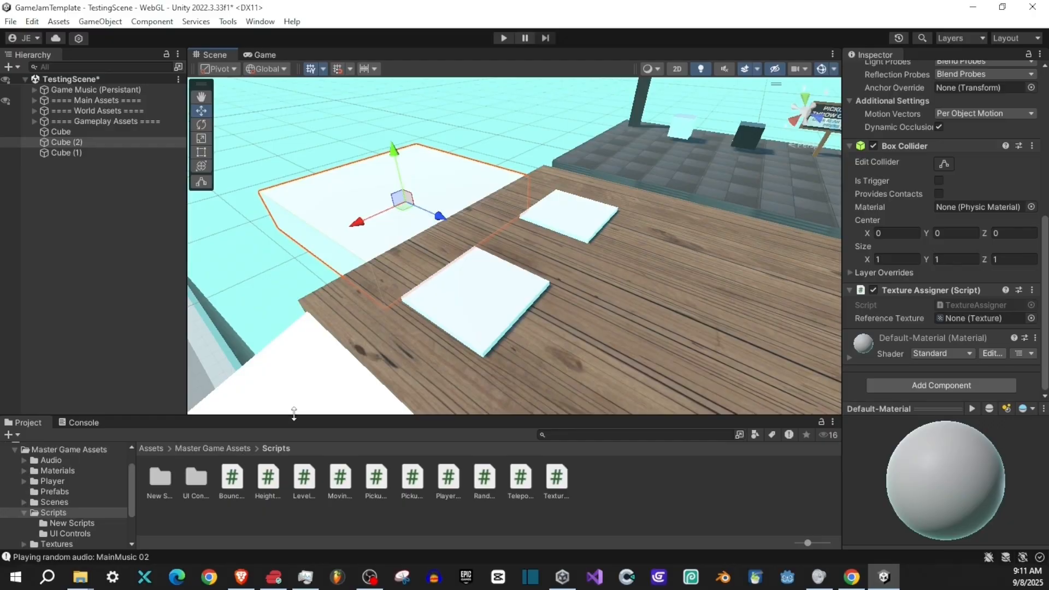
left_click_drag(294, 414, 295, 397)
left_click(57, 527)
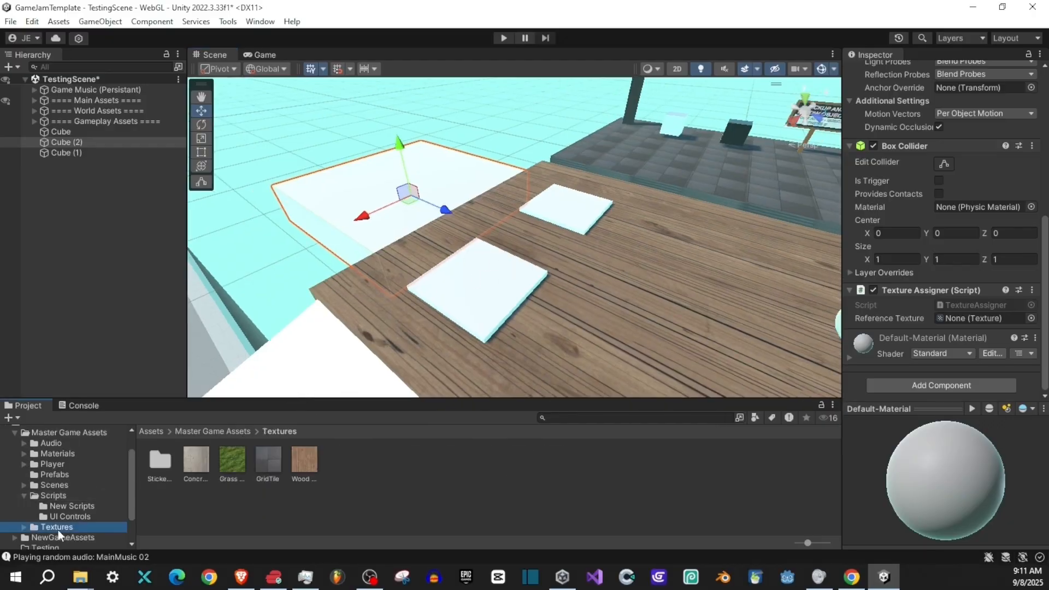
left_click(477, 297)
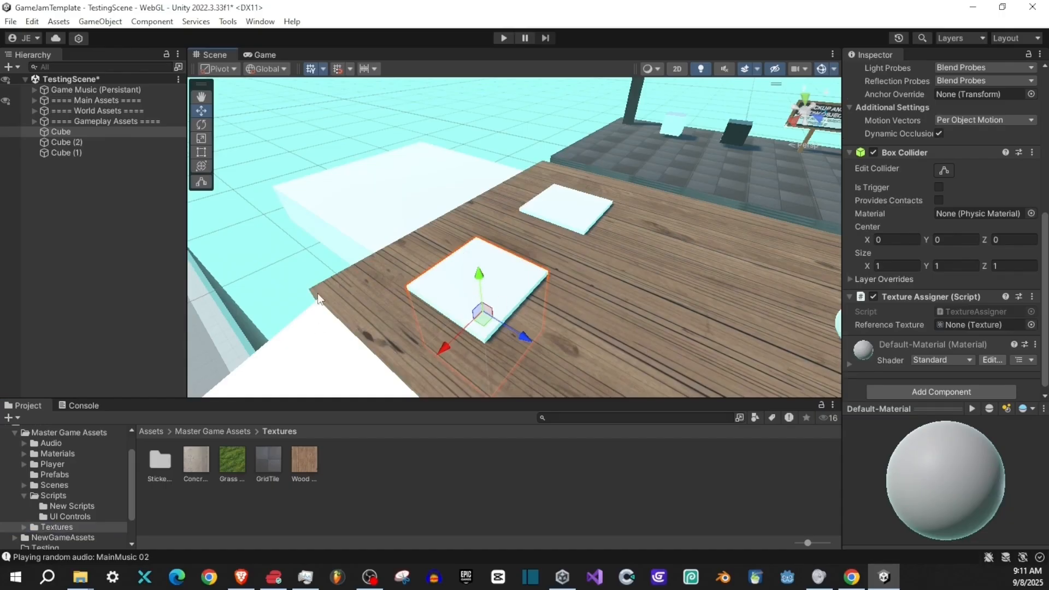
left_click(316, 297)
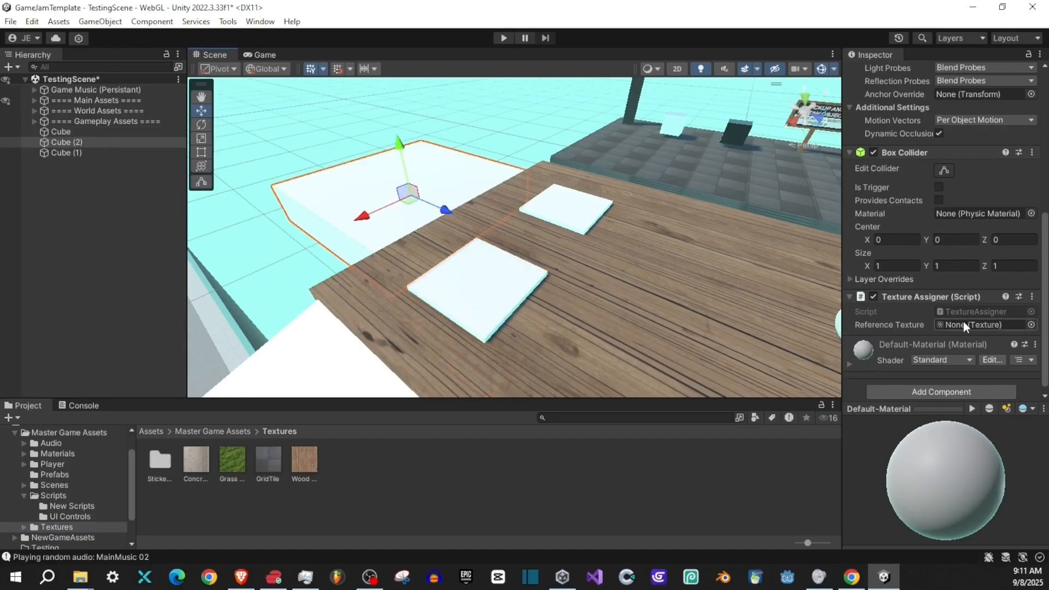
left_click_drag(223, 458, 973, 325)
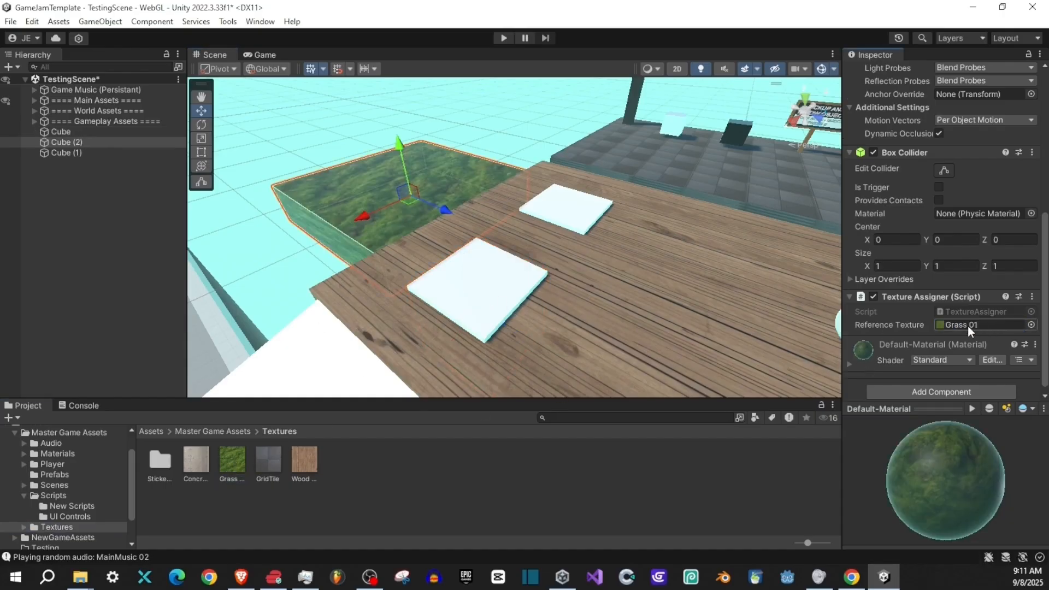
- Examine the grass surface of the large cube and the settings of its default material
left_click_drag(519, 235, 445, 129)
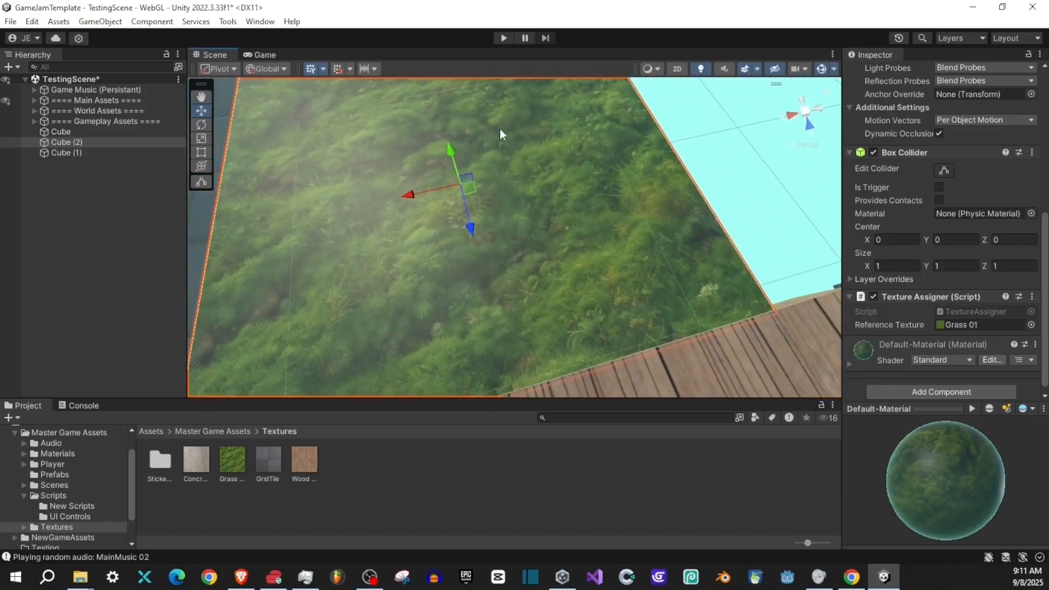
scroll(919, 369, "down", 1)
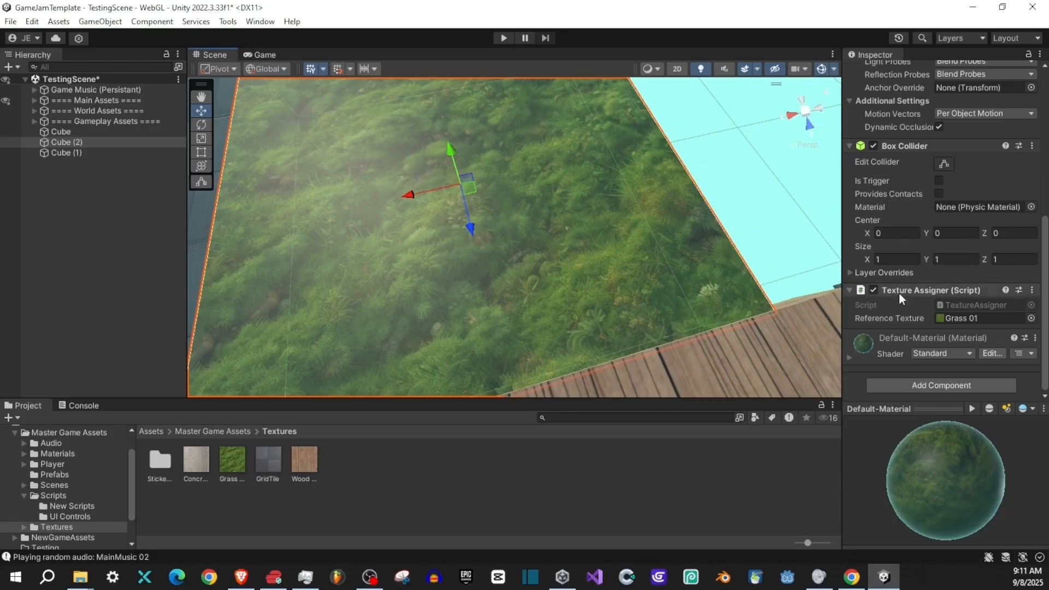
left_click(849, 358)
scroll(909, 330, "down", 6)
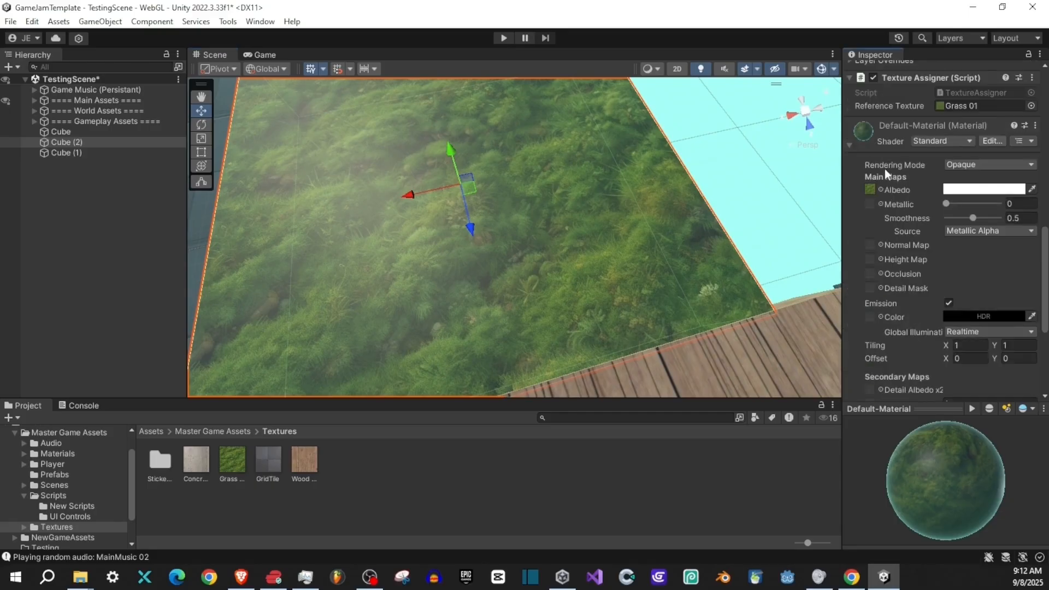
scroll(882, 229, "up", 3)
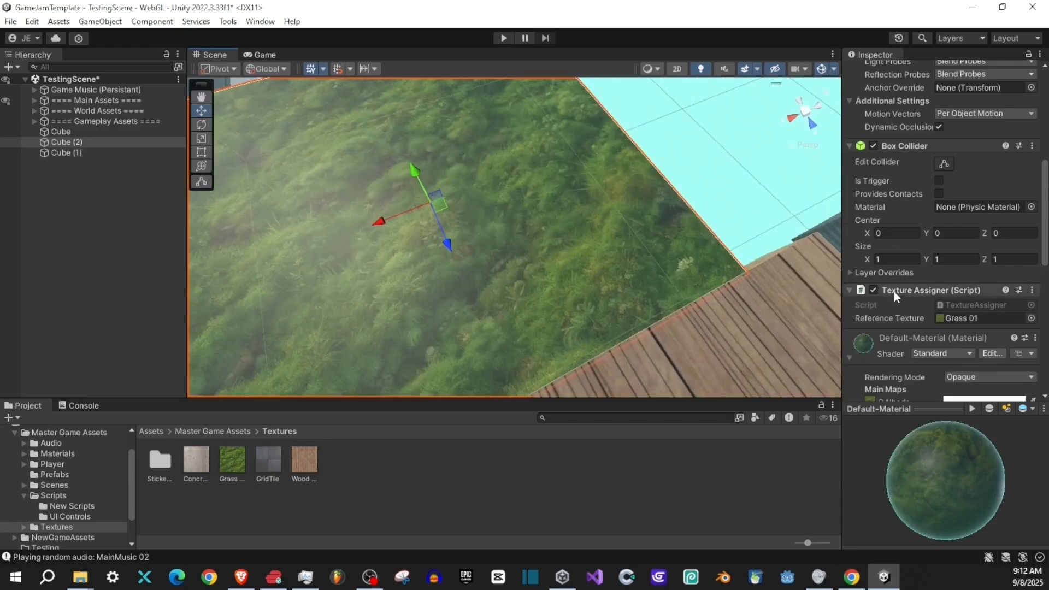
scroll(894, 291, "down", 5)
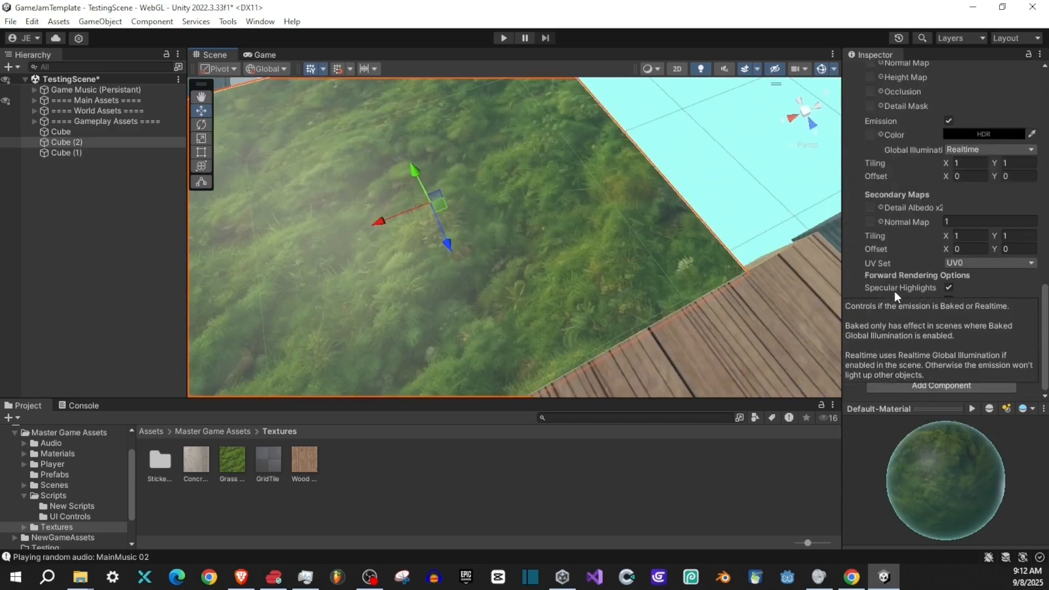
scroll(894, 291, "up", 5)
left_click(848, 160)
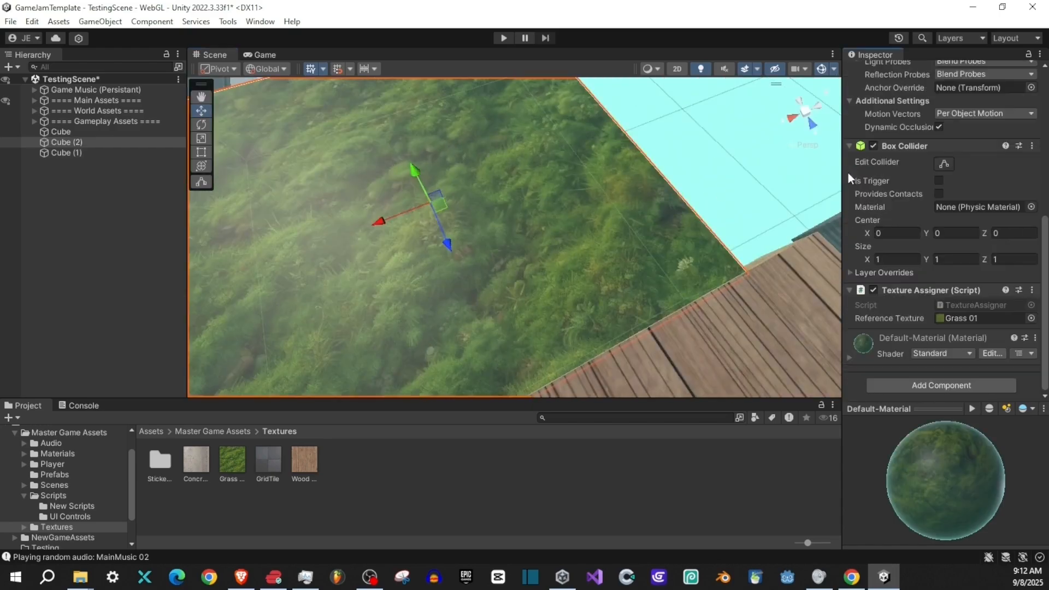
- Set the large cube's main material tiling to X 3.67 and Y 3
left_click(850, 358)
left_click(851, 357)
left_click(850, 358)
scroll(860, 244, "down", 5)
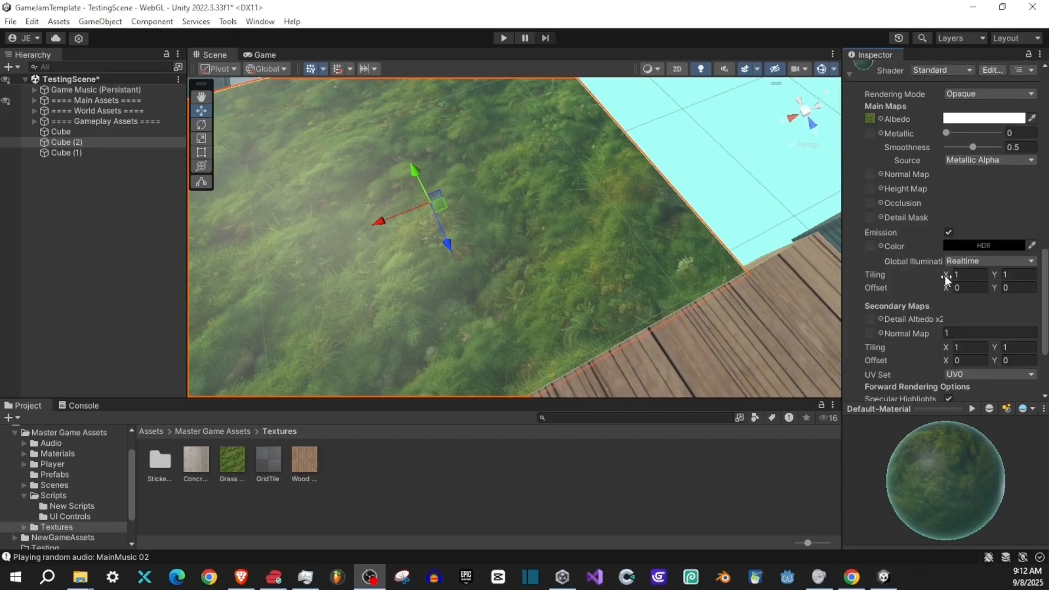
left_click_drag(945, 275, 1022, 276)
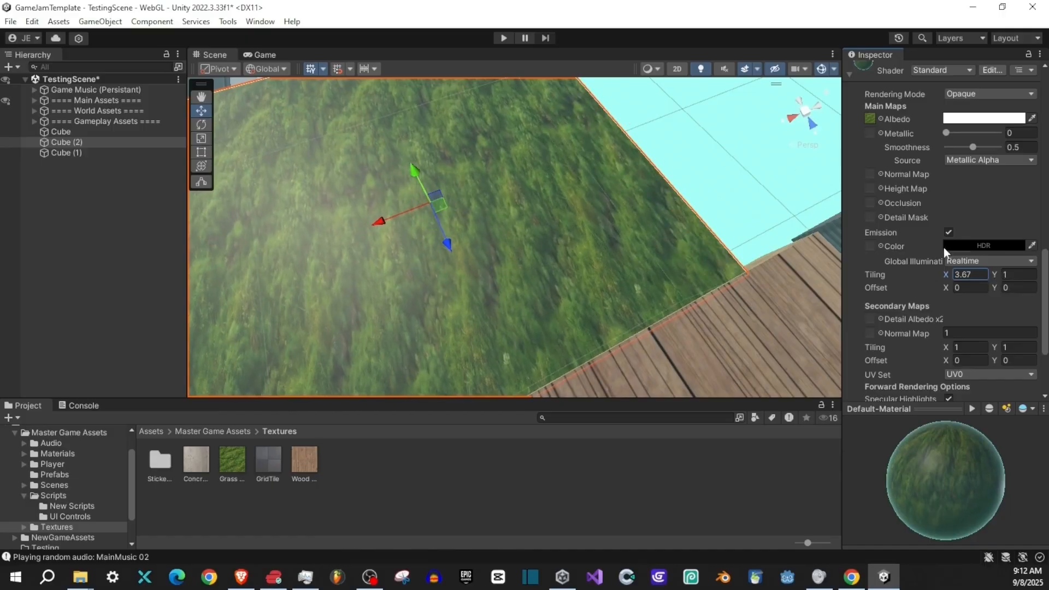
left_click_drag(995, 272, 1029, 274)
type("3")
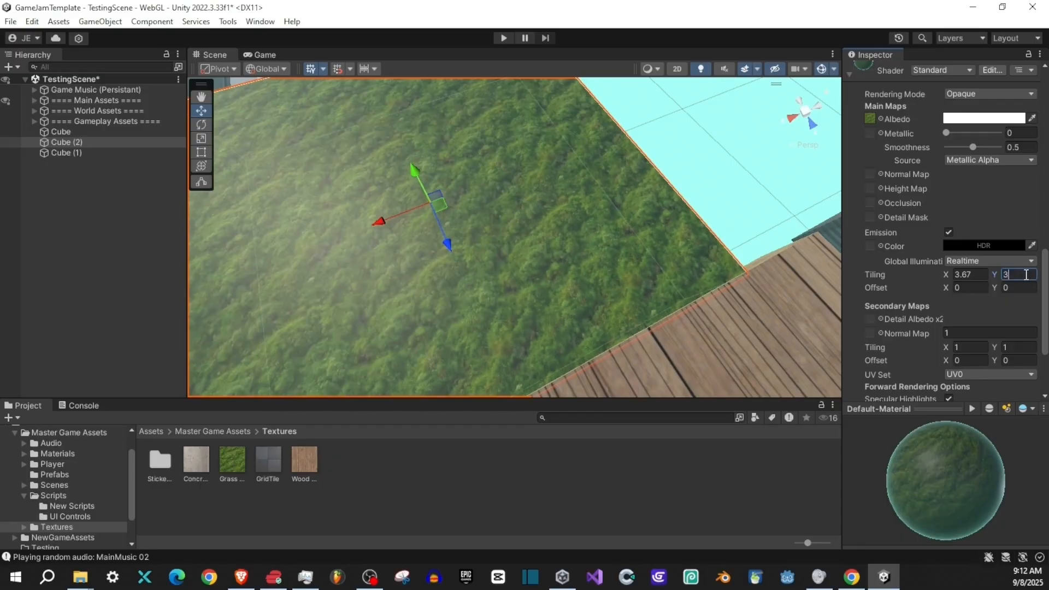
- Set the X tiling of the large cube's main material to 3 and run the game
left_click(978, 275)
type("3")
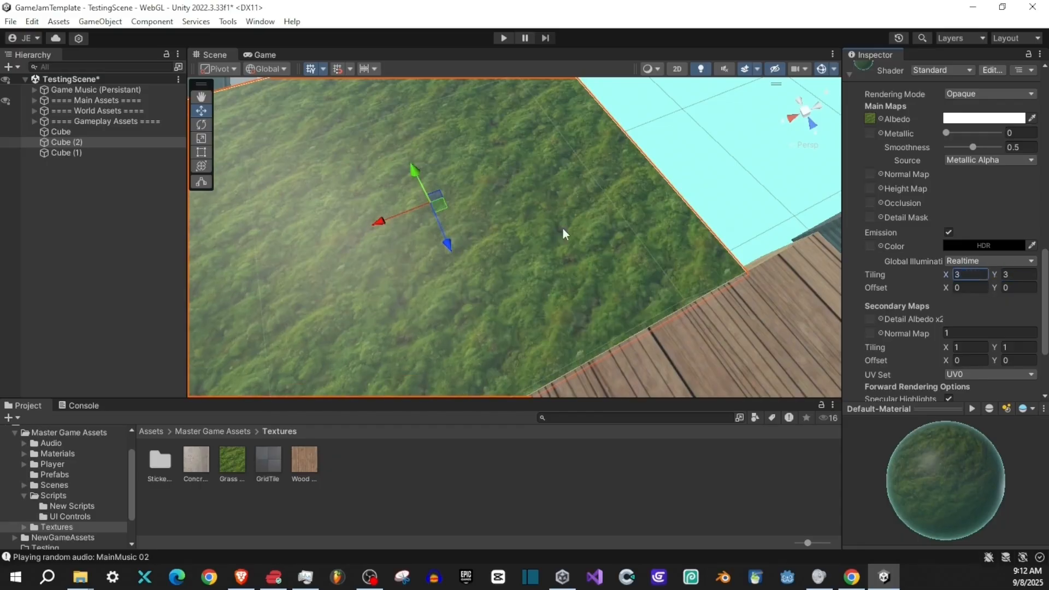
left_click(504, 38)
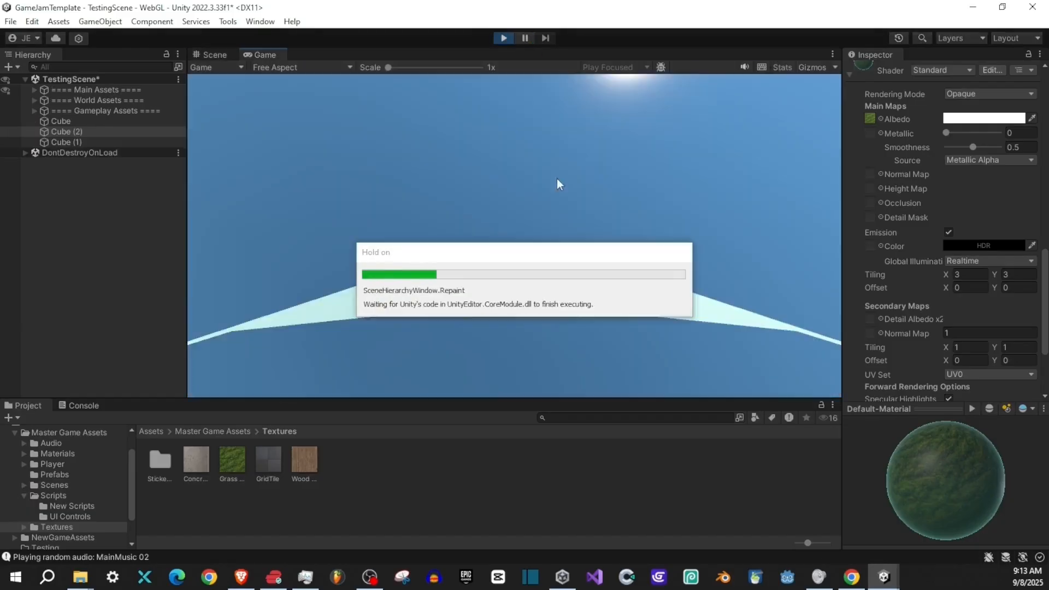
- Walk across the large grass cube in play mode to examine how the tiled texture looks, and stop the game
key("w")
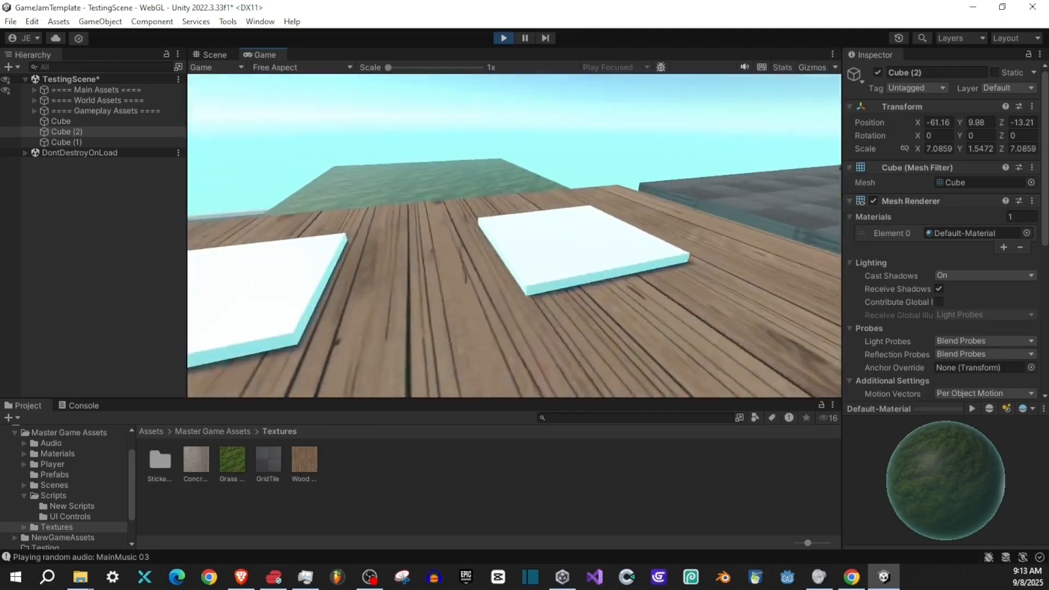
key("w")
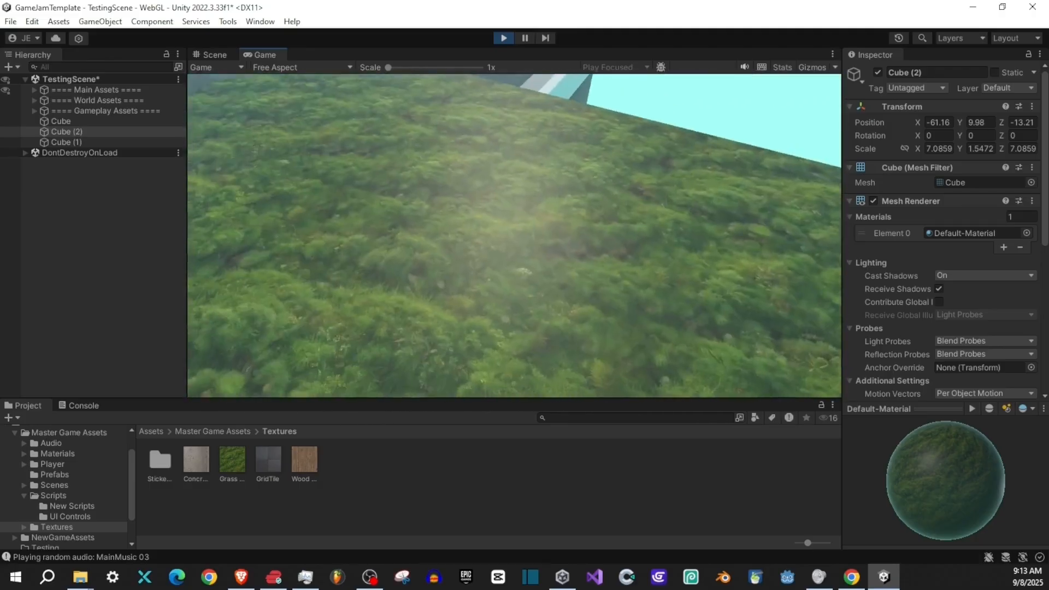
key("w")
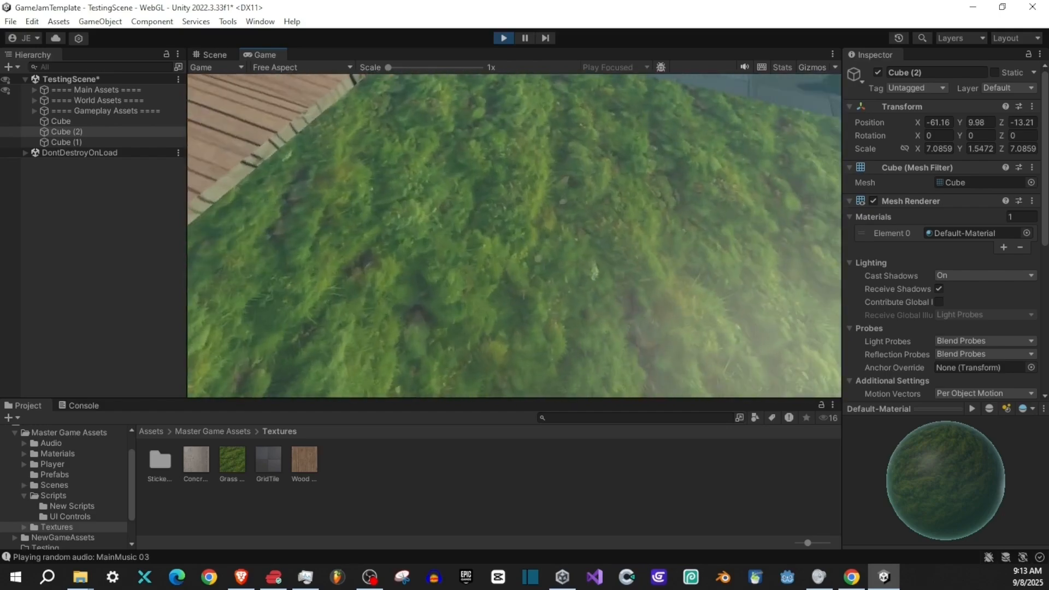
key("w")
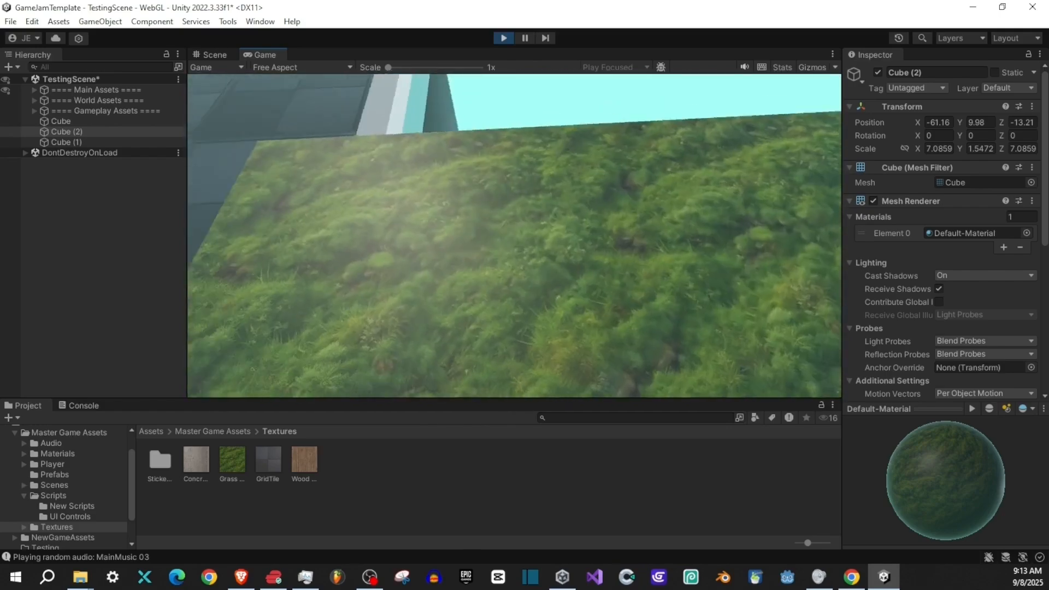
key("a")
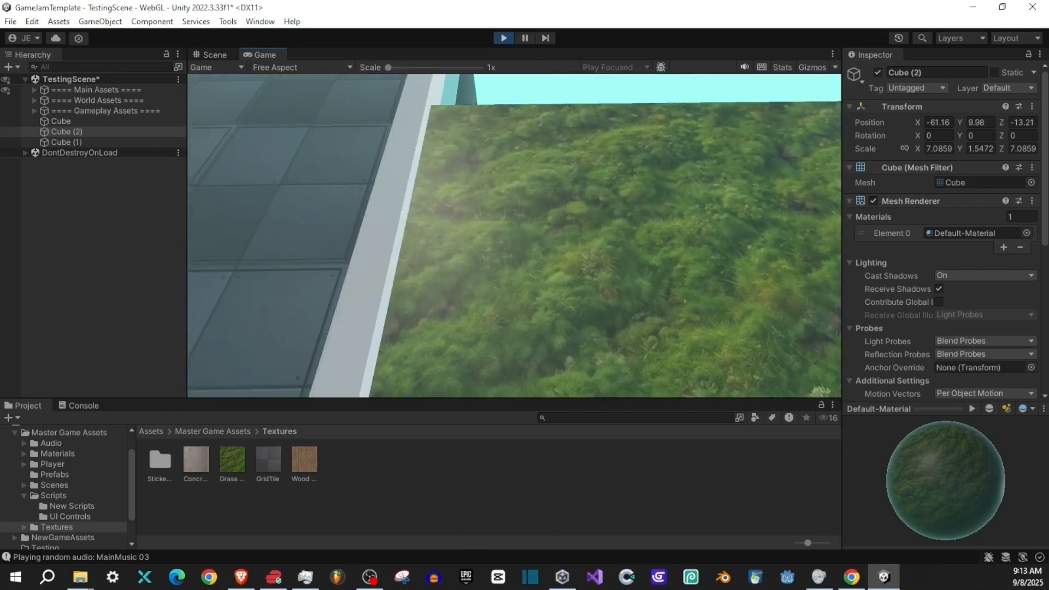
key("d")
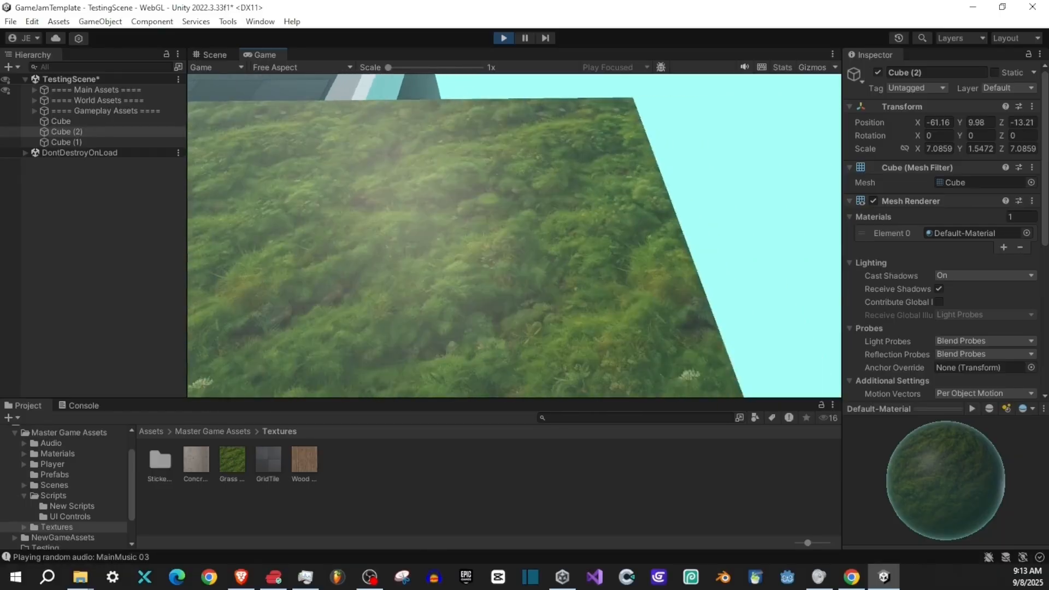
key("a")
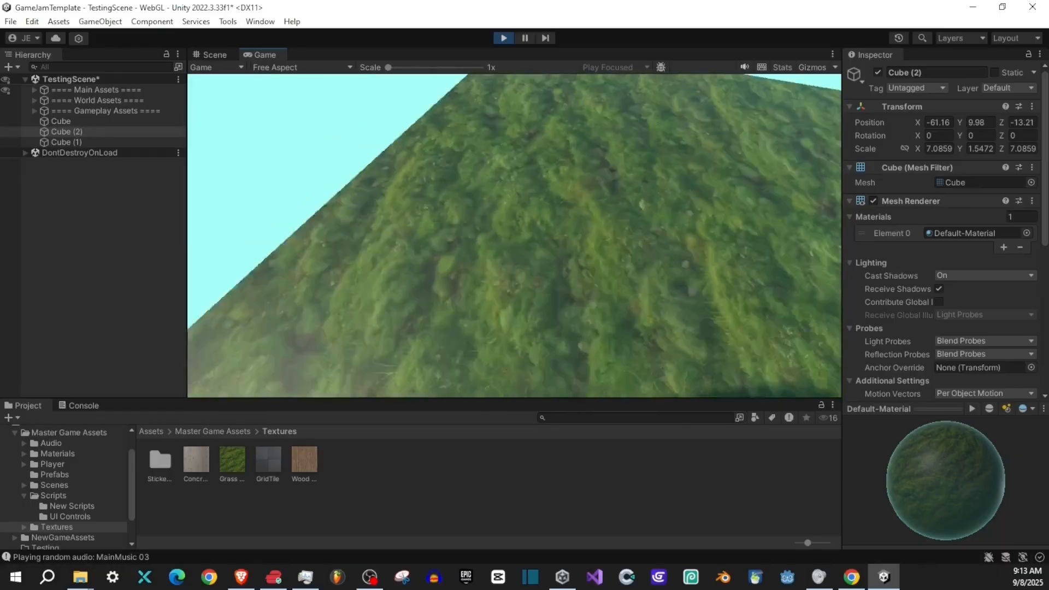
key("w")
key("w")
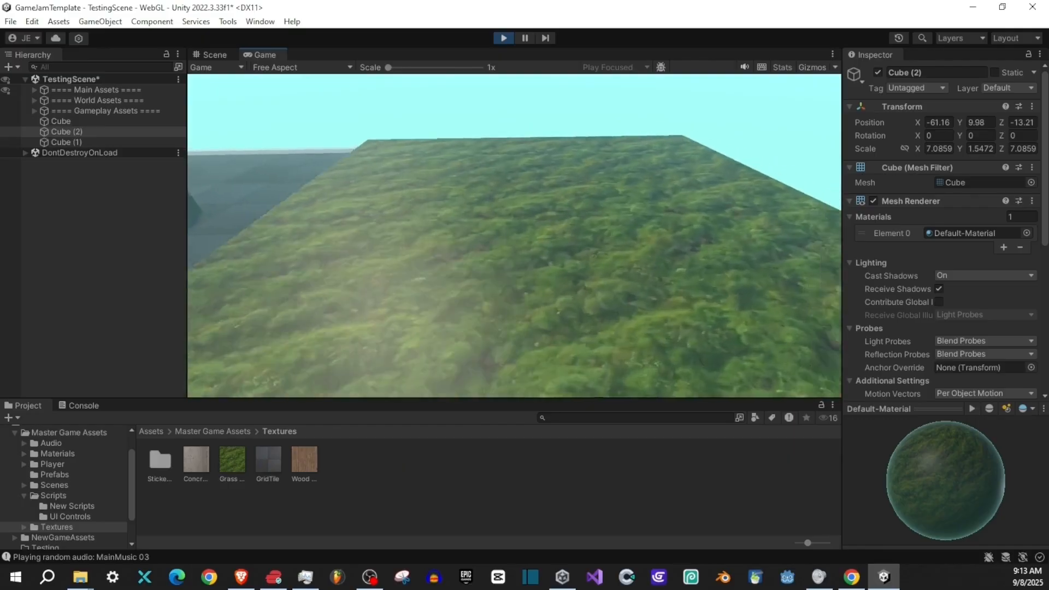
key("s")
key("w")
key("s")
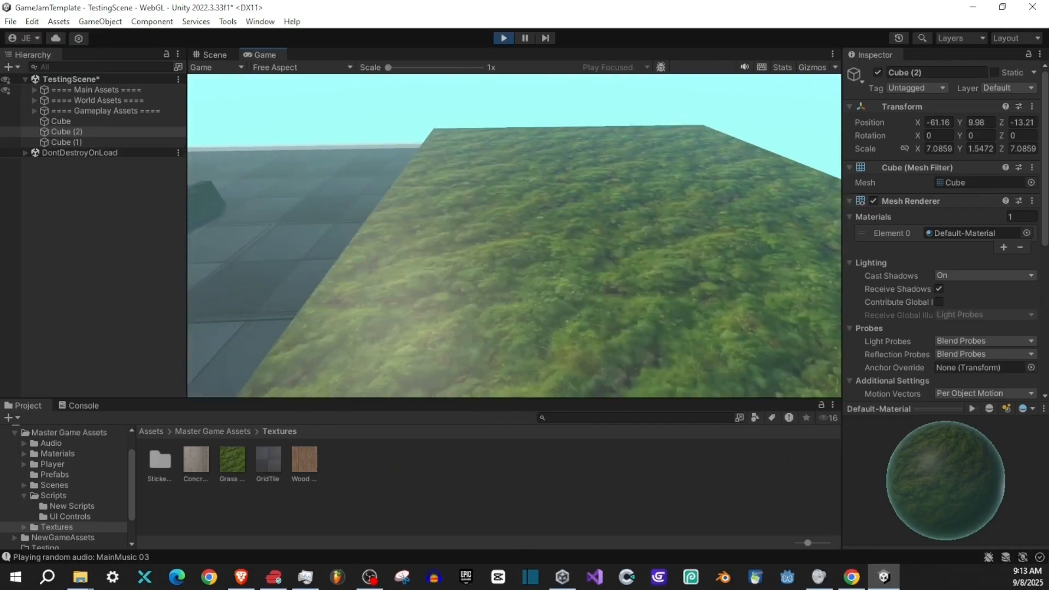
key("a")
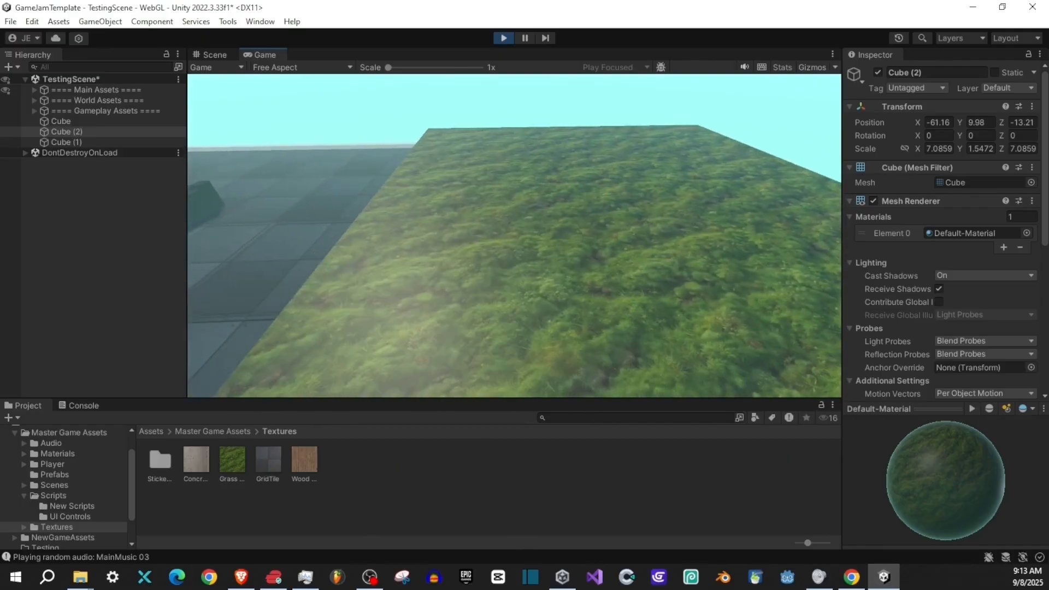
key("alt+Tab")
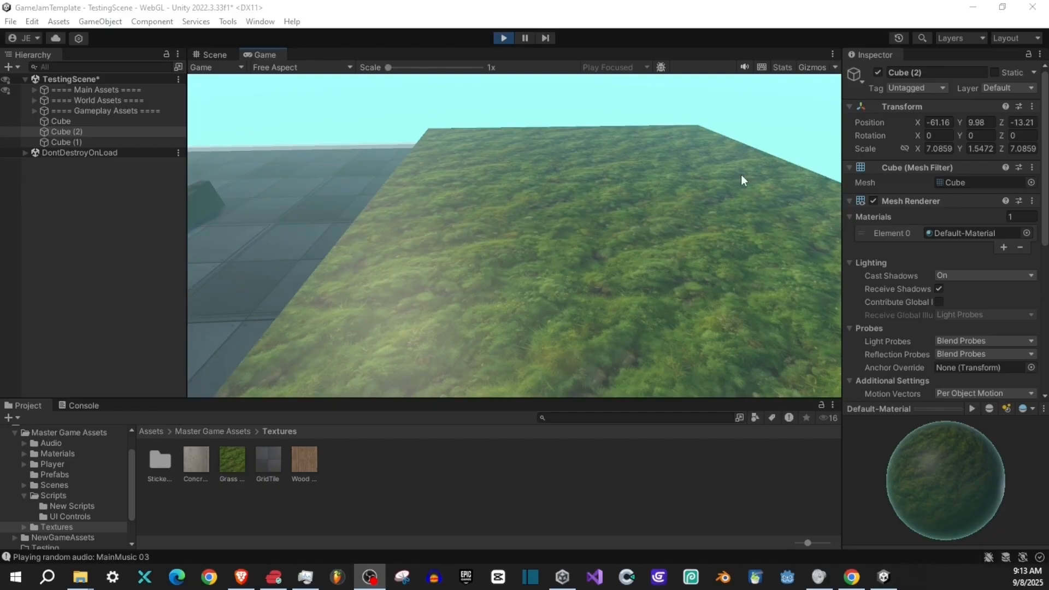
left_click(527, 228)
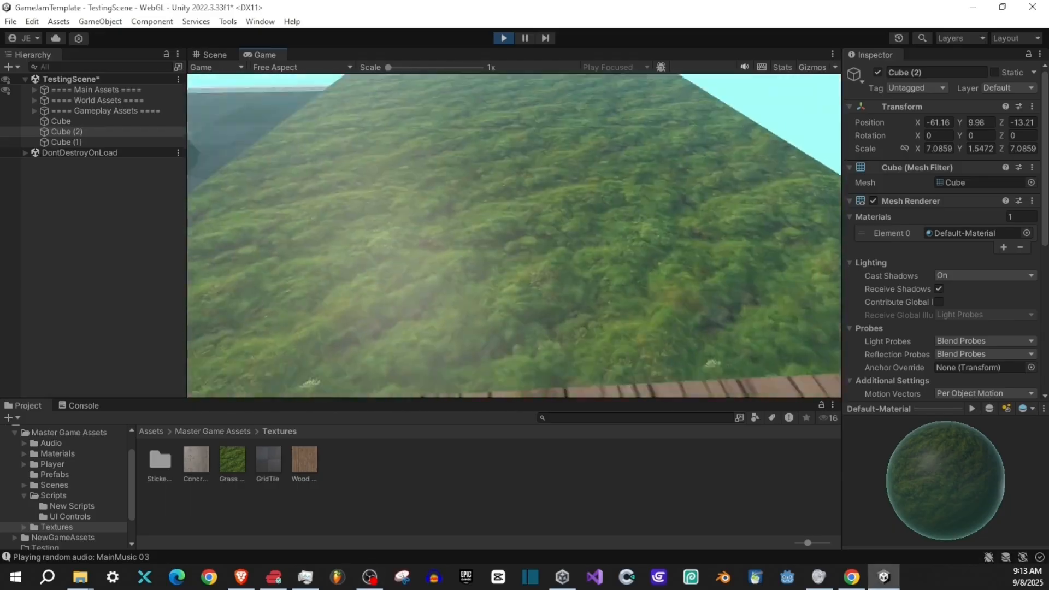
key("alt+Tab")
left_click(504, 38)
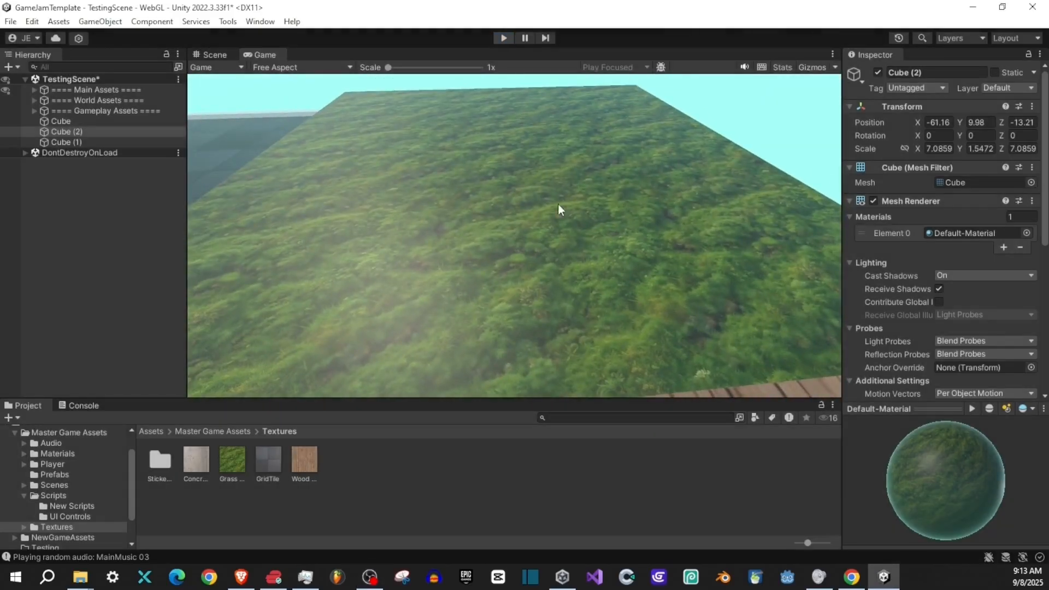
- Set the main map tiling of the large cube's default material to X 0.25 and Y 0.25
scroll(889, 344, "down", 8)
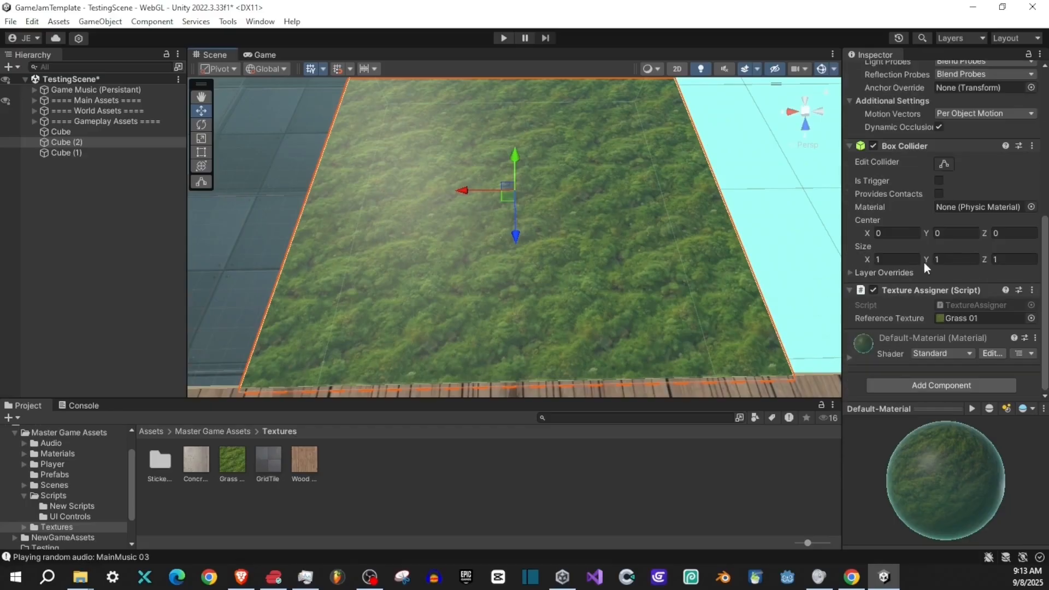
left_click(854, 355)
scroll(901, 334, "down", 9)
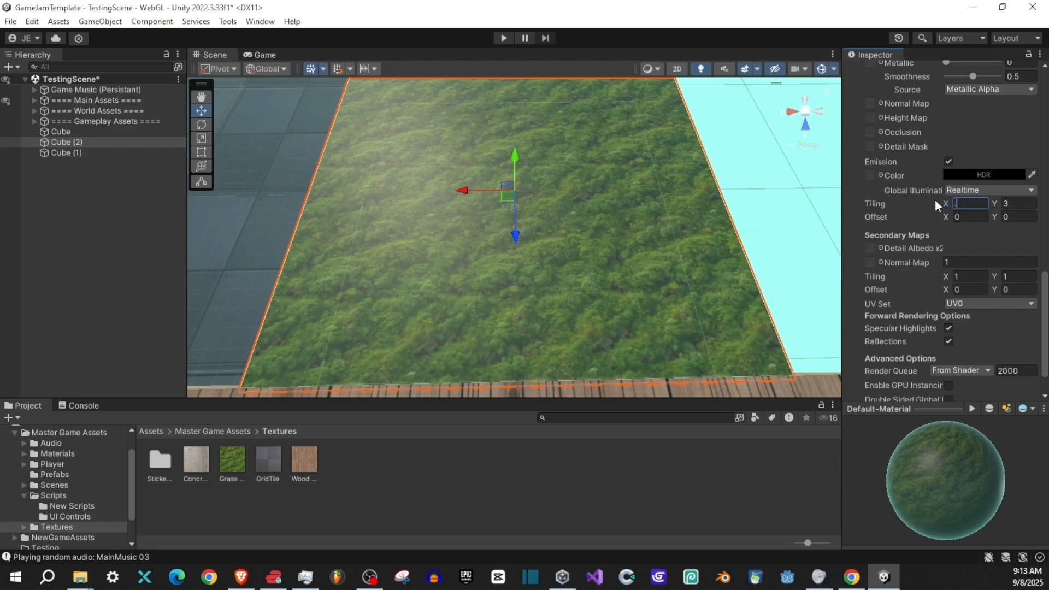
type("0.25")
key("Tab")
type("0.25")
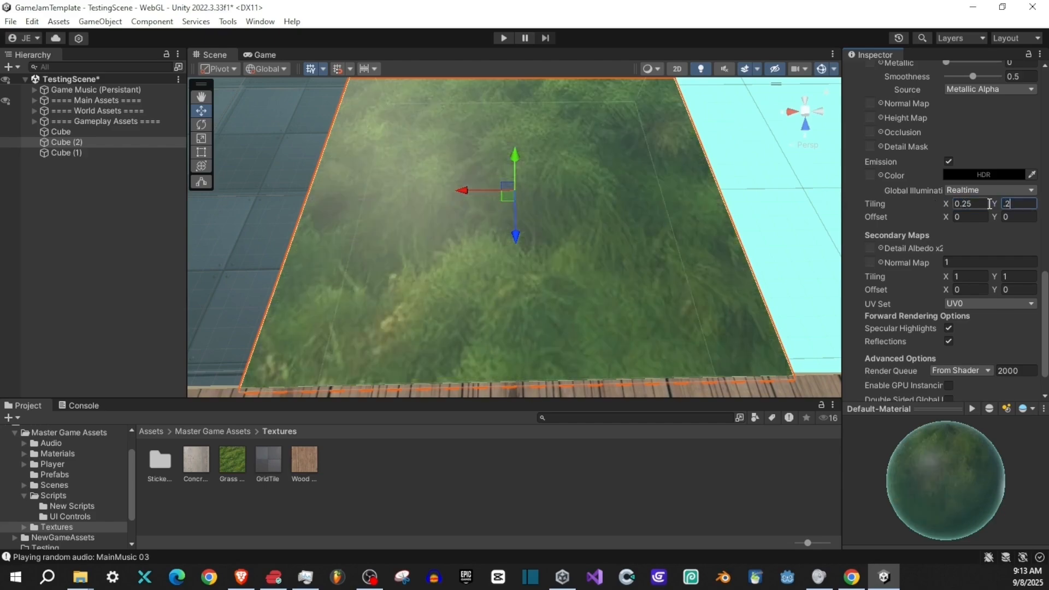
- Run the game, walk over the grass and wood platforms to compare their texture sharpness, and stop the game
left_click(503, 38)
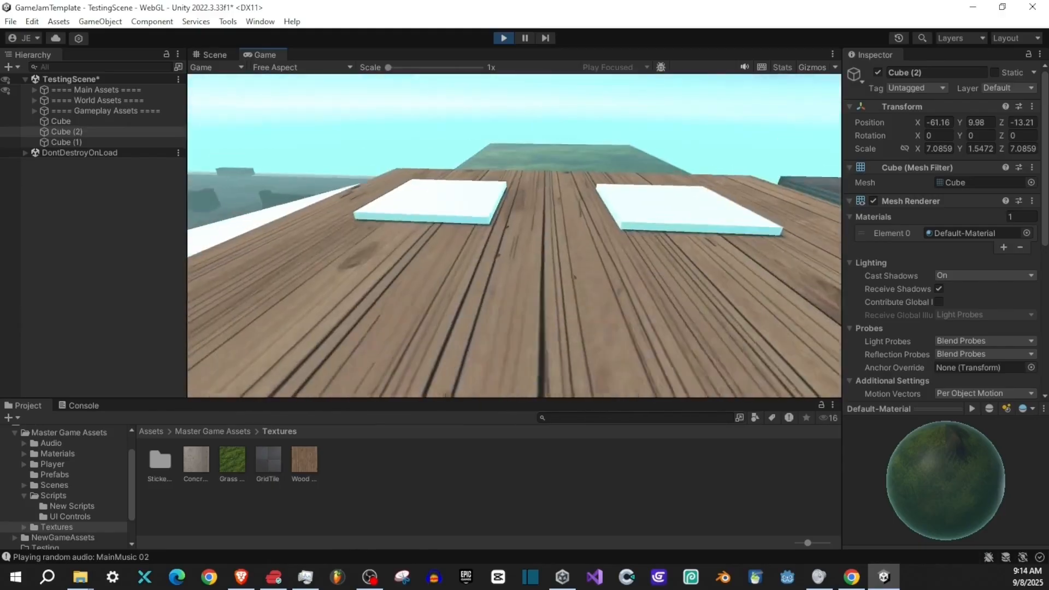
key("w")
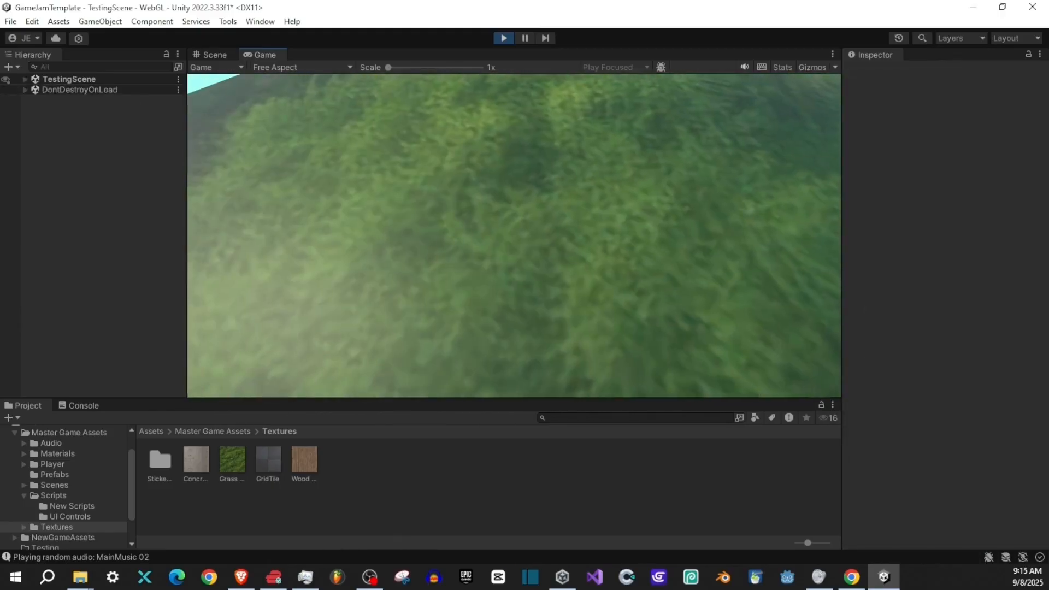
key("w")
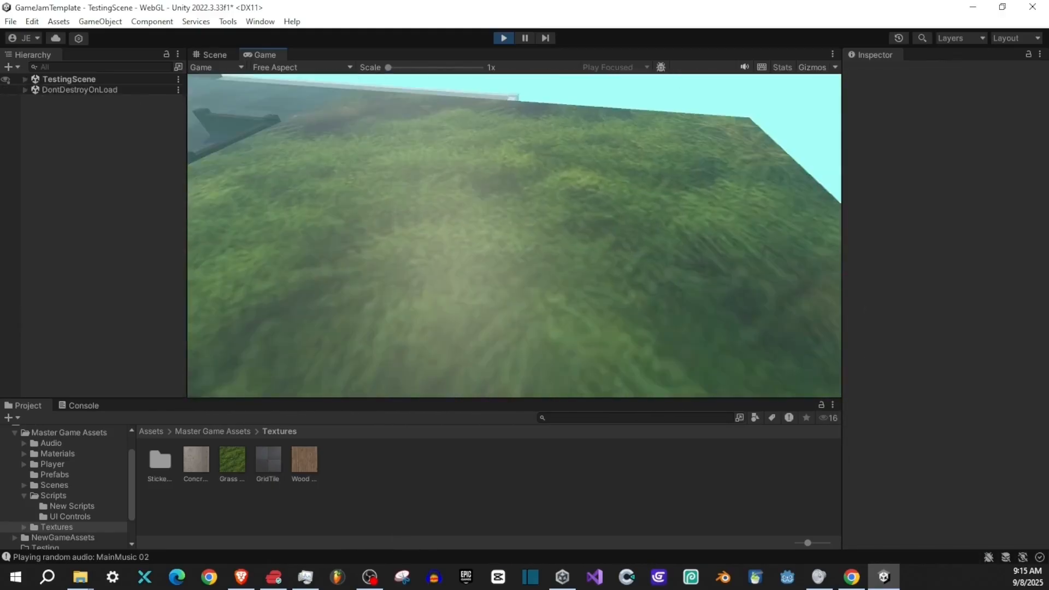
key("w")
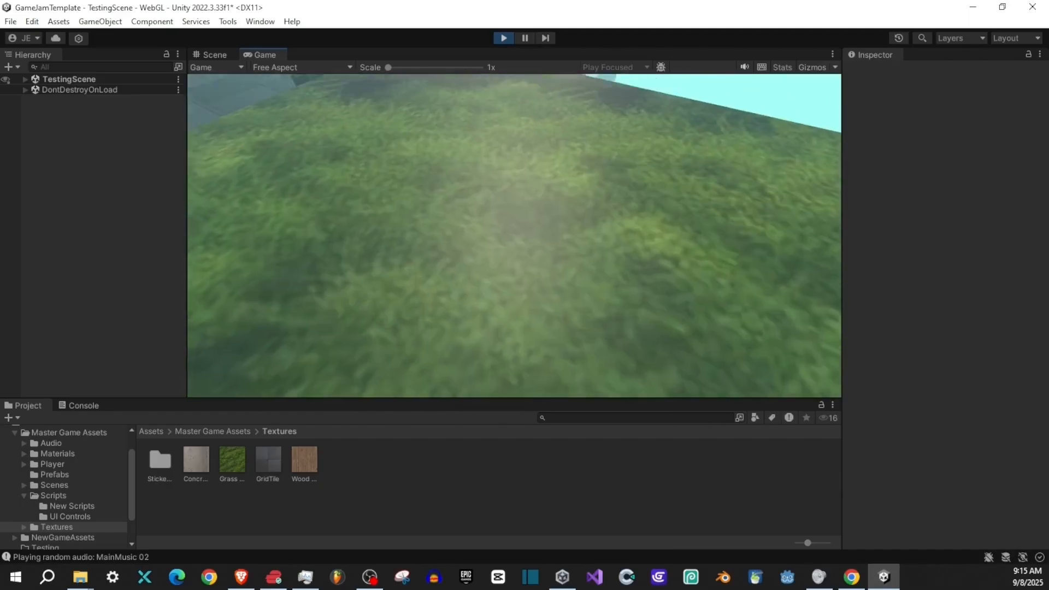
key("w")
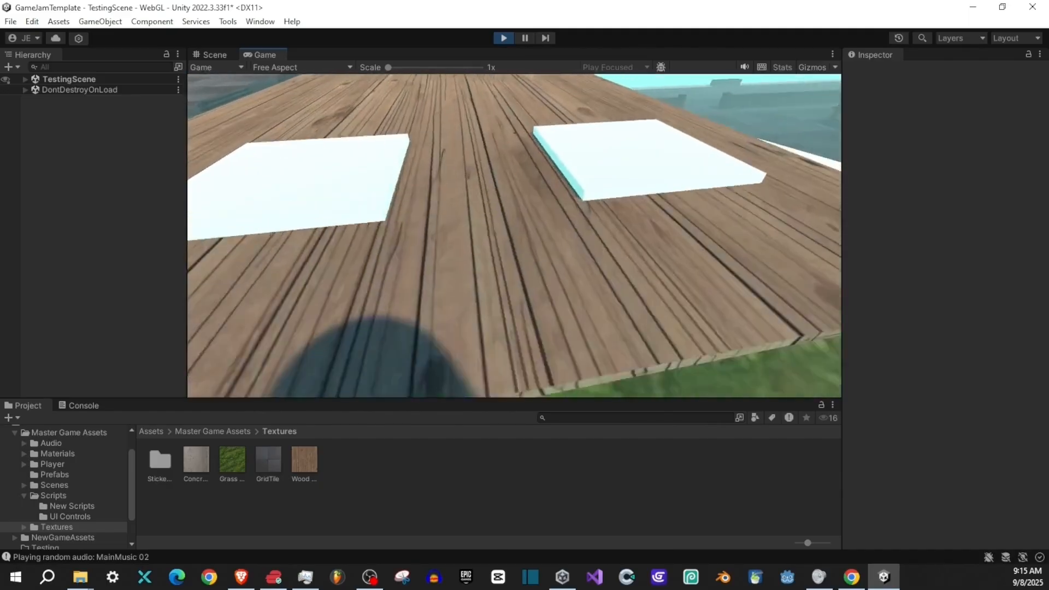
key("w")
key("space")
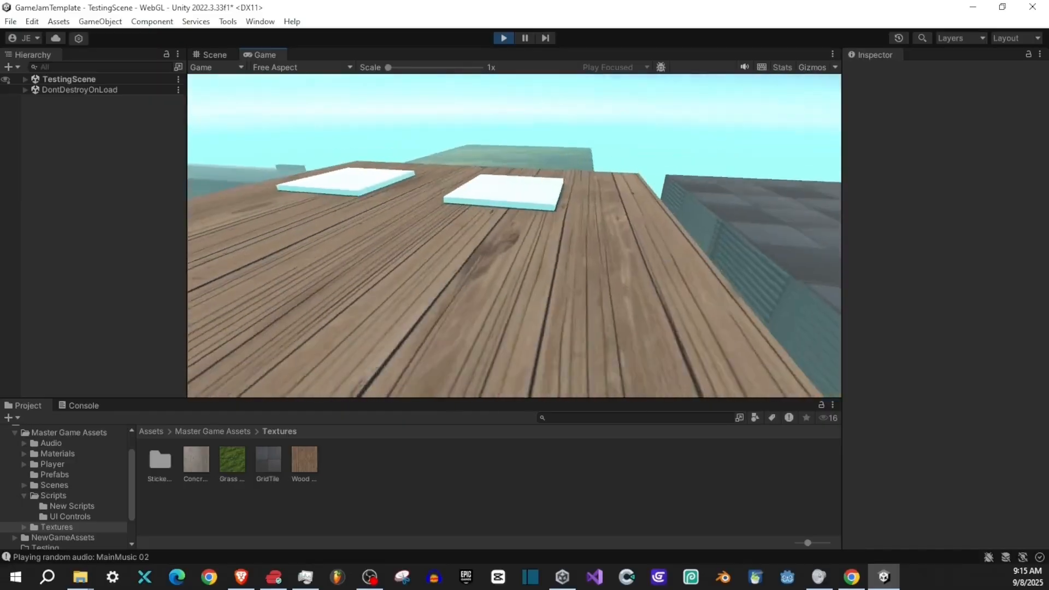
key("w")
key("space")
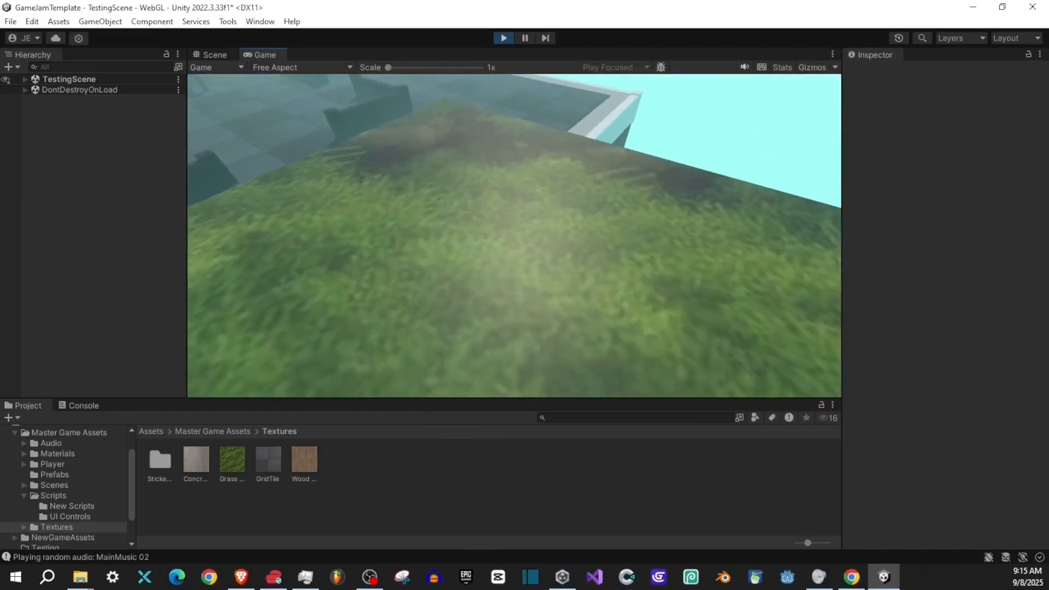
key("w")
key("space")
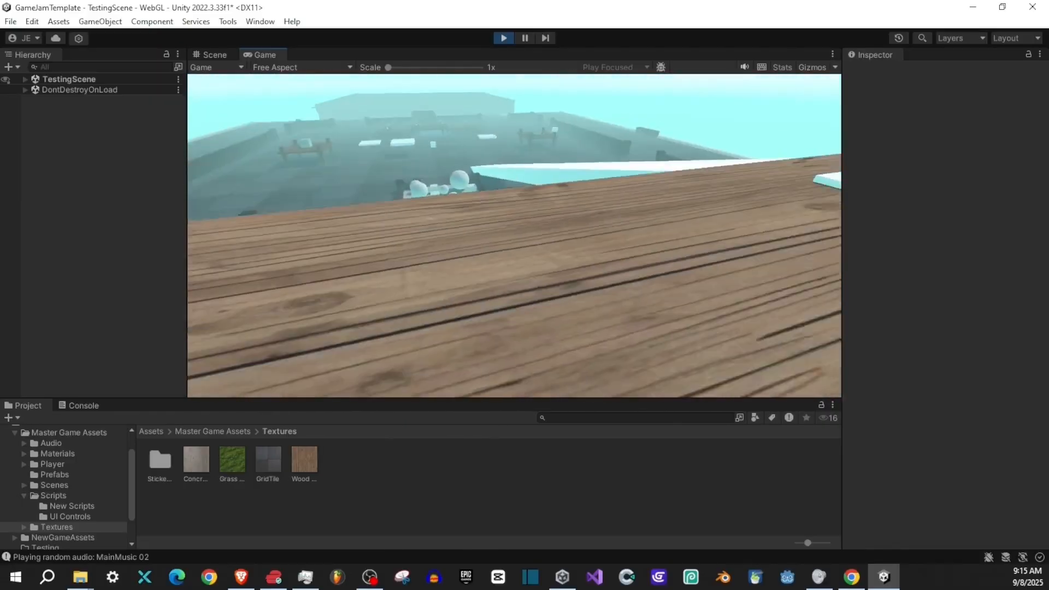
key("alt+Tab")
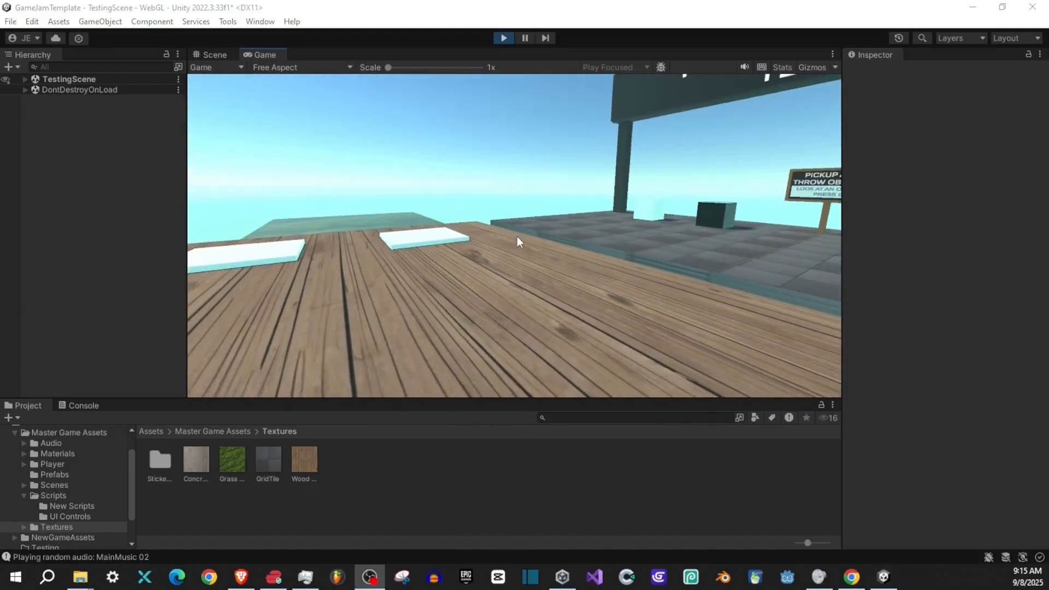
left_click(510, 40)
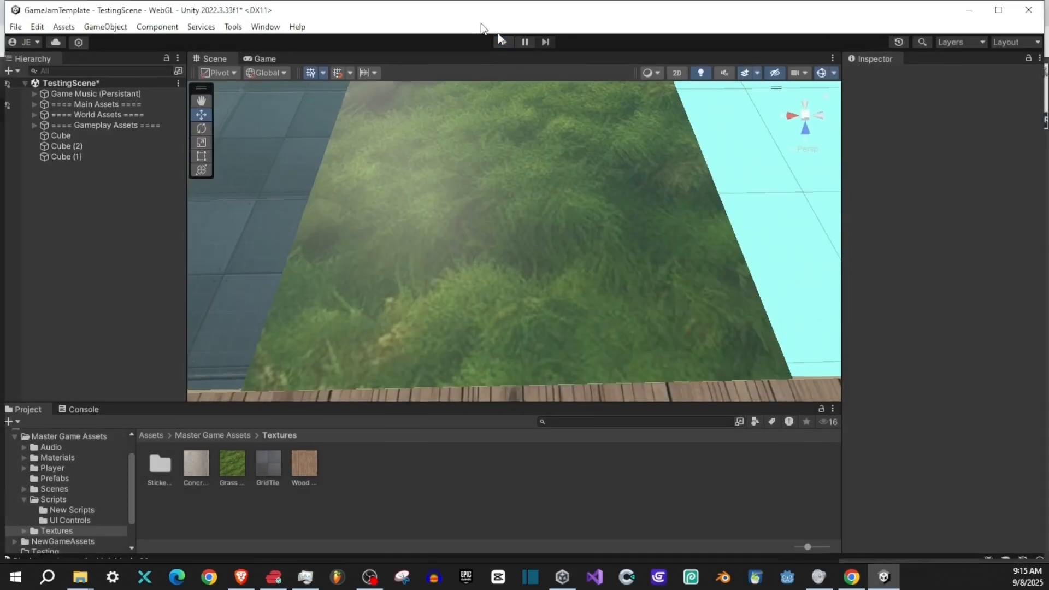
- Switch to Photopea and begin a new project from the Instagram 1080 x 1080 px preset
key("alt+Tab")
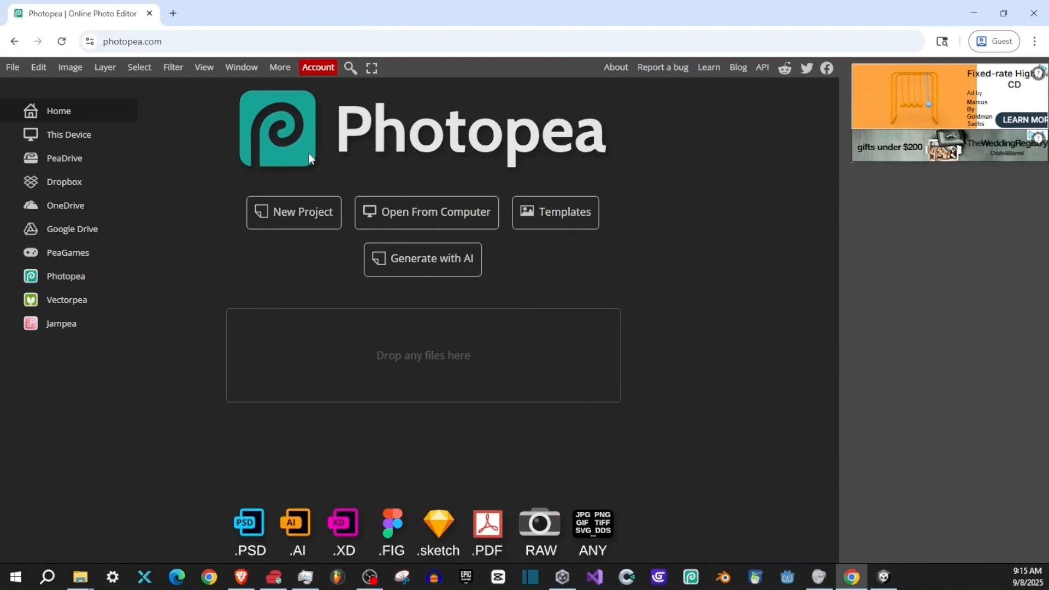
left_click(289, 226)
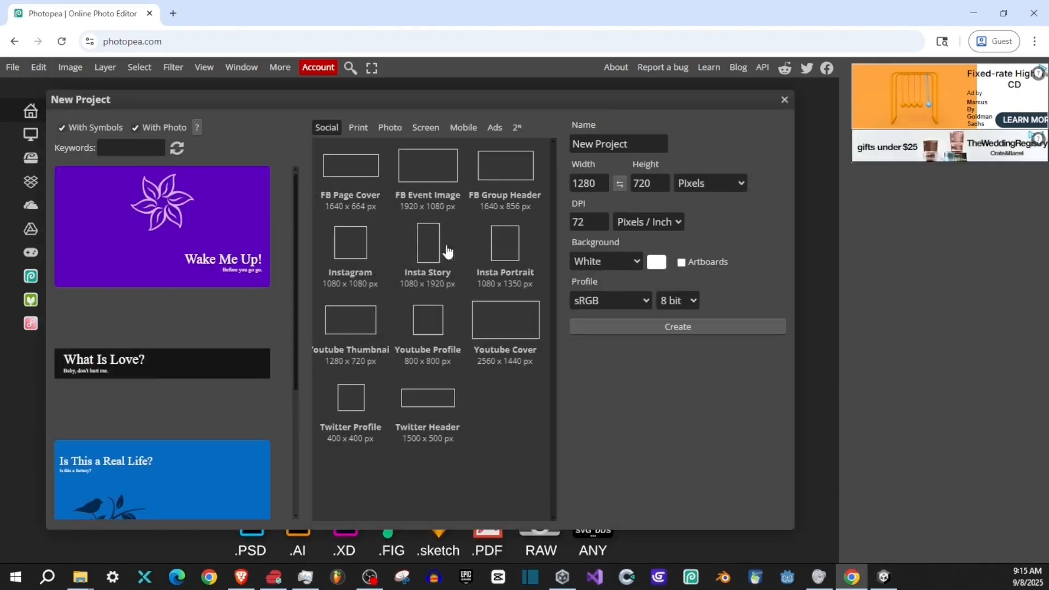
left_click(353, 266)
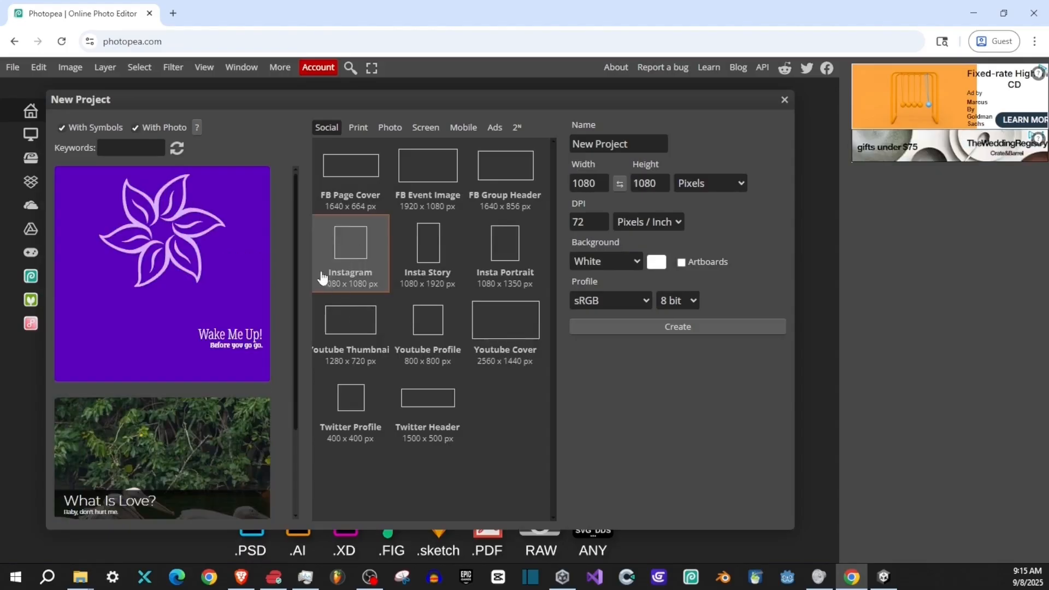
- Set the new project's width and height to 256 pixels
key("shift+Tab")
type("2")
key("Tab")
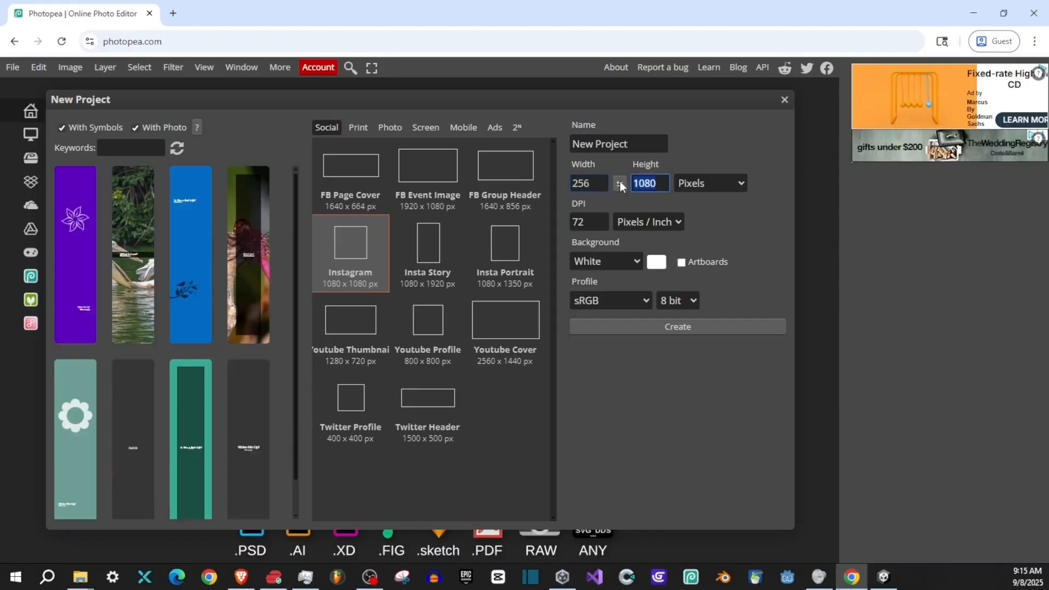
type("256")
- Set the new project's width and height to 512 pixels
key("shift+Tab")
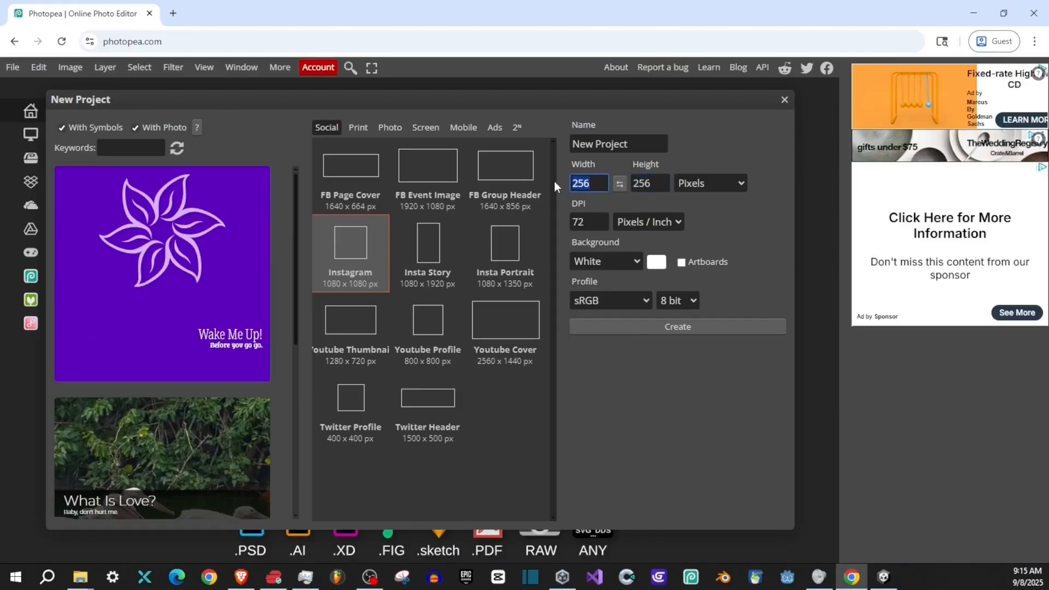
type("512")
left_click(658, 182)
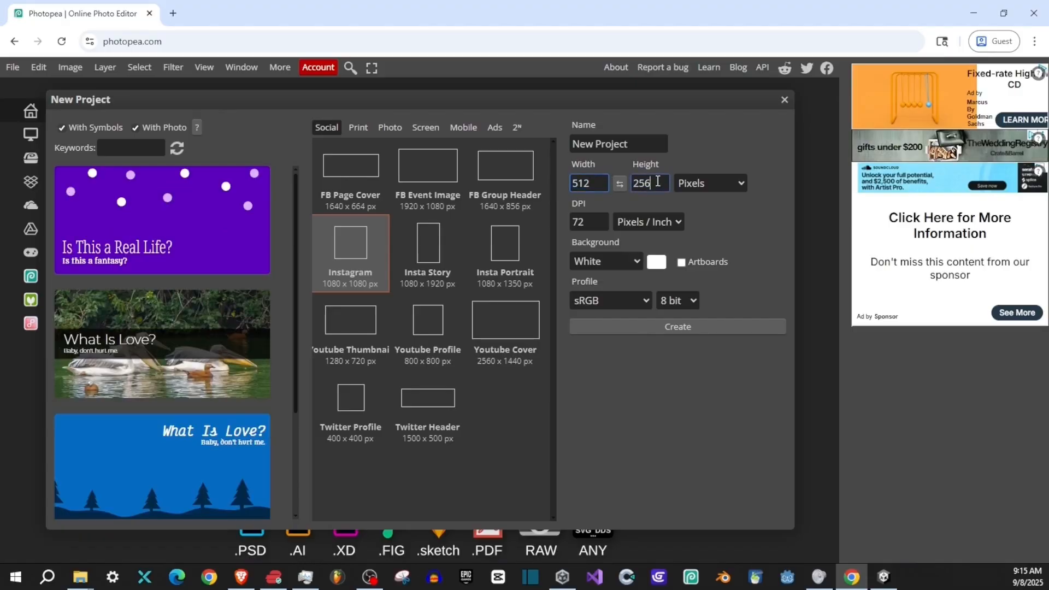
type("512")
key("shift+Tab")
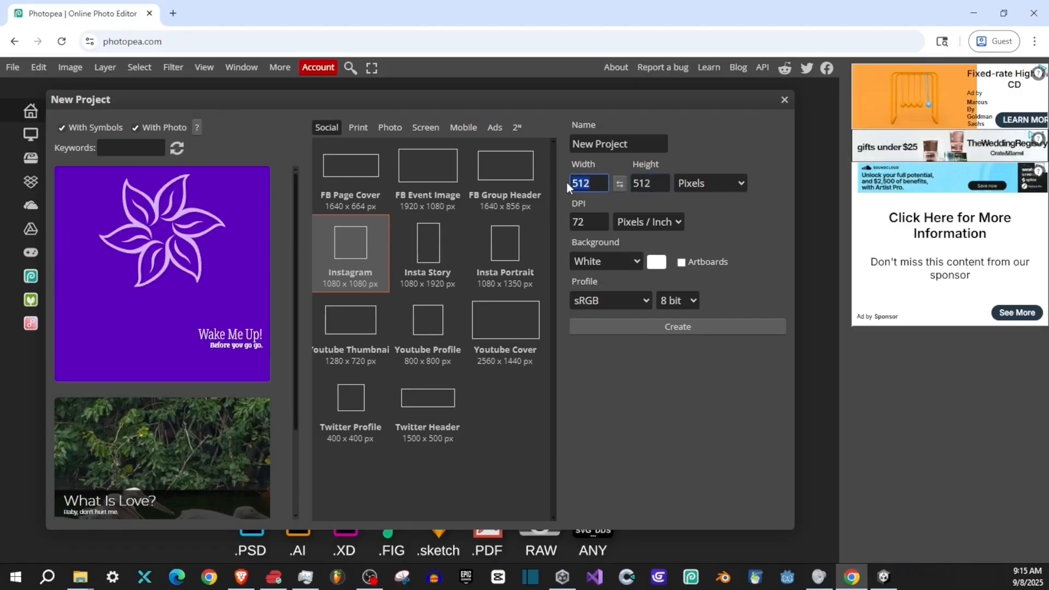
- Set the new project's width and height to 256 pixels, name it Texture and create it
type("256")
left_click_drag(664, 184, 635, 185)
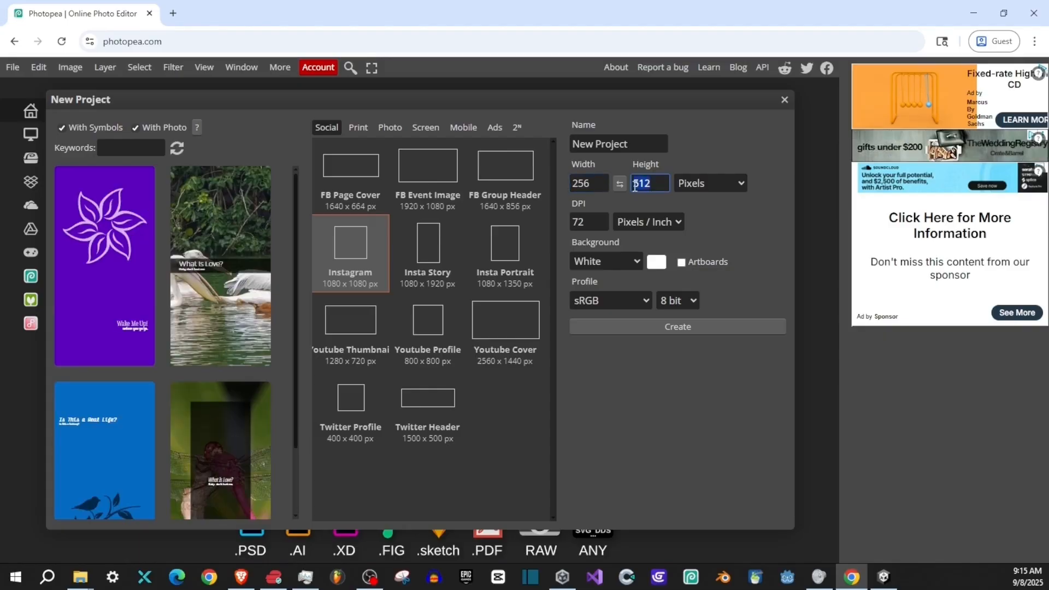
left_click(747, 228)
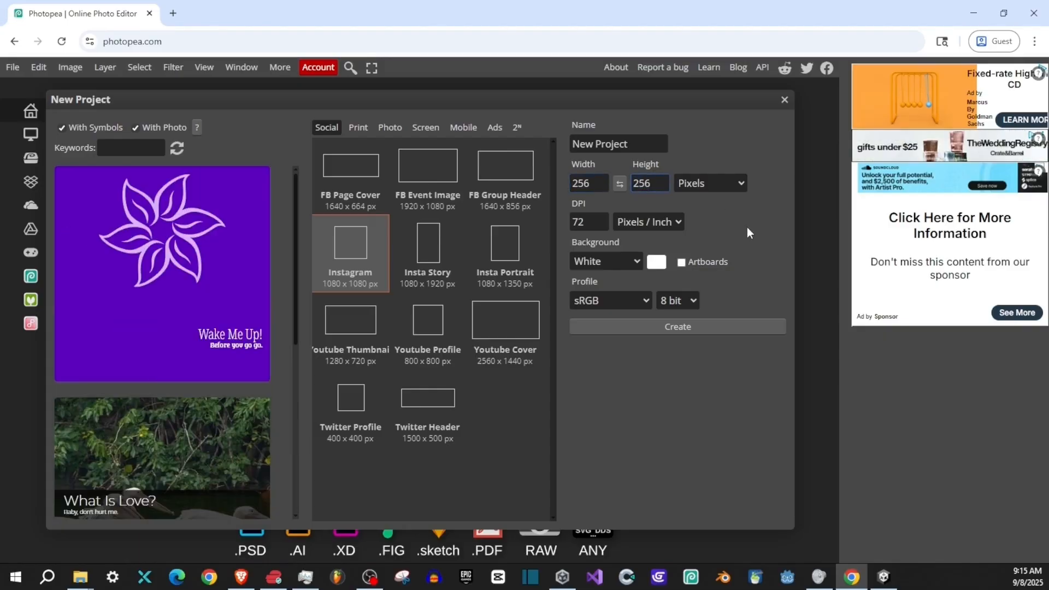
triple_click(639, 144)
type("Texture")
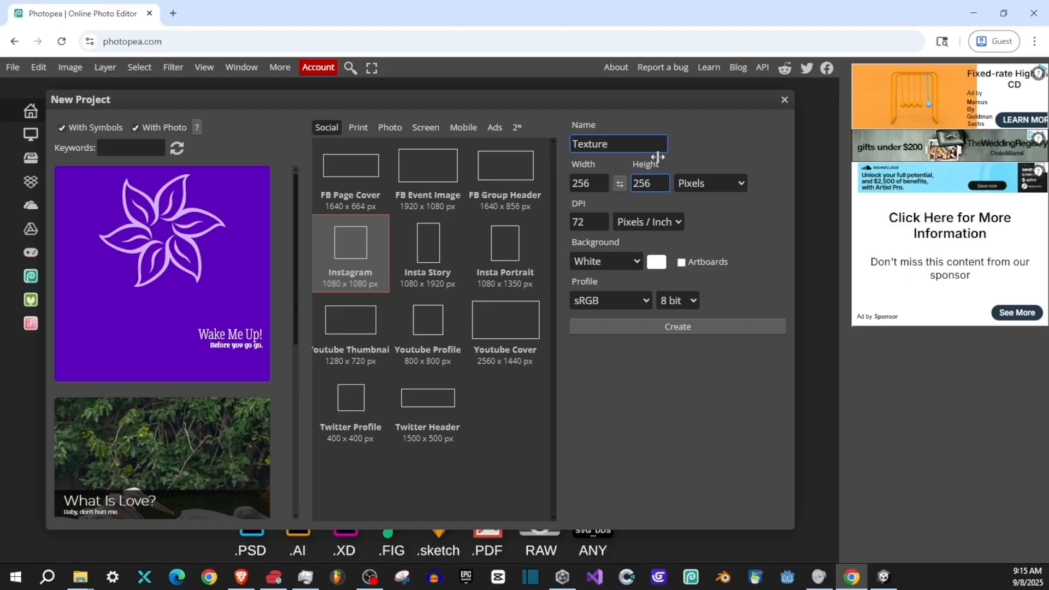
left_click(585, 224)
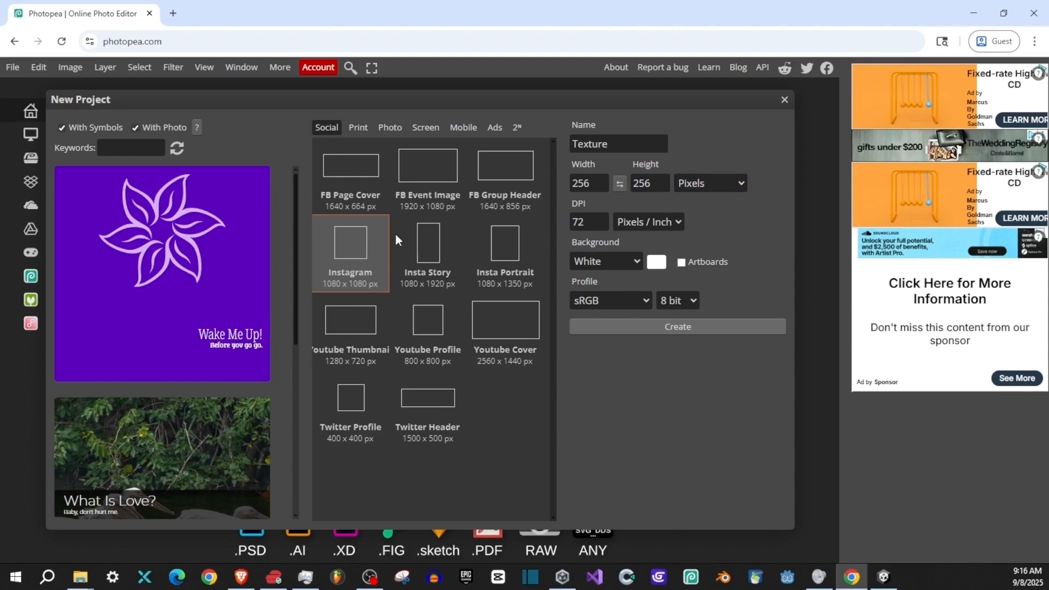
scroll(274, 365, "up", 3)
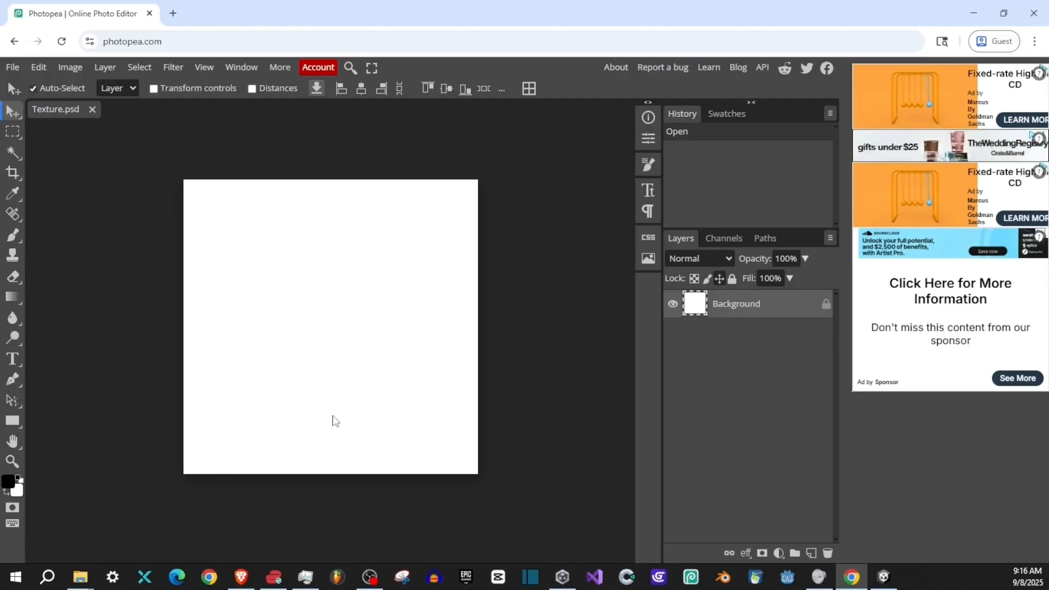
- Switch to Unity and examine the tiling settings of the grass cube's material
left_click(884, 576)
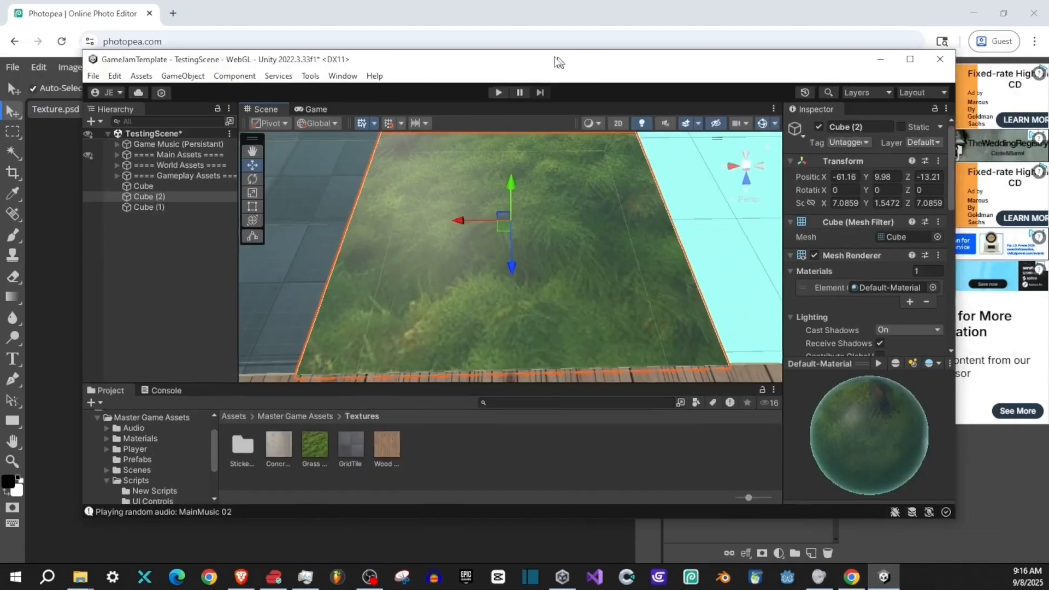
scroll(901, 328, "down", 5)
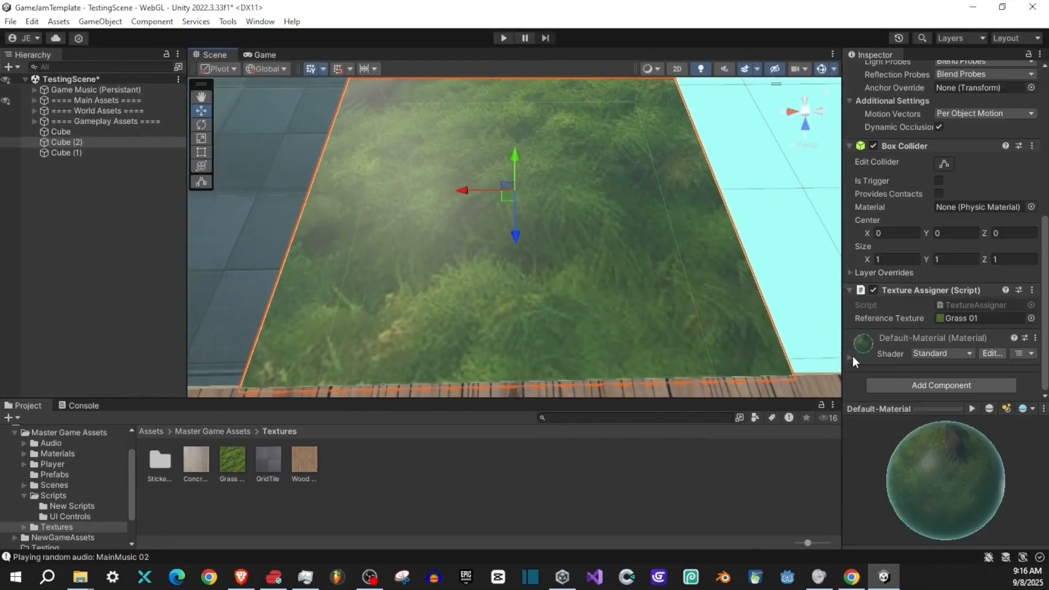
scroll(893, 300, "down", 5)
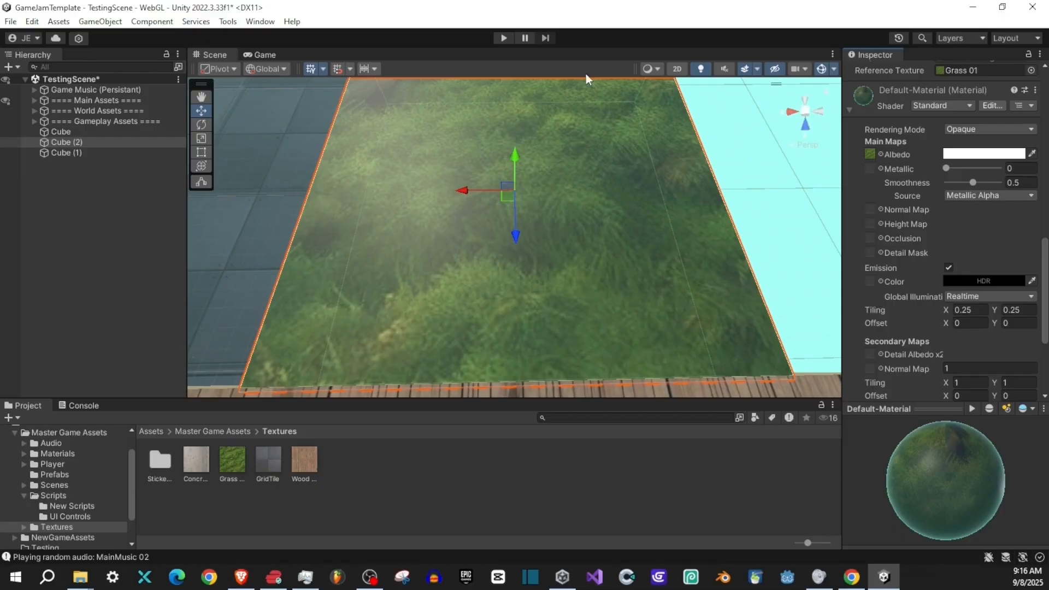
- Switch back to Photopea, add a new layer and handwrite 2, 4, 8 and 16 in a row near the canvas top with the Brush
key("alt+Tab")
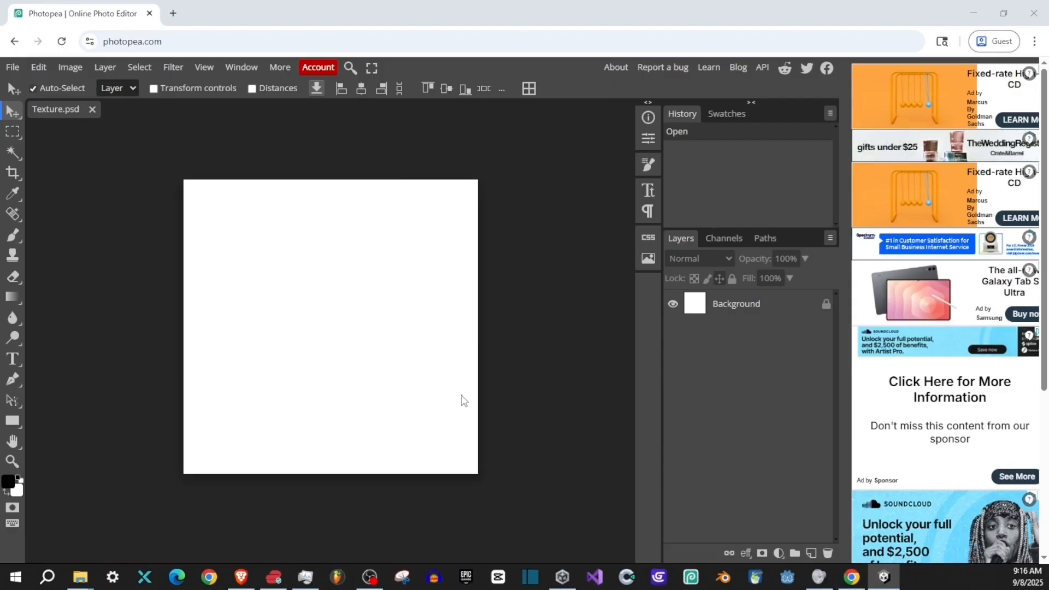
key("ctrl+shift+n")
key("b")
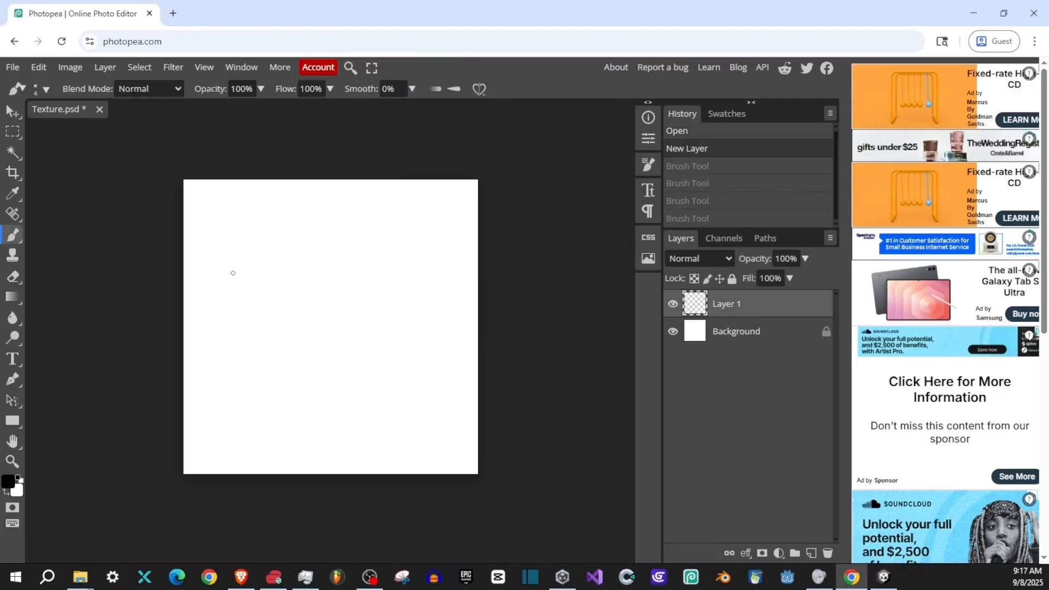
right_click(212, 209, "alt")
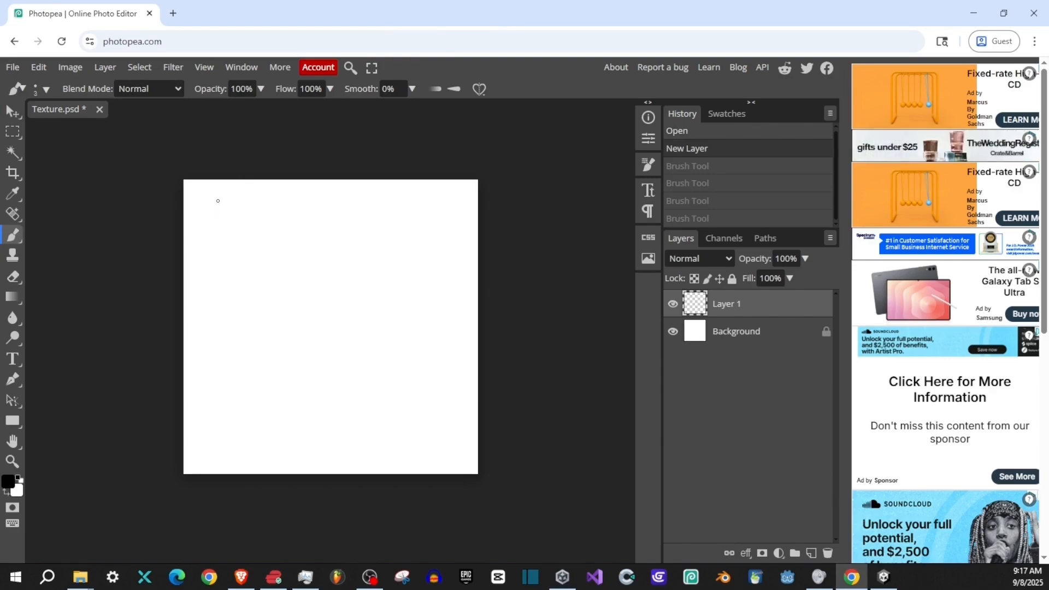
mouse_move(221, 203)
left_mouse_down()
mouse_move(216, 237)
mouse_move(228, 214)
mouse_move(211, 238)
mouse_move(233, 242)
left_mouse_up()
key("ctrl+z")
mouse_move(266, 206)
left_mouse_down()
mouse_move(287, 222)
mouse_move(275, 246)
left_mouse_up()
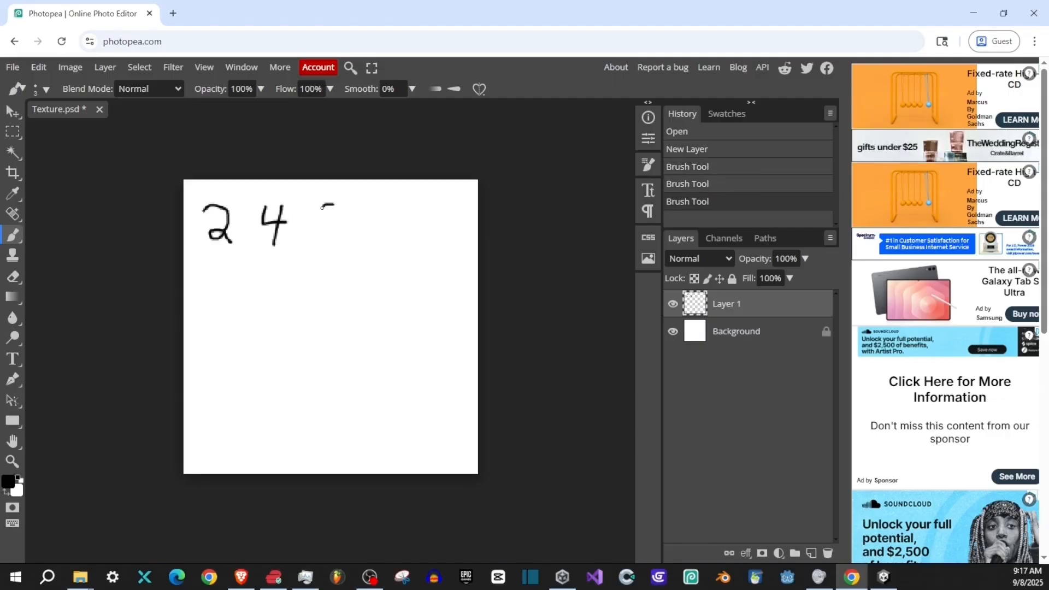
mouse_move(322, 207)
left_mouse_down()
mouse_move(329, 240)
mouse_move(339, 203)
mouse_move(371, 239)
left_mouse_up()
left_click_drag(405, 204, 386, 225)
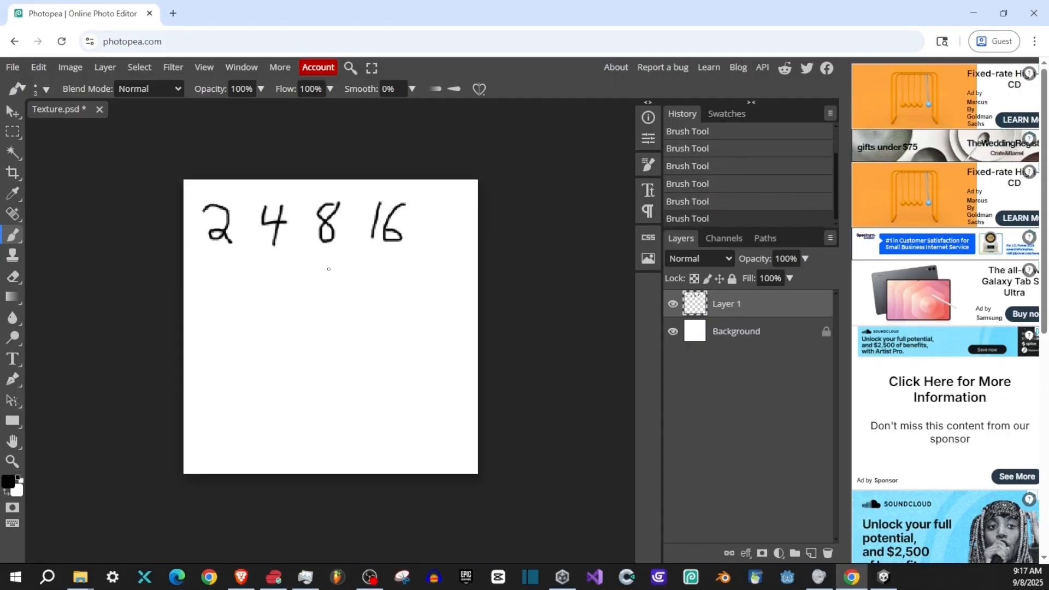
- Brush the numbers 32, 64, 128, 256 and 512 in three rows below the first one
mouse_move(206, 284)
left_mouse_down()
mouse_move(215, 314)
mouse_move(265, 286)
mouse_move(266, 314)
left_mouse_up()
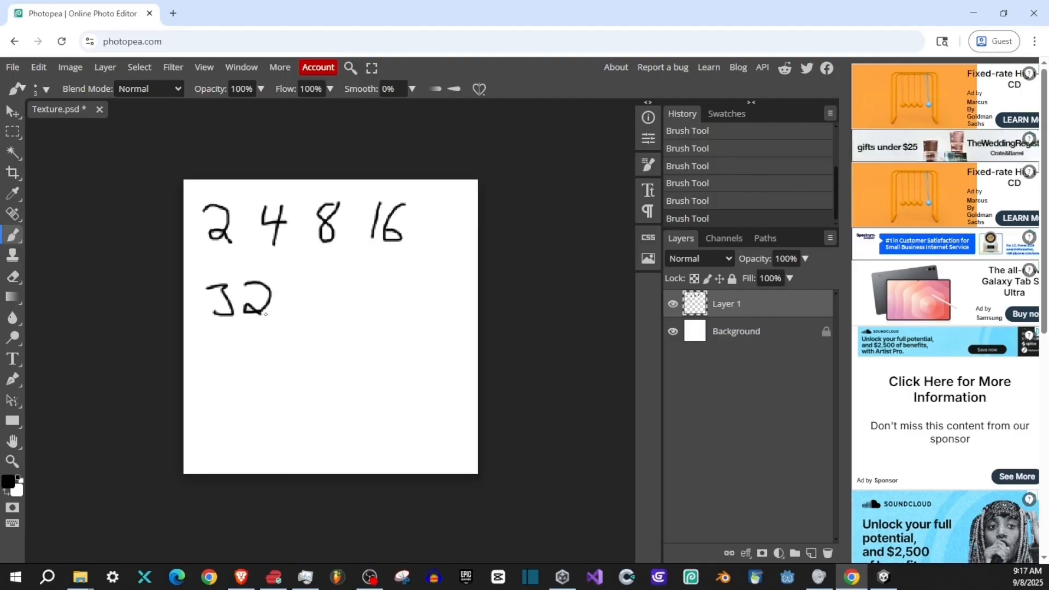
mouse_move(333, 279)
left_mouse_down()
mouse_move(310, 299)
mouse_move(363, 290)
left_mouse_up()
left_click_drag(362, 276, 359, 309)
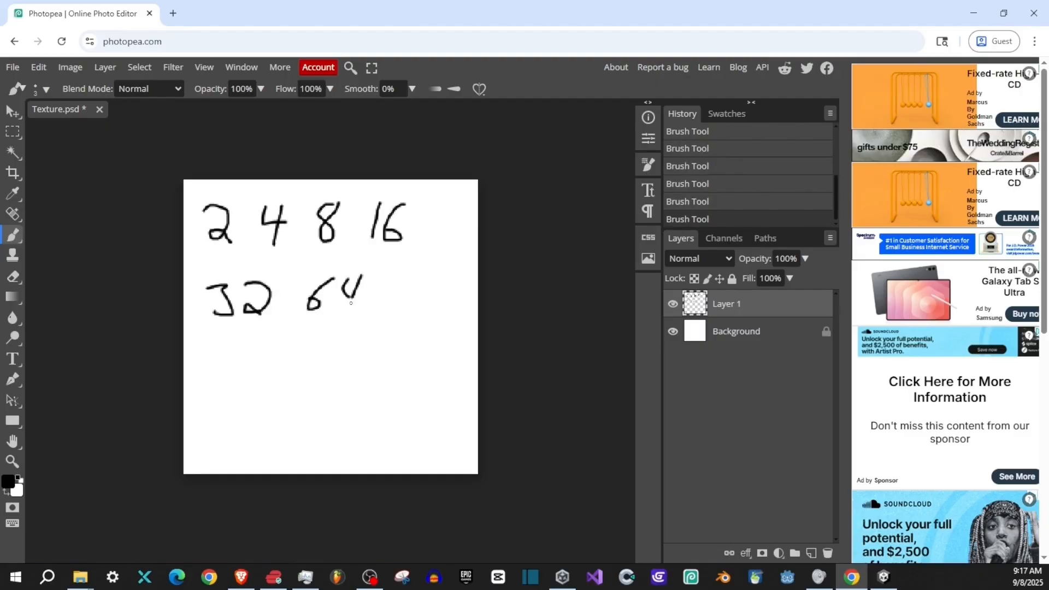
left_click_drag(218, 340, 209, 383)
mouse_move(239, 343)
left_mouse_down()
mouse_move(227, 376)
mouse_move(265, 357)
mouse_move(257, 373)
mouse_move(348, 378)
left_mouse_up()
left_click_drag(381, 341, 362, 343)
mouse_move(362, 343)
left_mouse_down()
mouse_move(380, 362)
mouse_move(362, 377)
left_mouse_up()
left_click_drag(406, 338, 396, 365)
mouse_move(269, 399)
left_mouse_down()
mouse_move(234, 440)
mouse_move(279, 443)
left_mouse_up()
left_click_drag(315, 401, 312, 438)
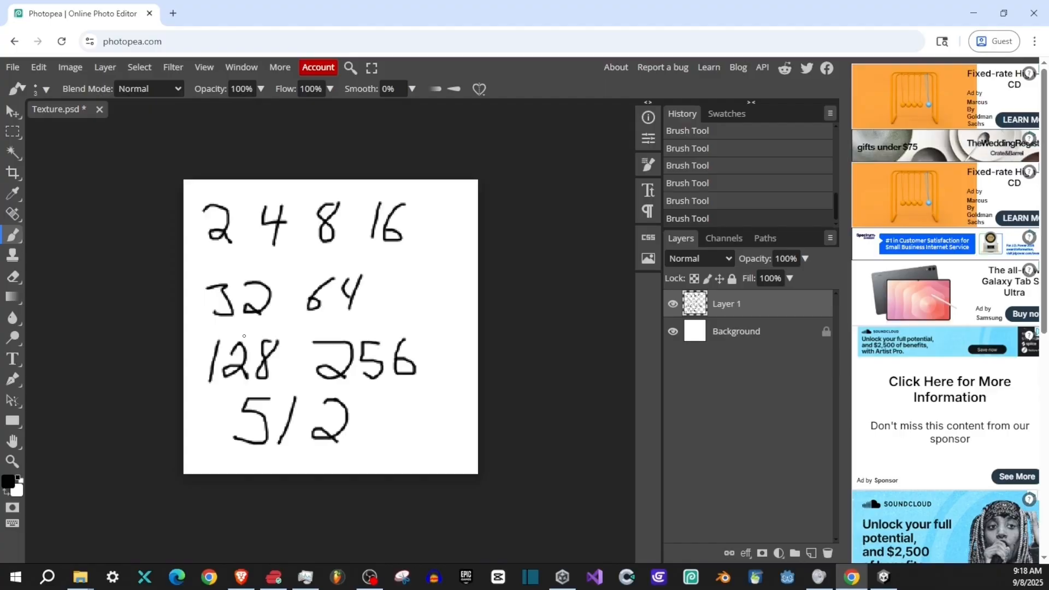
- Try circling the handwritten numbers with the Brush, undo the circle and delete the numbers' layer
mouse_move(360, 183)
left_mouse_down()
mouse_move(174, 355)
mouse_move(478, 240)
mouse_move(451, 179)
mouse_move(173, 291)
mouse_move(451, 186)
left_mouse_up()
key("ctrl+z")
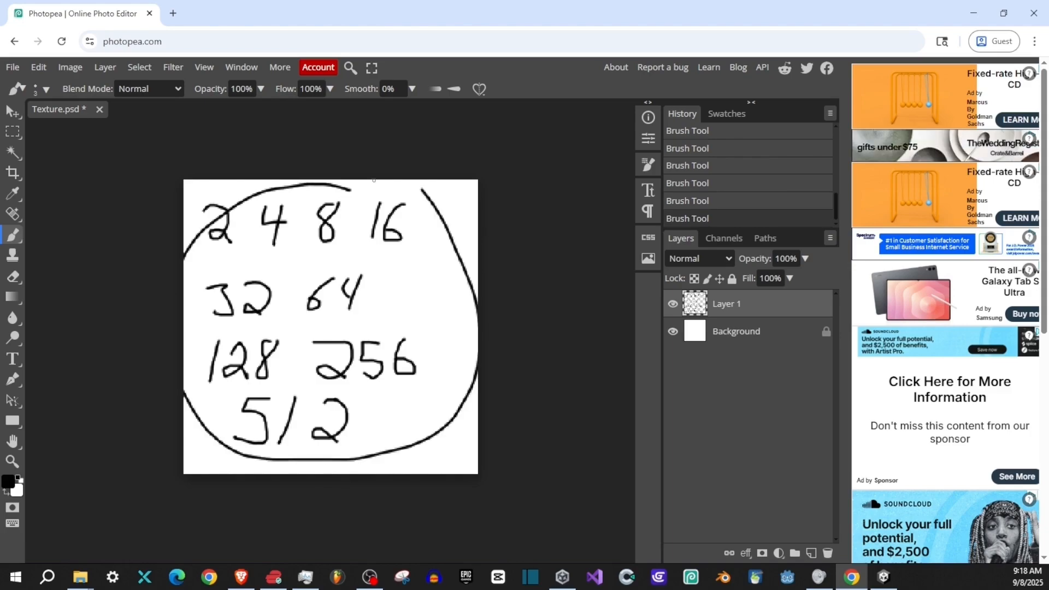
key("ctrl+z")
key("Delete")
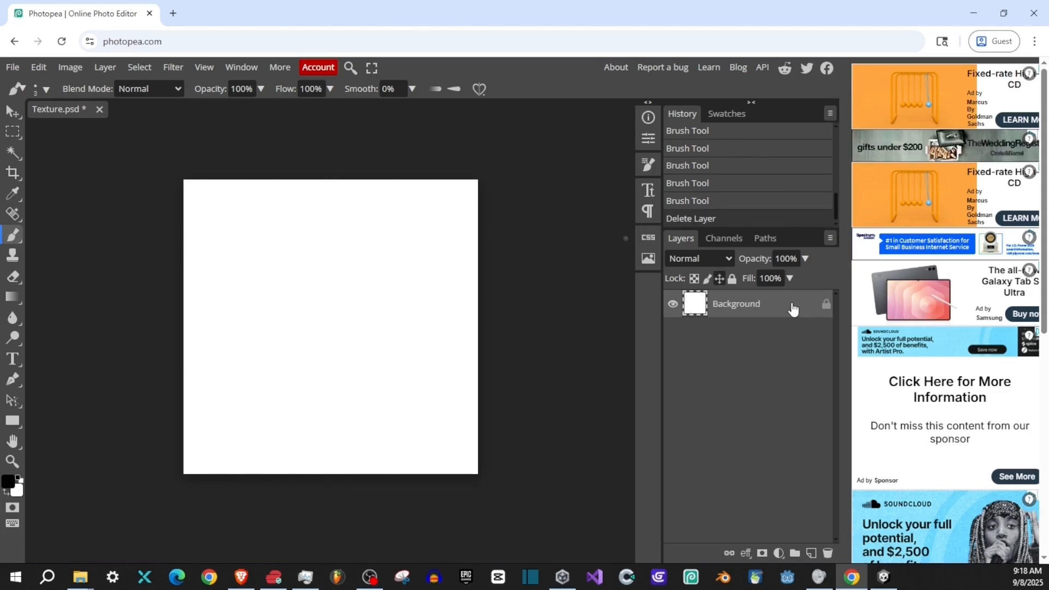
- Search the web for google in a new browser tab and show the image results
left_click(172, 13)
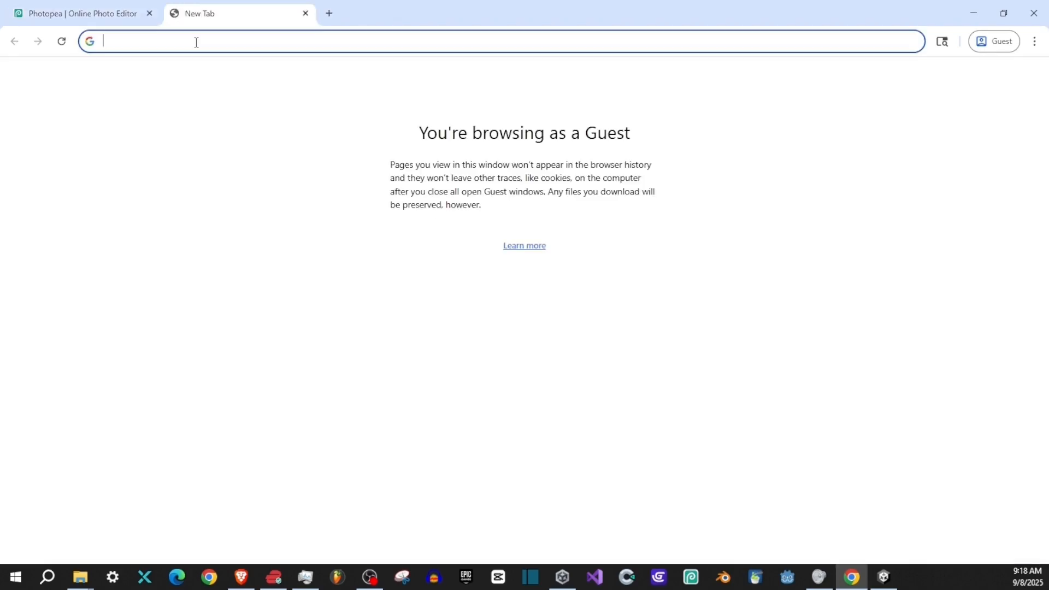
type("gogle")
key("BackSpace")
key("BackSpace")
key("BackSpace")
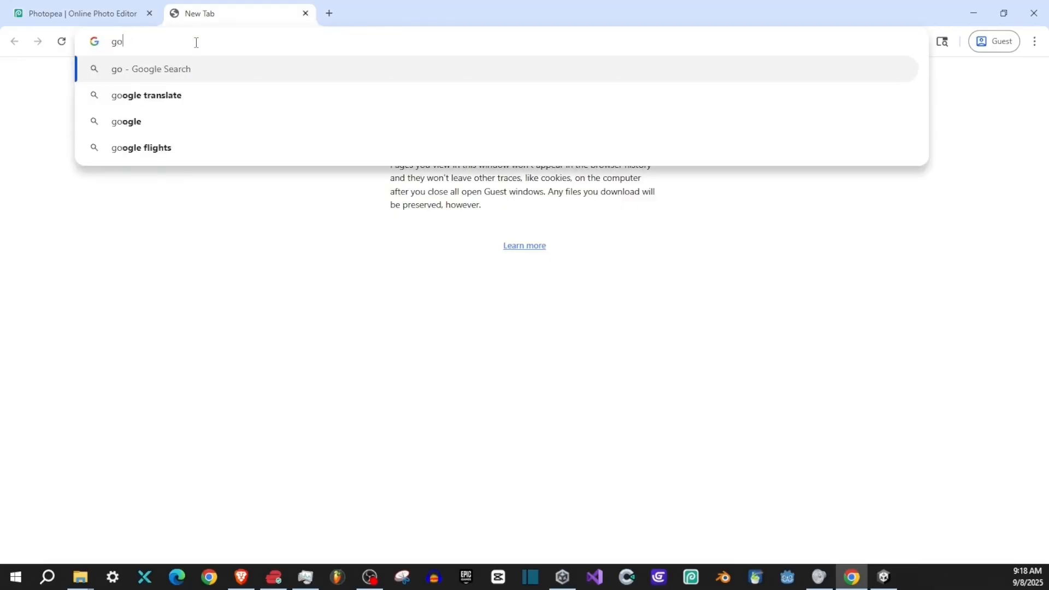
type("goel")
key("BackSpace")
key("BackSpace")
key("BackSpace")
key("BackSpace")
type("ogle")
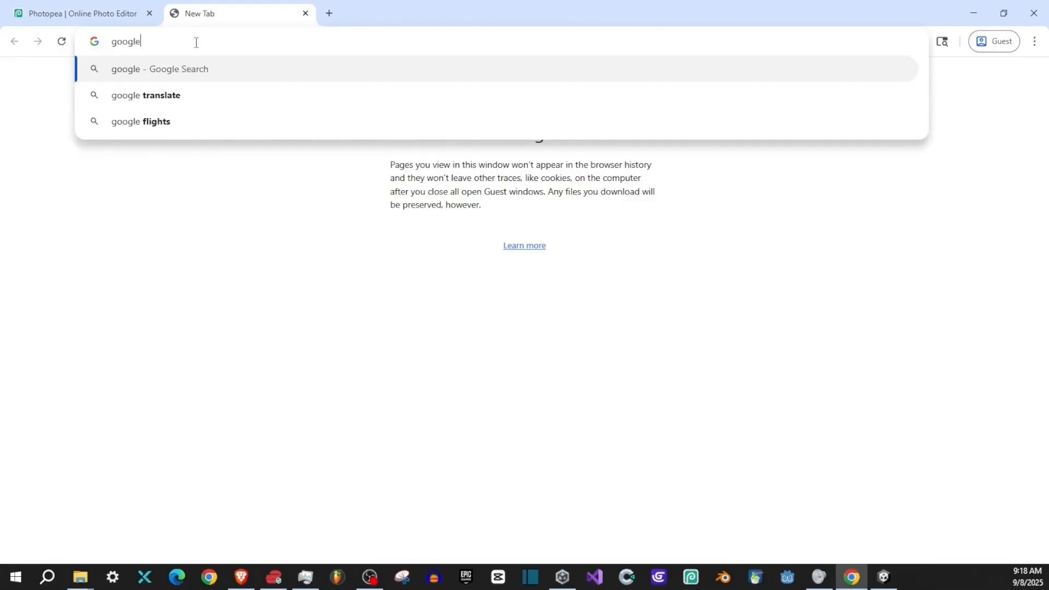
key("Return")
left_click(203, 136)
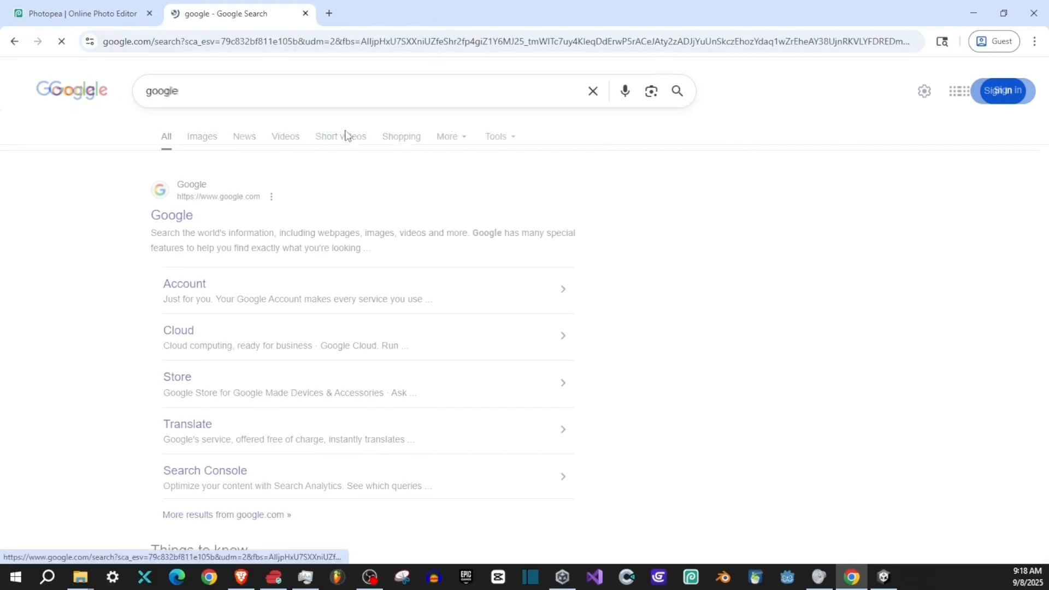
left_click_drag(186, 94, 109, 96)
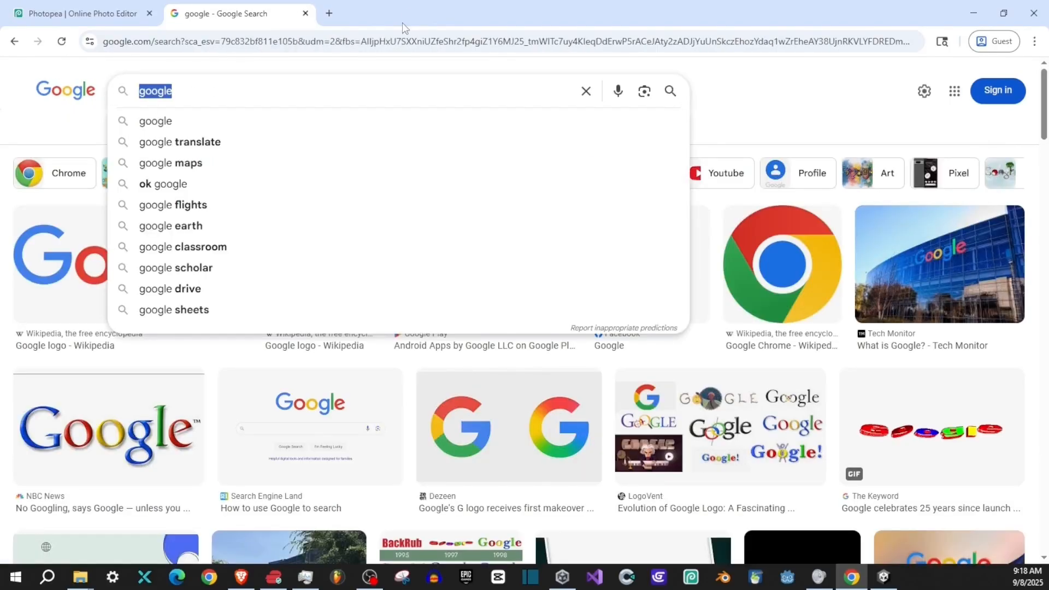
left_click(98, 72)
- Find and open the Pexels website, and search its free photos for textures
left_click(196, 42)
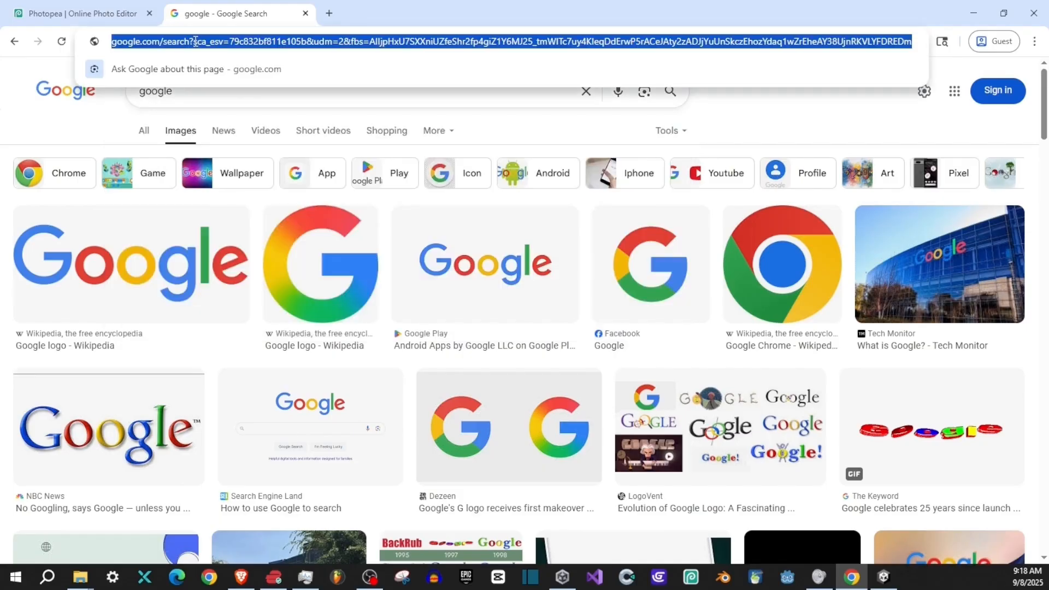
type("pexels")
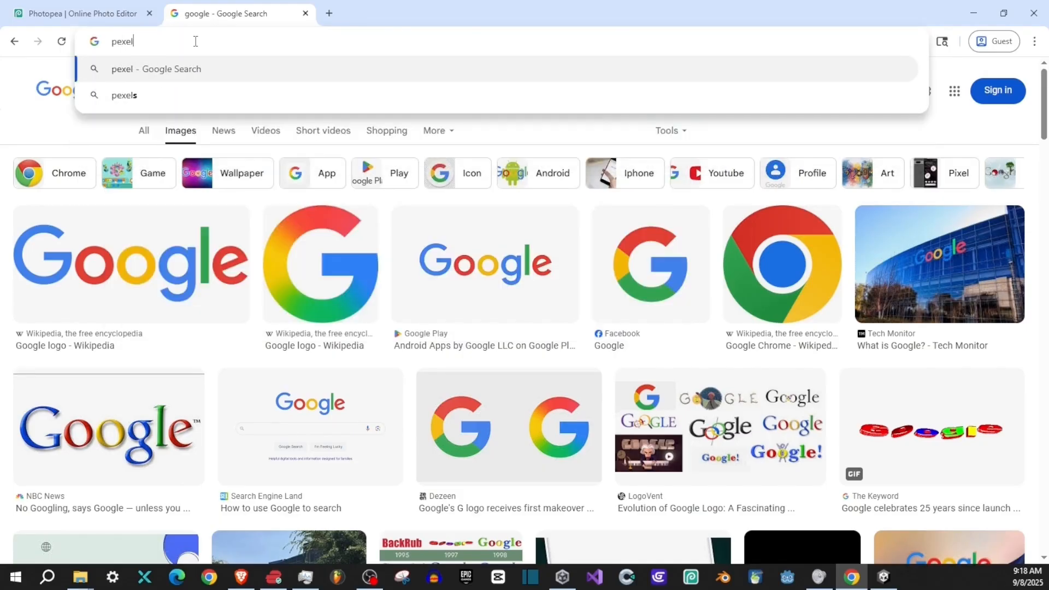
key("Return")
left_click(180, 219)
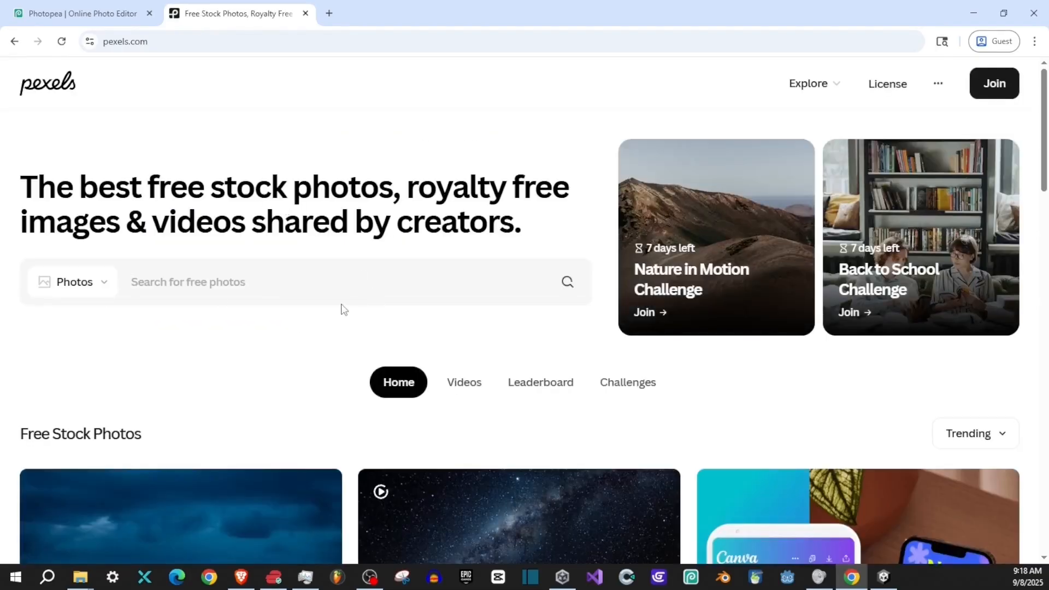
type("textures")
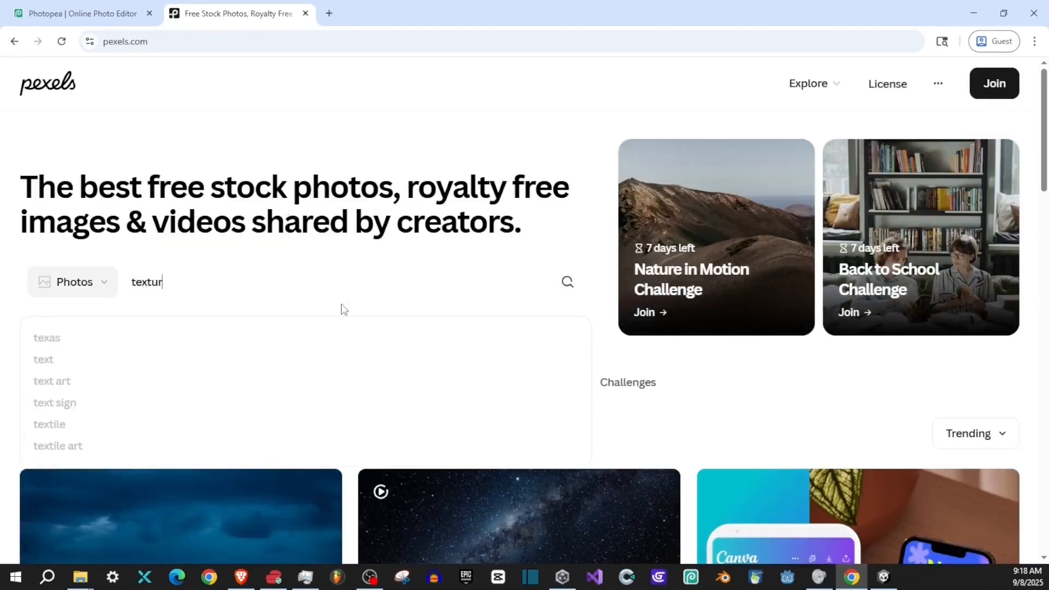
key("Return")
- Browse the texture photo results for surfaces such as wood, leather, stone, denim and brick
scroll(448, 328, "down", 8)
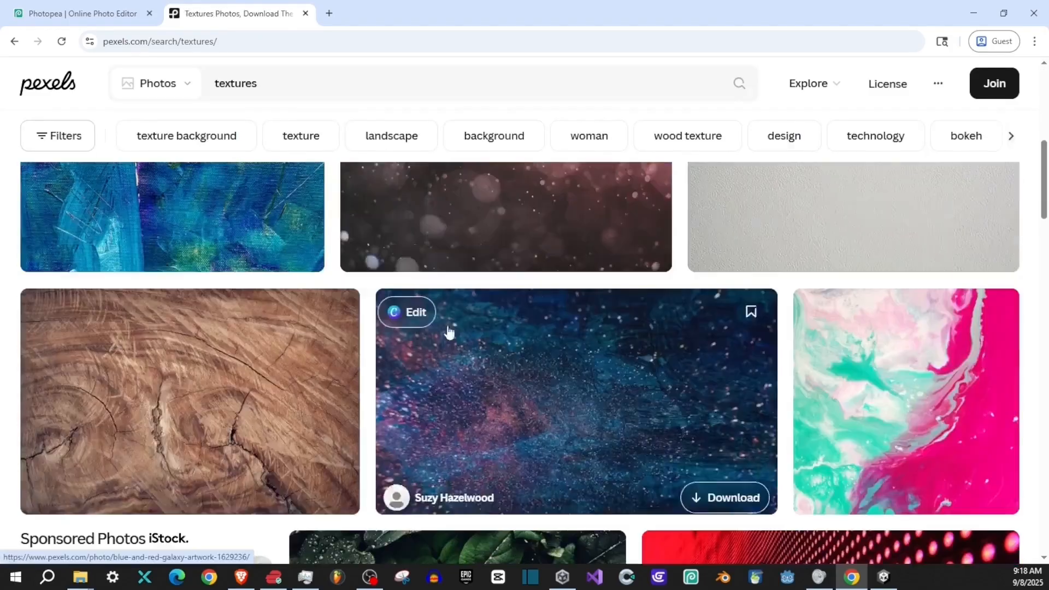
scroll(520, 403, "up", 3)
scroll(404, 282, "down", 12)
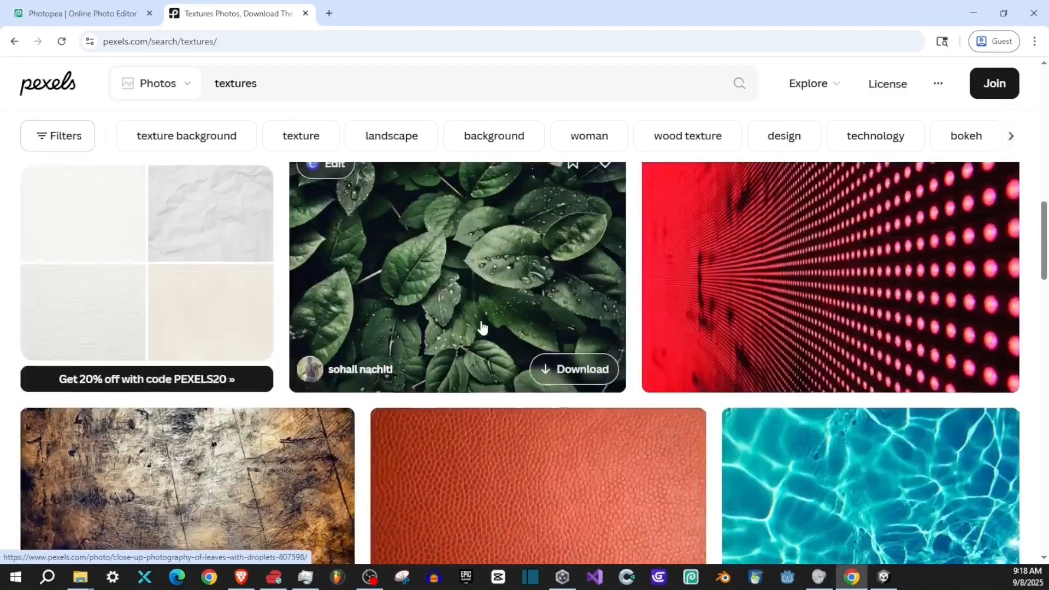
scroll(492, 325, "up", 2)
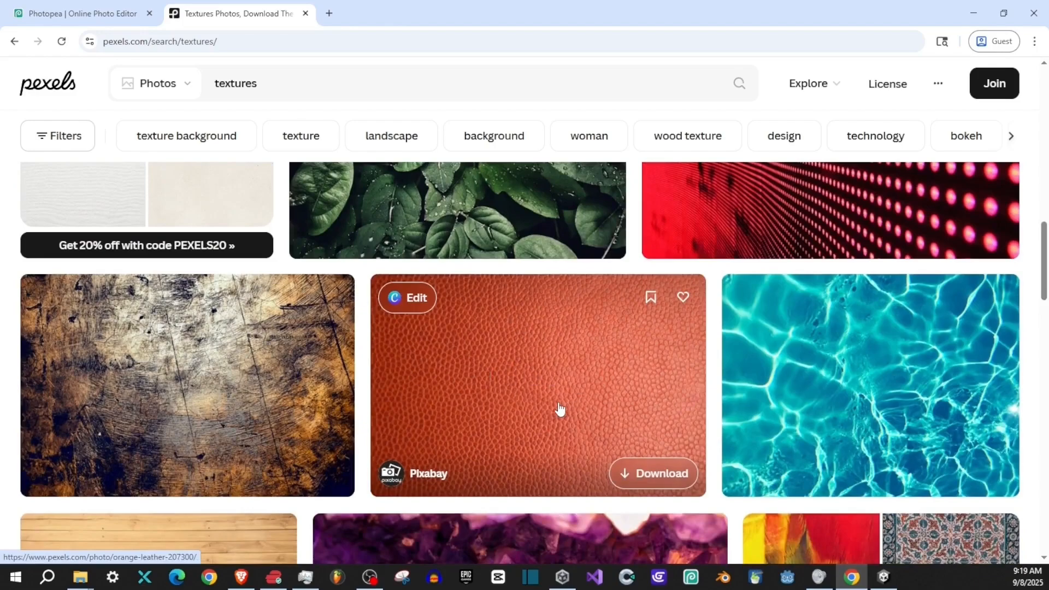
scroll(565, 401, "down", 5)
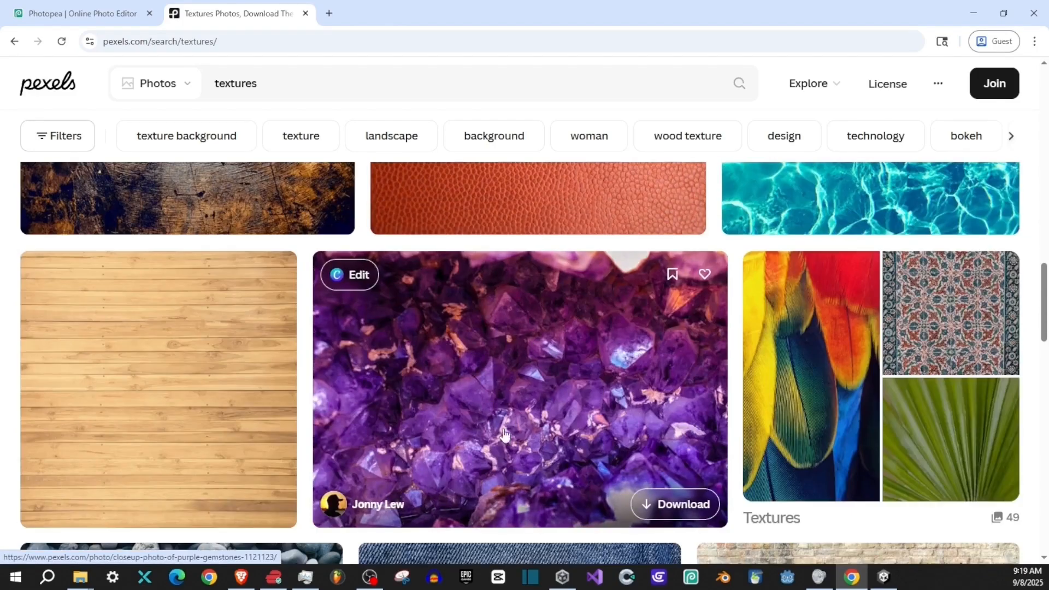
scroll(452, 403, "down", 5)
scroll(454, 403, "down", 2)
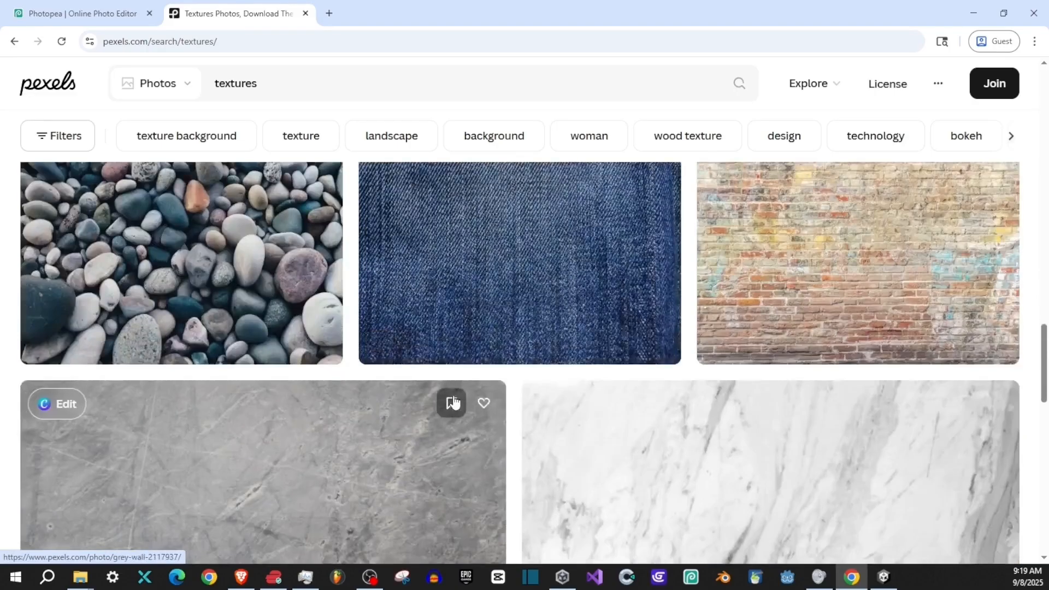
scroll(453, 403, "down", 5)
scroll(457, 403, "up", 4)
scroll(566, 419, "down", 4)
scroll(407, 398, "up", 1)
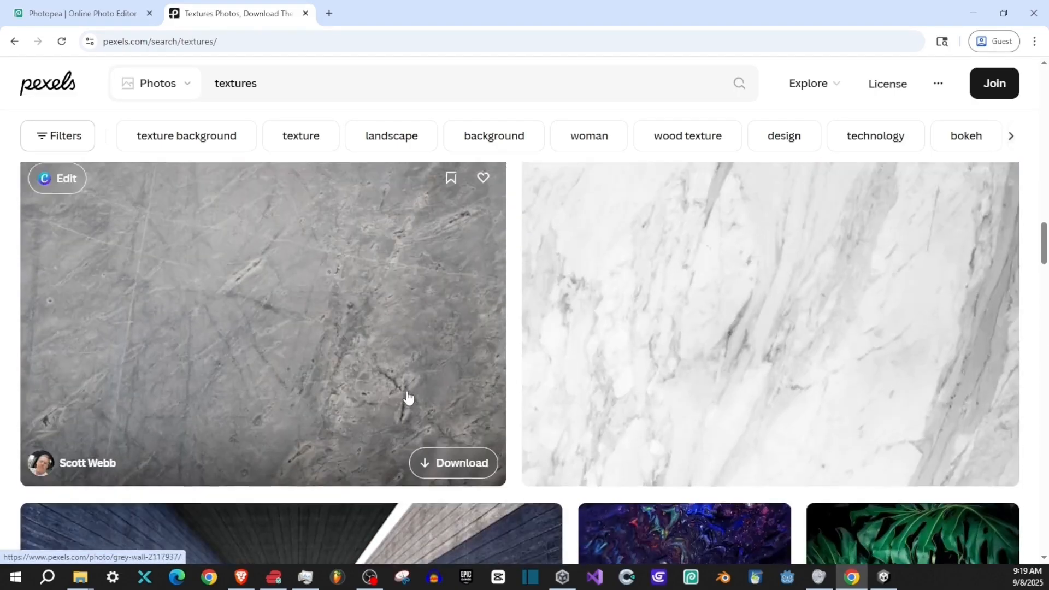
scroll(408, 399, "down", 20)
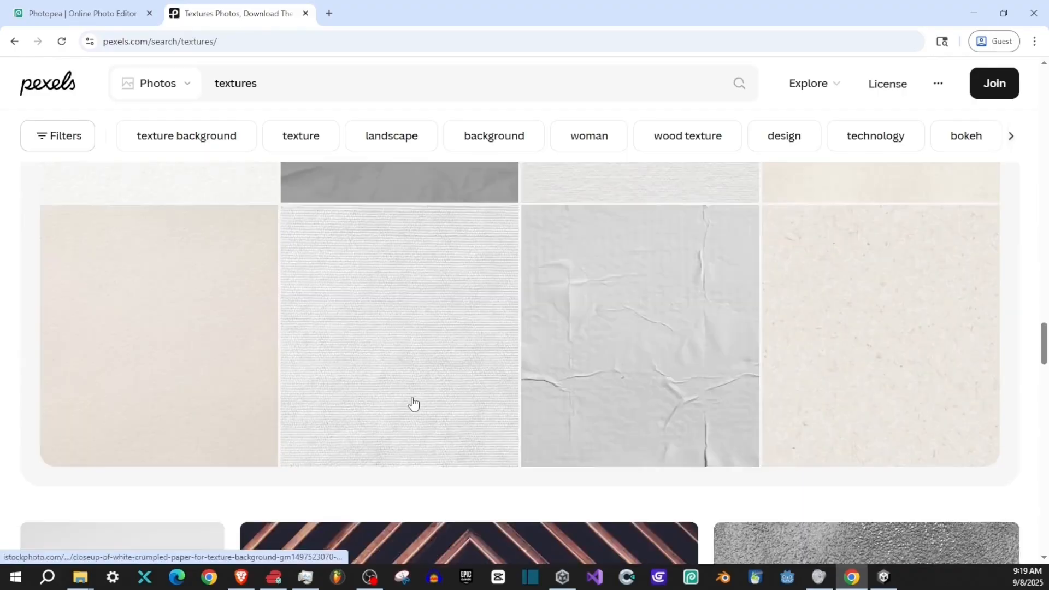
scroll(413, 404, "down", 15)
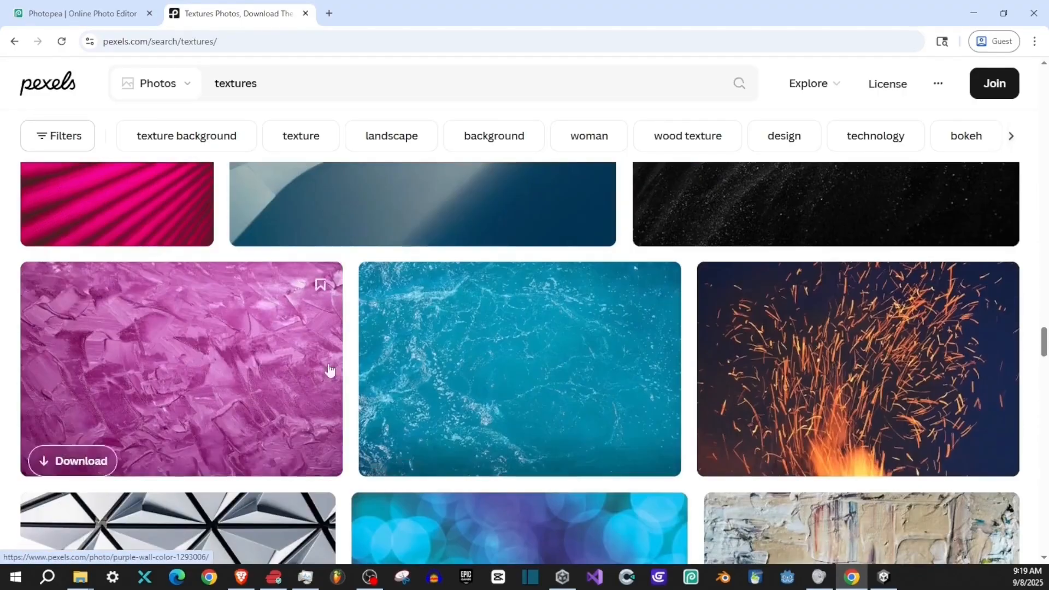
- Copy the purple wall paint photo from the texture results and paste it into Texture.psd in Photopea
left_click(169, 352)
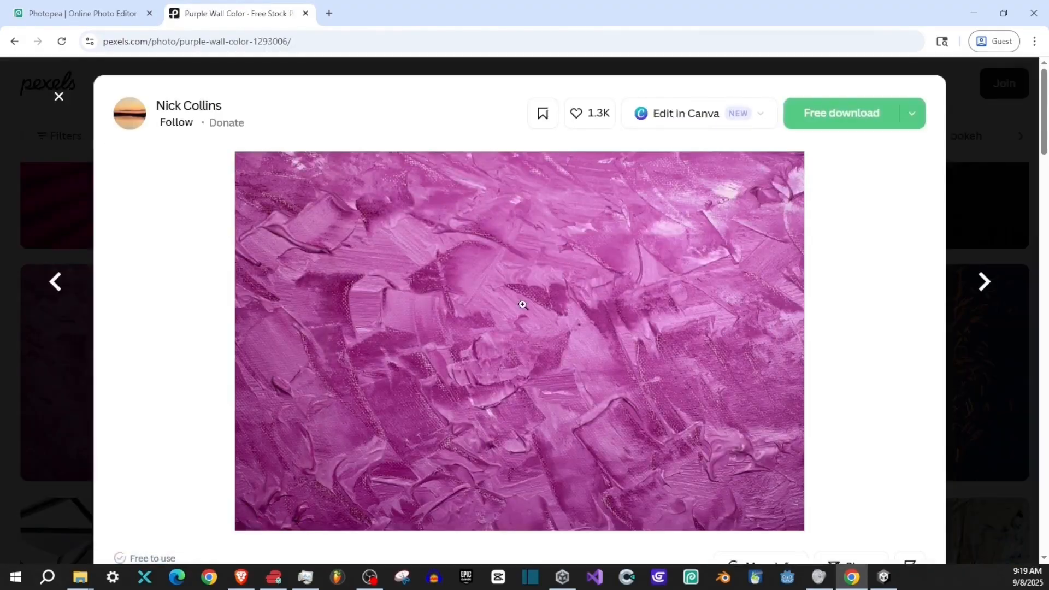
right_click(523, 305)
left_click(563, 278)
left_click(107, 18)
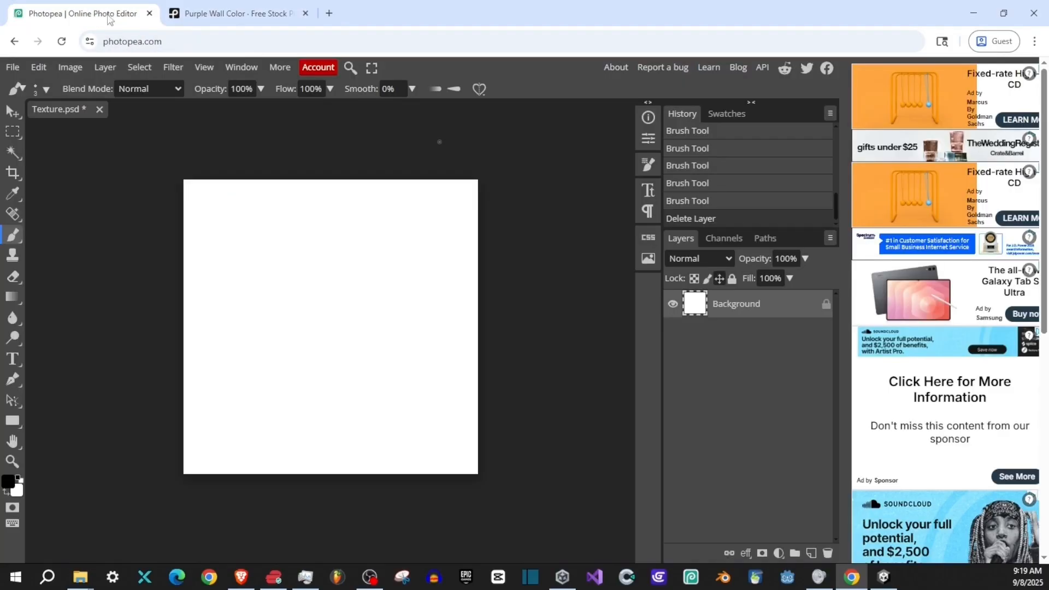
left_click(39, 67)
left_click(49, 237)
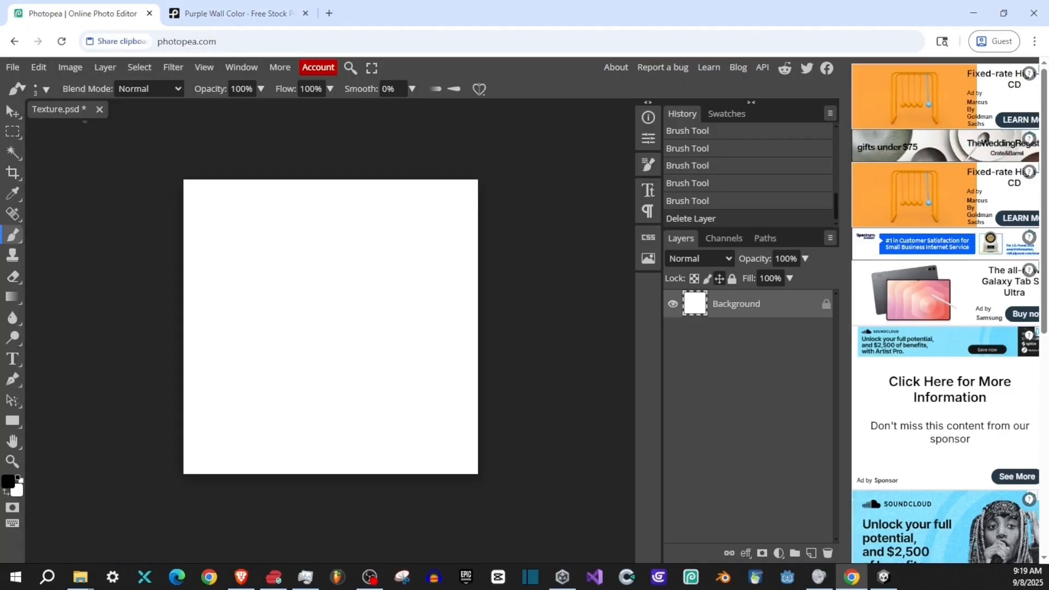
left_click(192, 148)
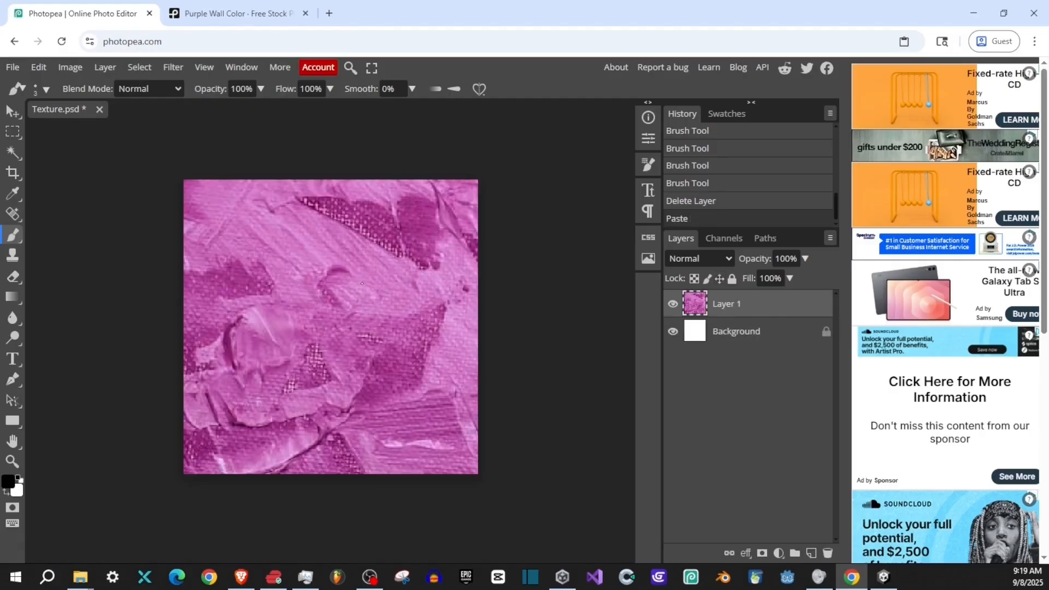
- Scale the pasted photo proportionally to about 36% with Free Transform, and shift it slightly so it still covers the canvas
scroll(395, 270, "down", 3)
scroll(390, 277, "up", 2)
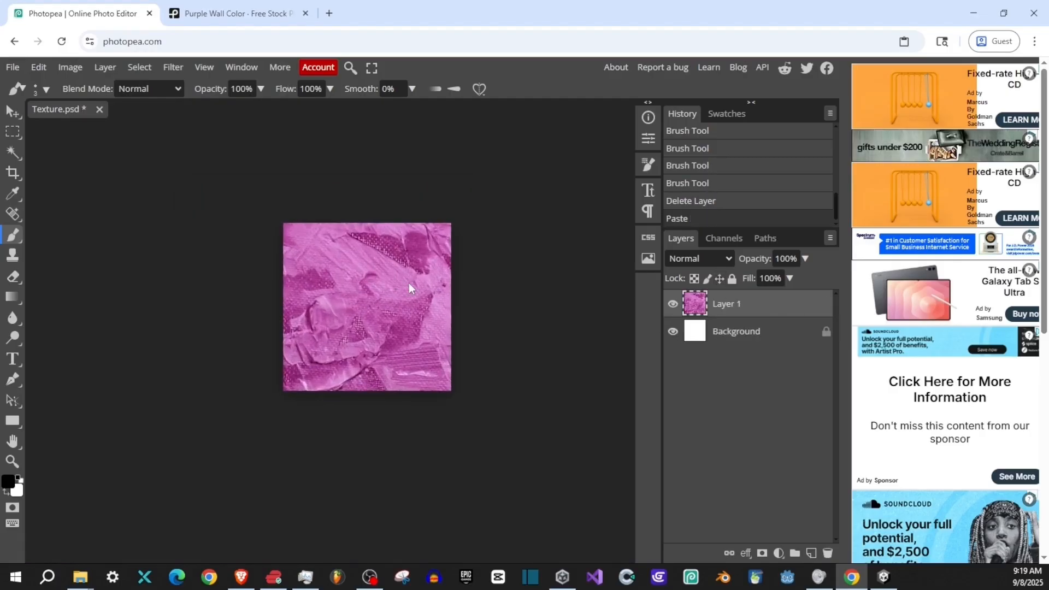
scroll(454, 281, "down", 3)
scroll(458, 281, "up", 4)
scroll(458, 281, "down", 3)
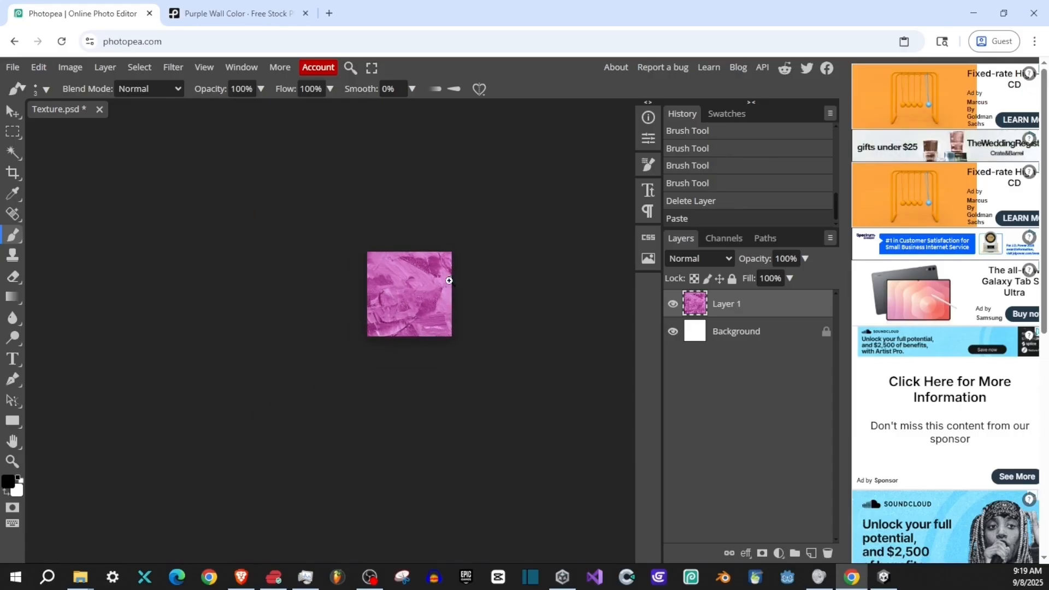
scroll(483, 280, "up", 5)
scroll(485, 281, "up", 1)
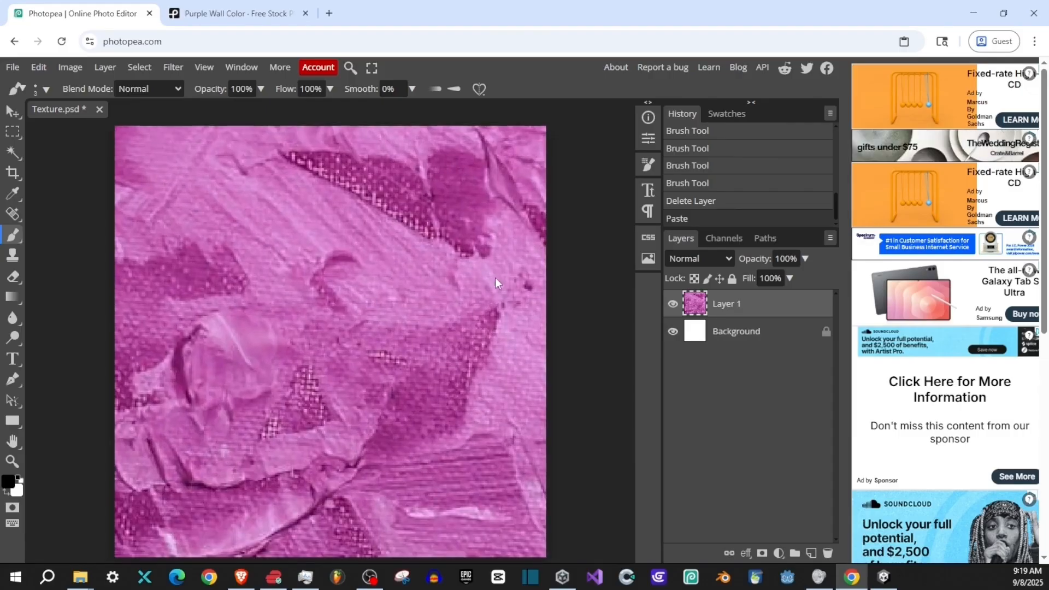
scroll(495, 277, "down", 5)
left_click_drag(493, 273, 396, 316)
left_click(38, 67)
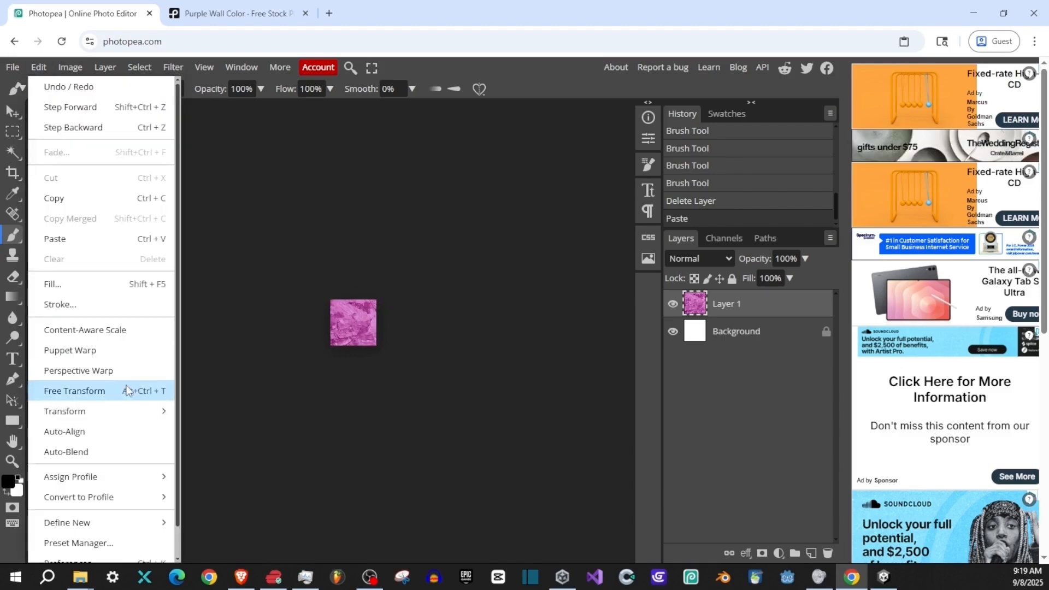
left_click(55, 390)
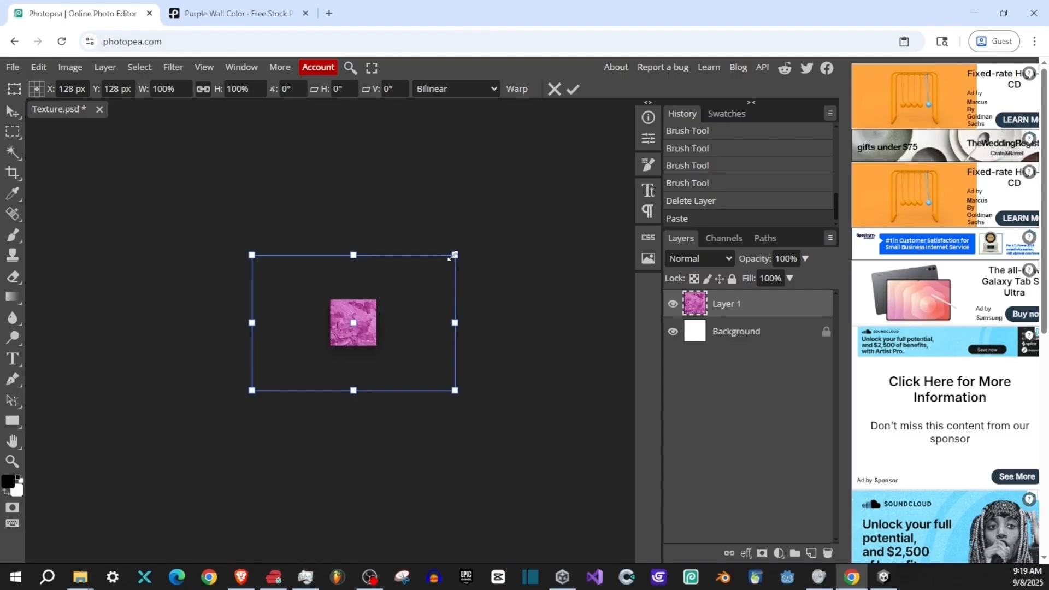
left_click_drag(455, 255, 392, 298)
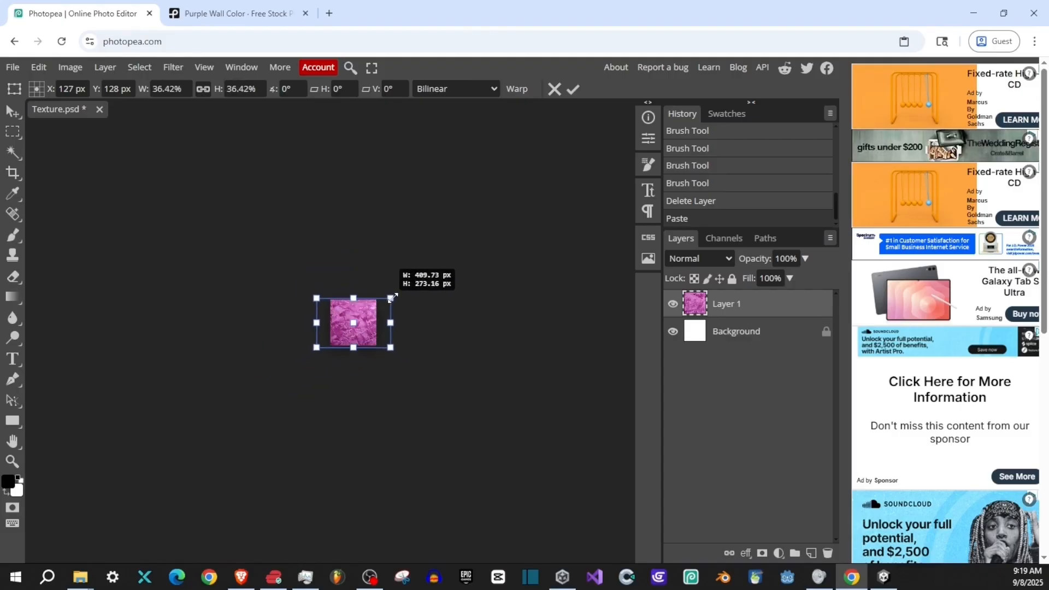
key("Return")
scroll(350, 324, "up", 8)
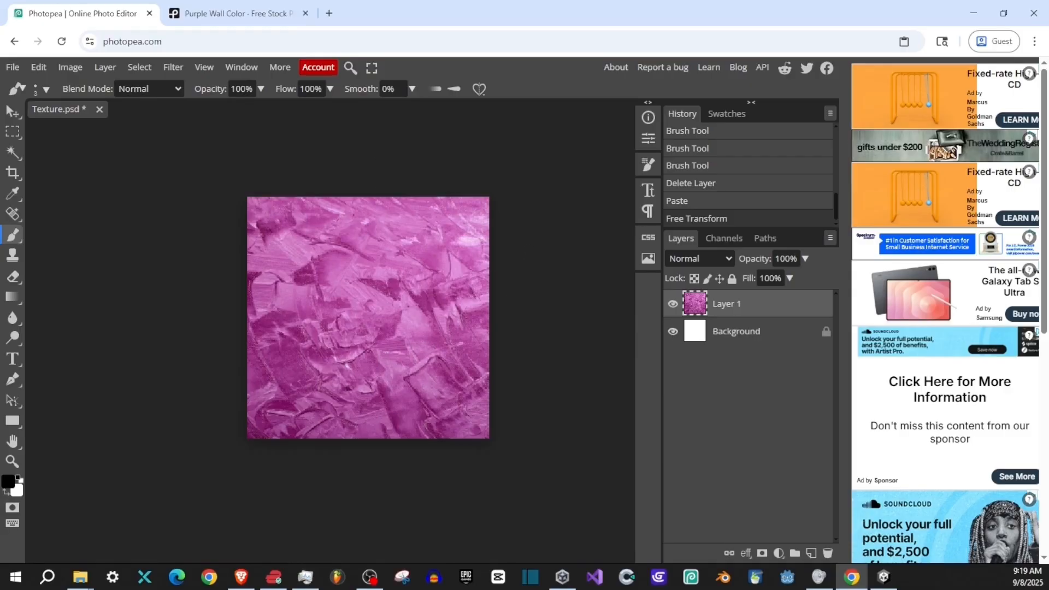
left_click_drag(367, 341, 393, 355)
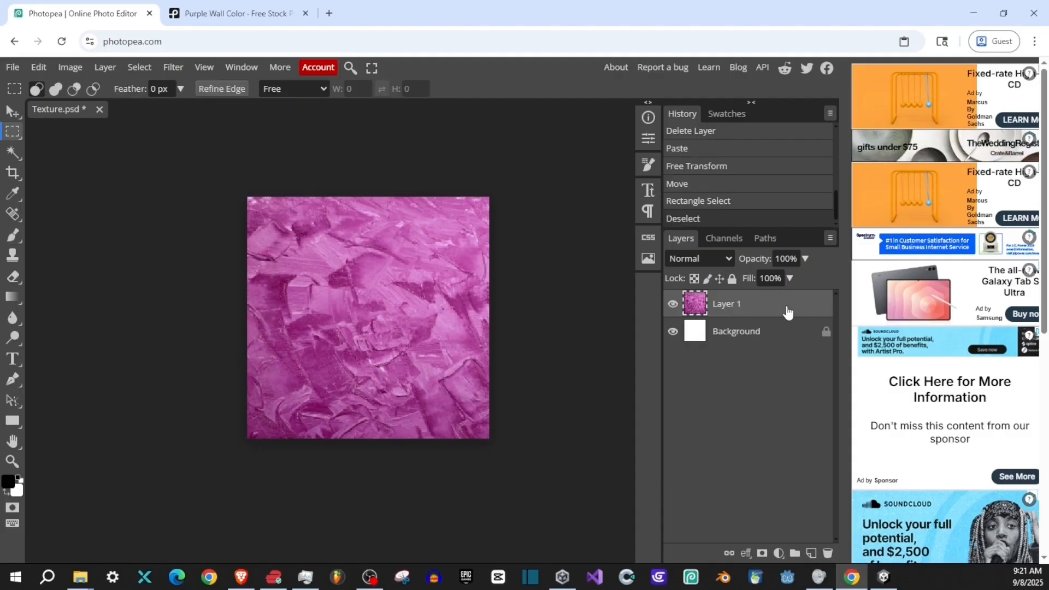
- Select the entire canvas on Layer 1, copy that area and paste it as a new layer
left_click(784, 340)
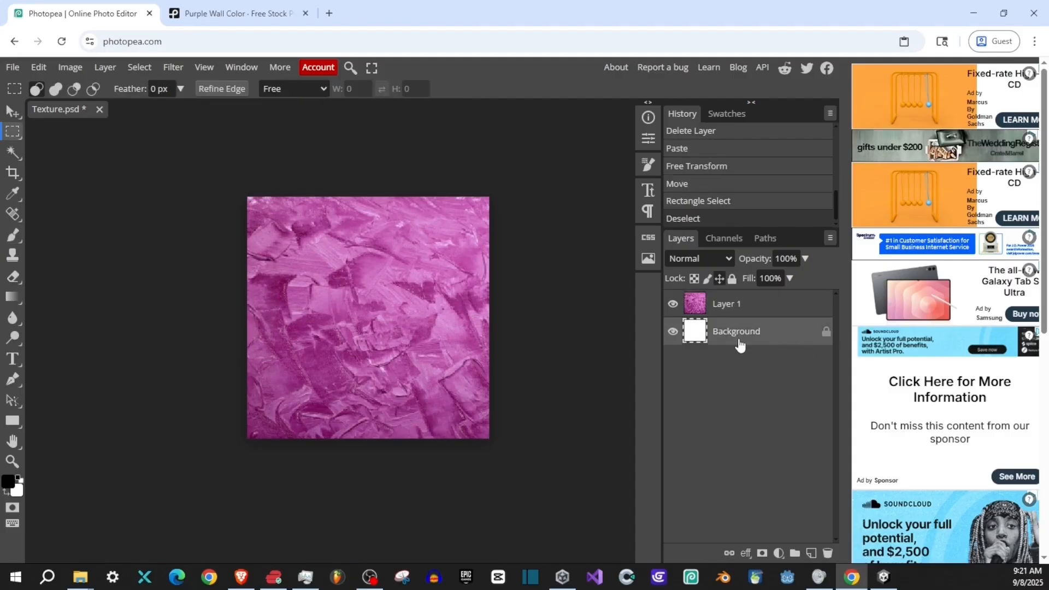
left_click(777, 309)
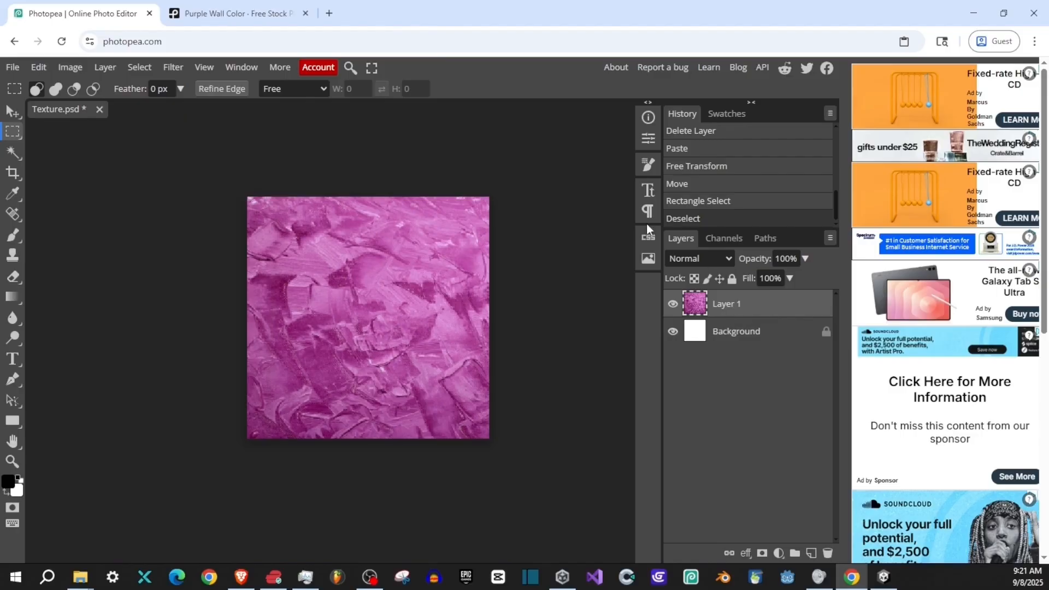
left_click_drag(214, 151, 633, 543)
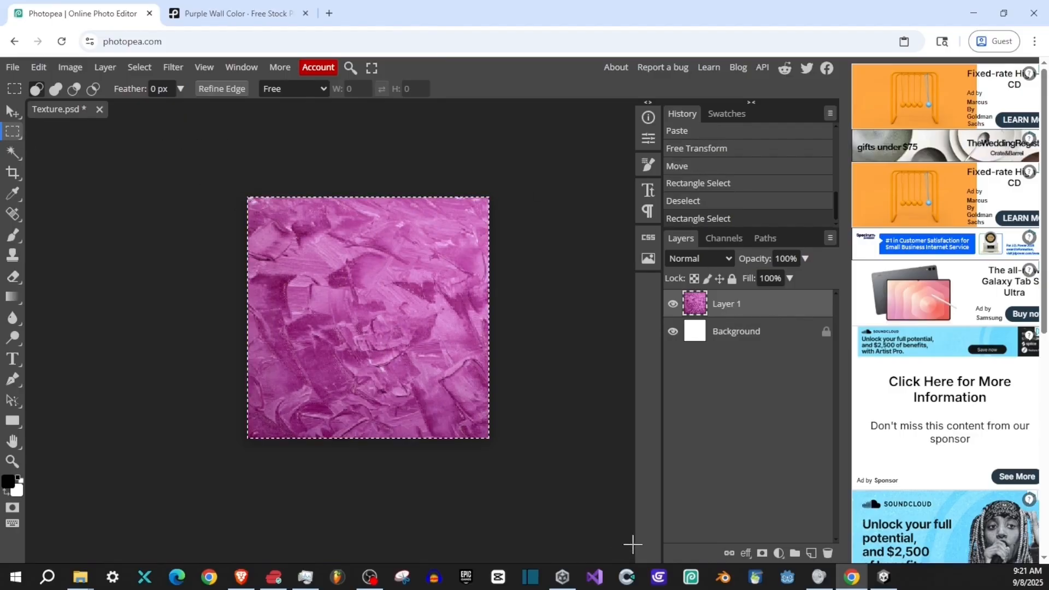
left_click(140, 67)
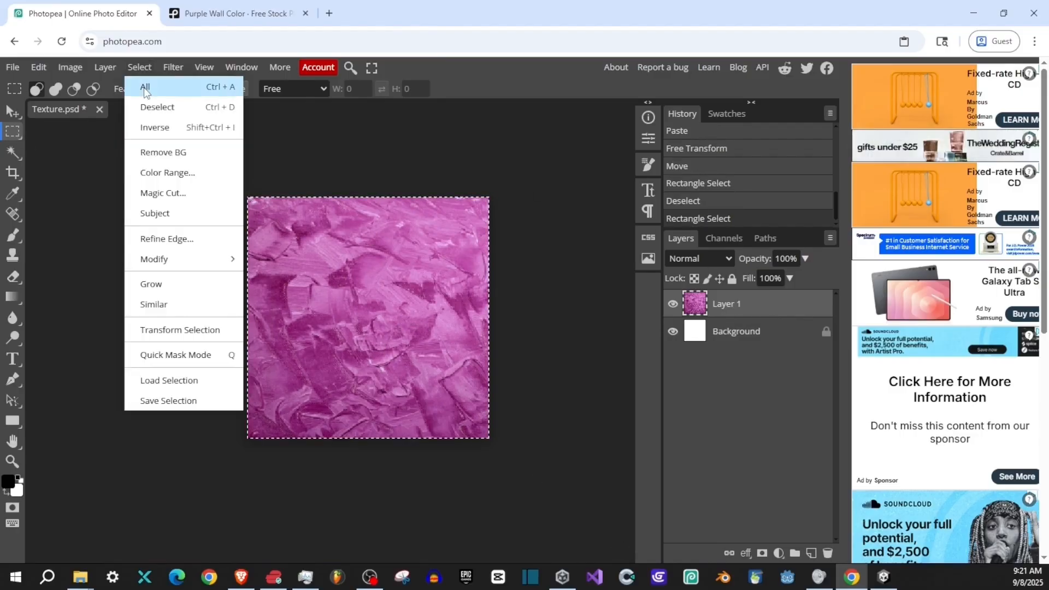
left_click(145, 87)
left_click(38, 67)
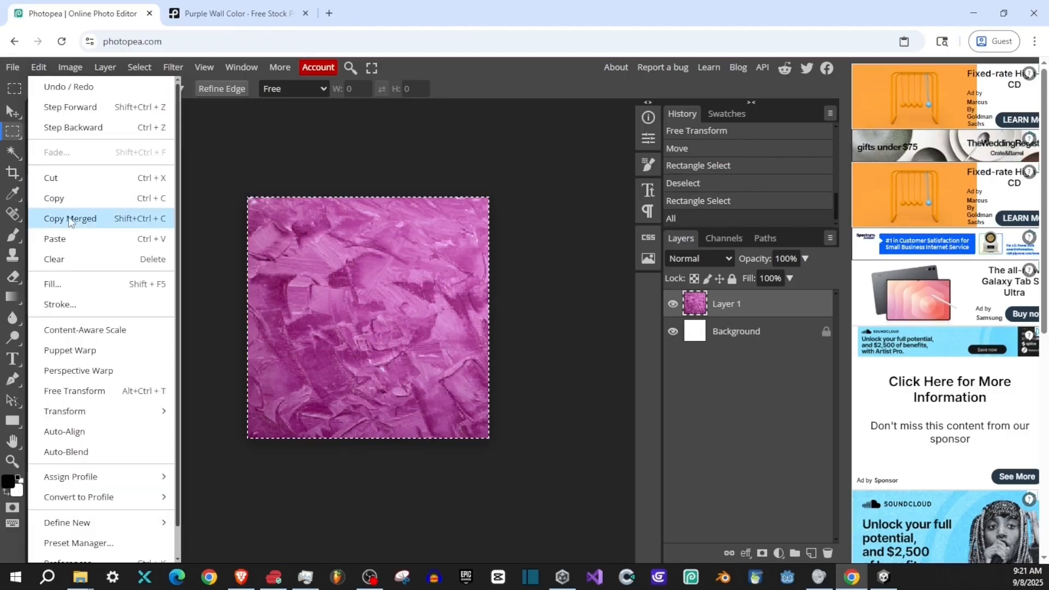
left_click(66, 202)
left_click(39, 66)
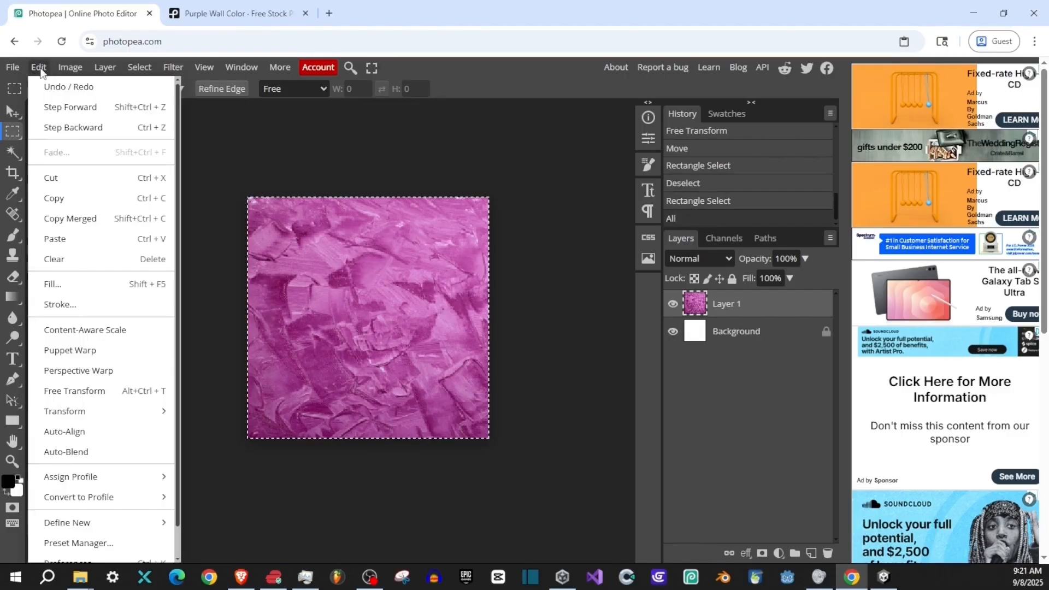
left_click(85, 239)
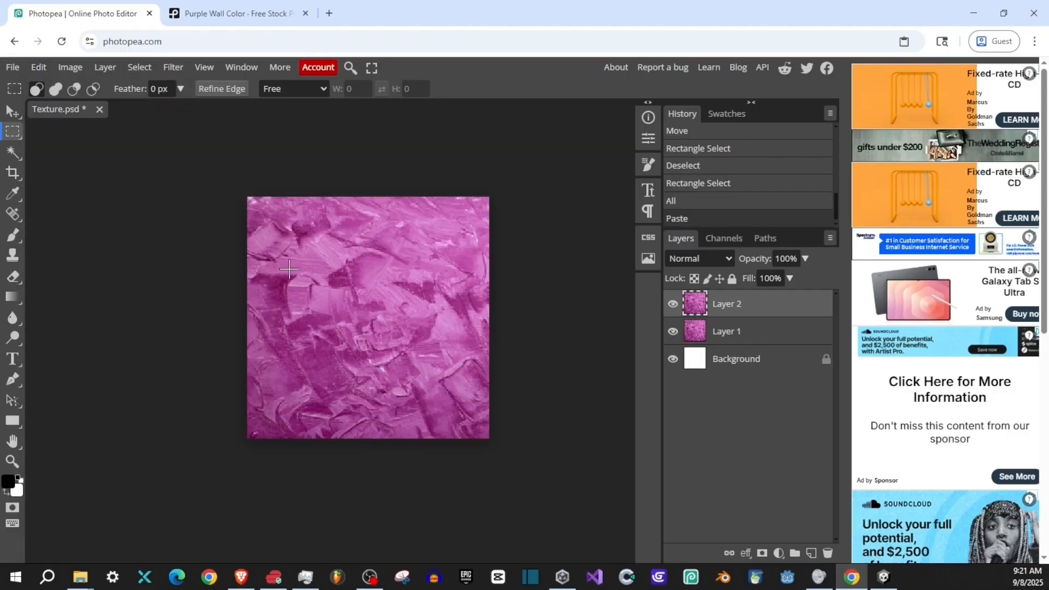
left_click(743, 334)
key("Delete")
key("Delete")
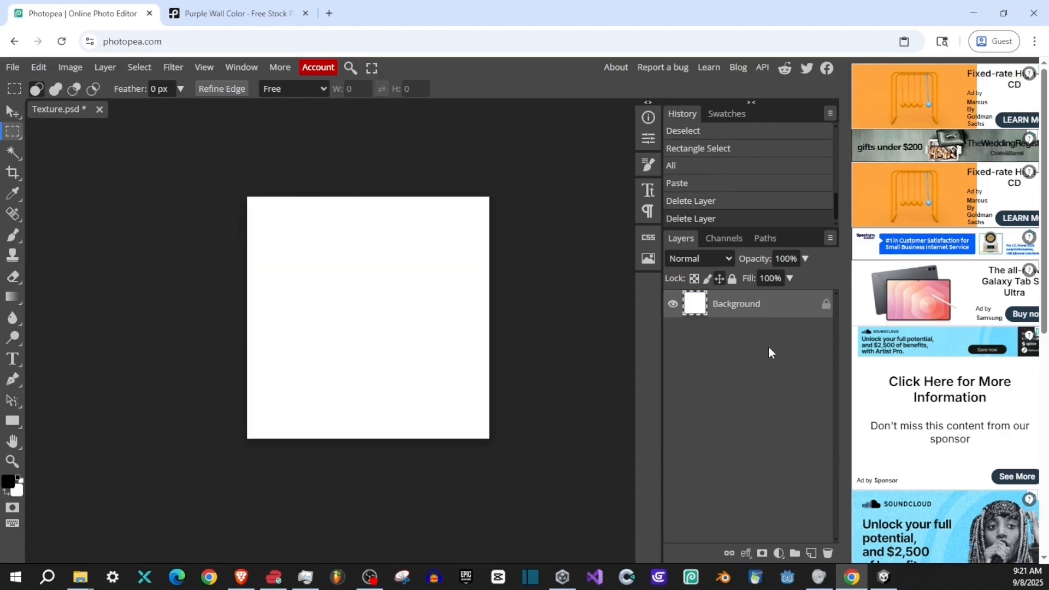
key("ctrl+z")
left_click(775, 338)
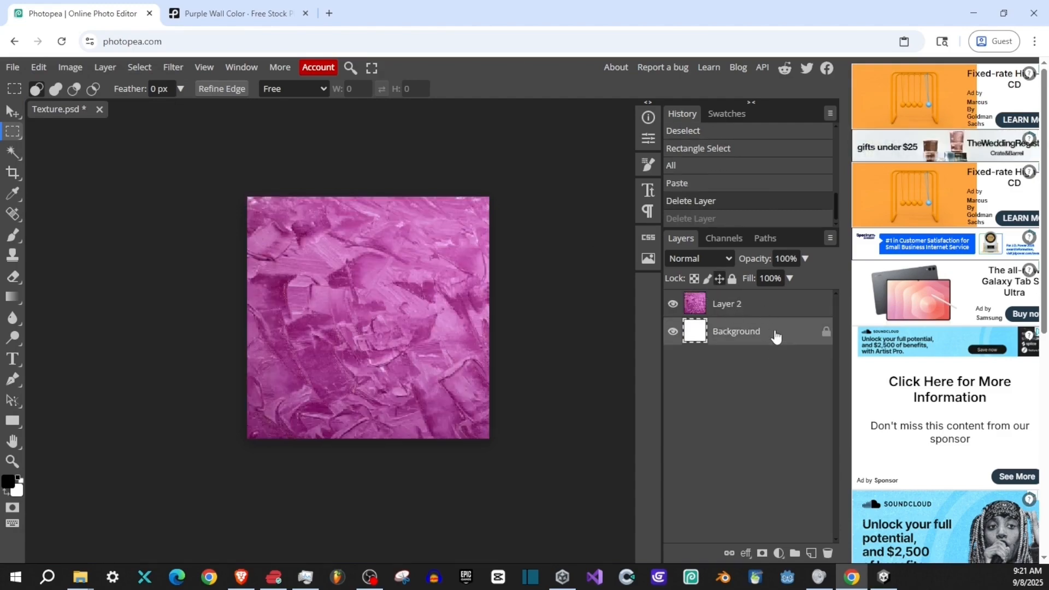
key("ctrl+z")
- Delete Layer 1 and the Background layer, and undo both deletions
left_click(760, 314)
left_click(765, 334)
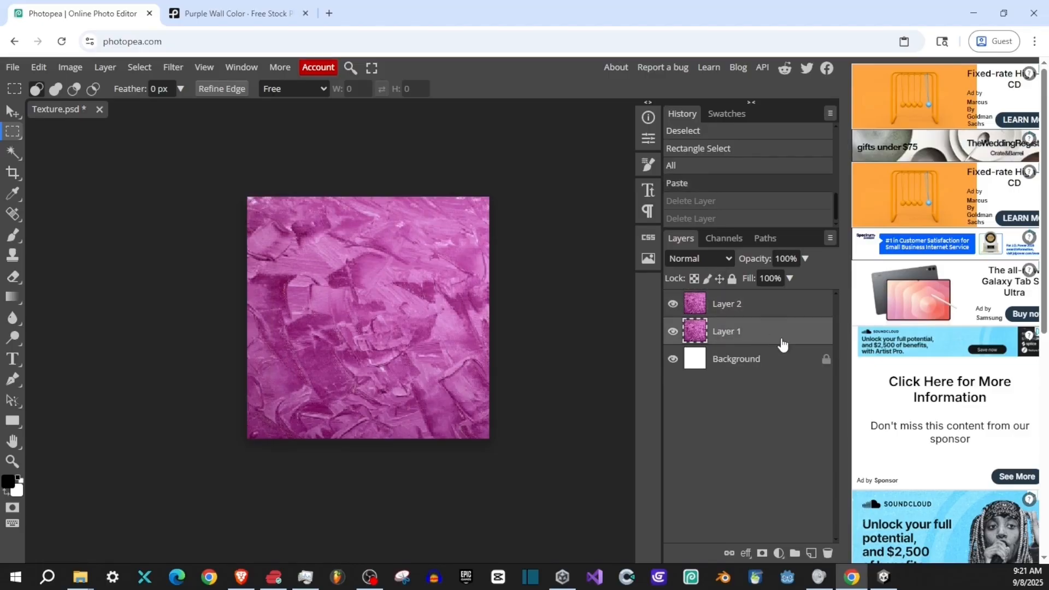
key("Delete")
left_click(783, 340)
key("Delete")
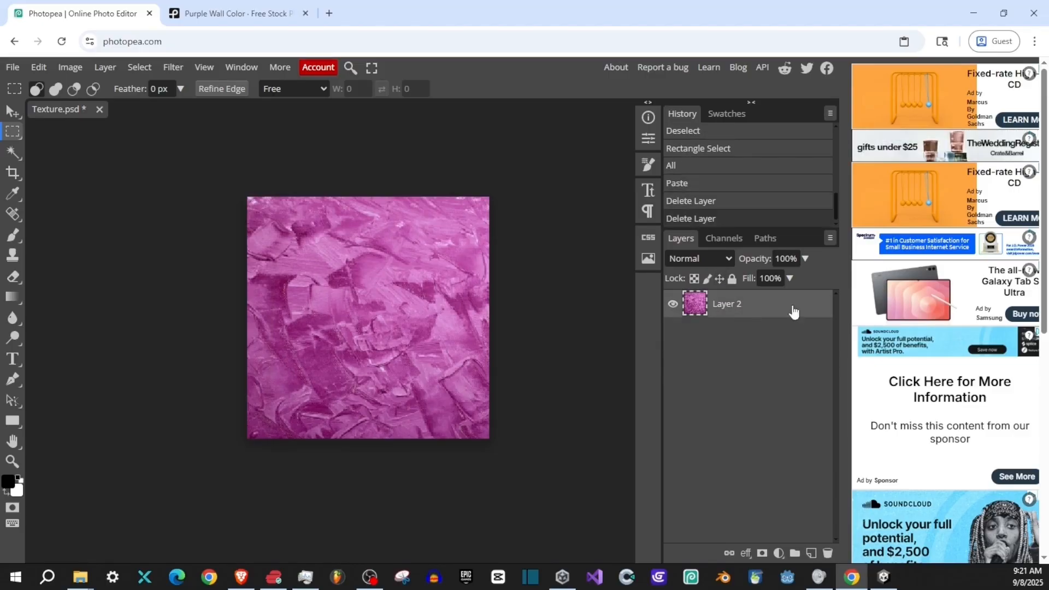
key("ctrl+z")
key("ctrl+z")
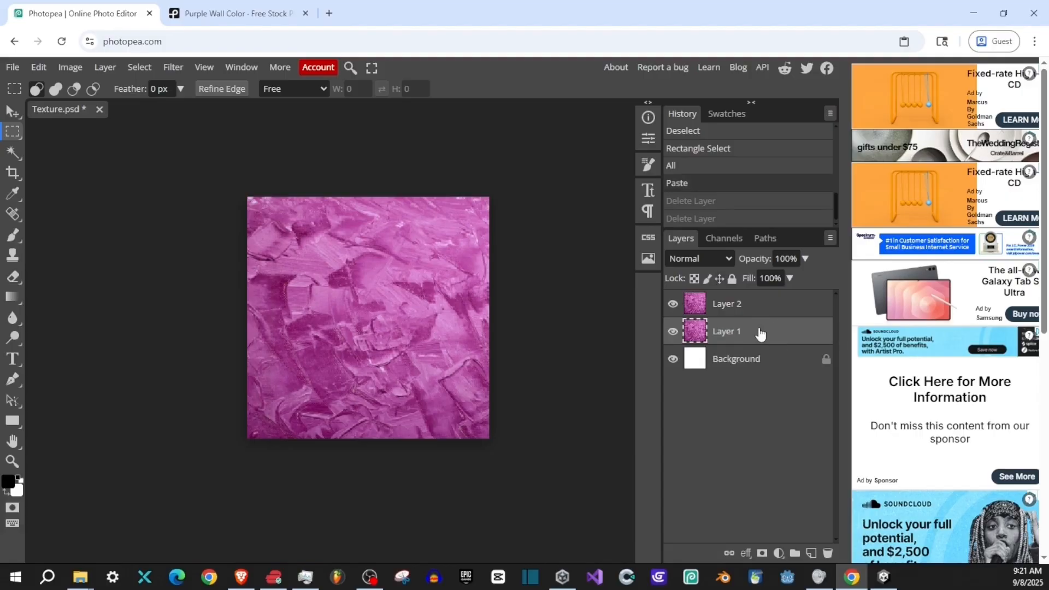
- Delete Layer 1 and the Background layer, keeping only the cropped photo on Layer 2
left_click(827, 554)
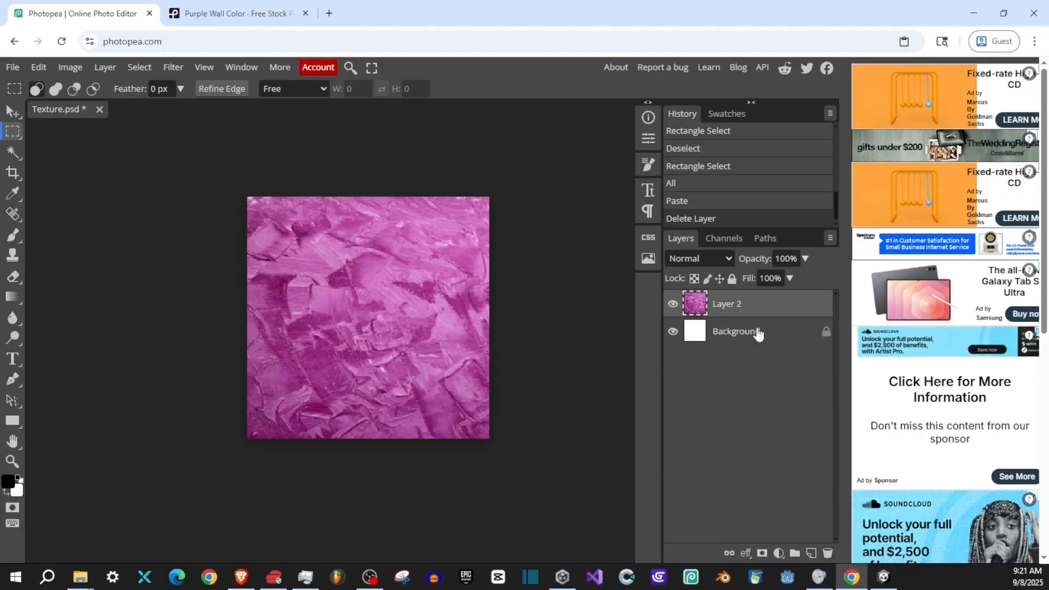
left_click(758, 334)
left_click(827, 552)
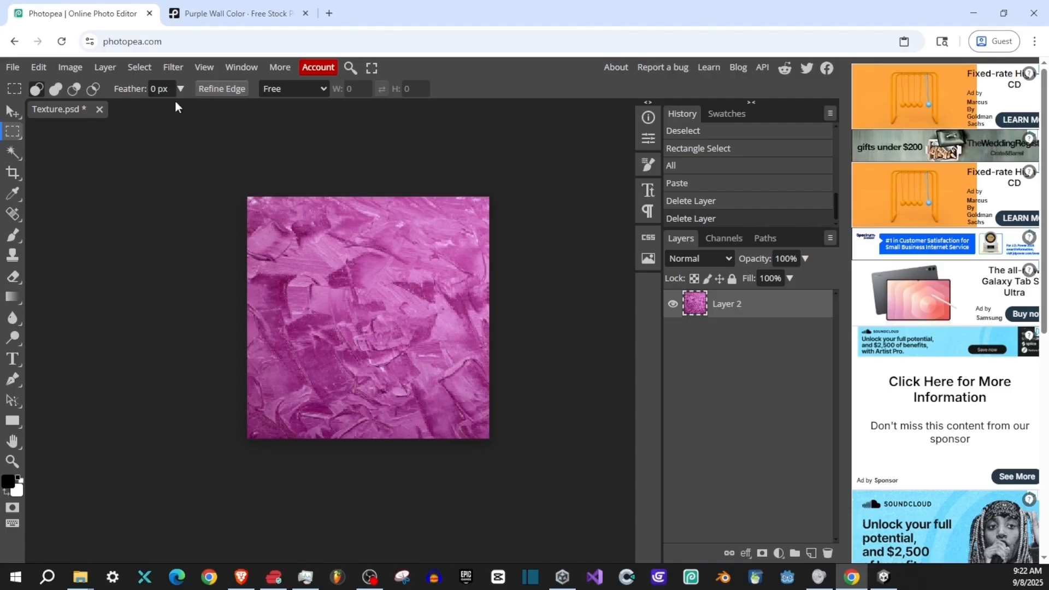
- Apply the Offset filter to Layer 2 with 129 px horizontal, 122 px vertical and Wrap Around for the undefined area
left_click(173, 68)
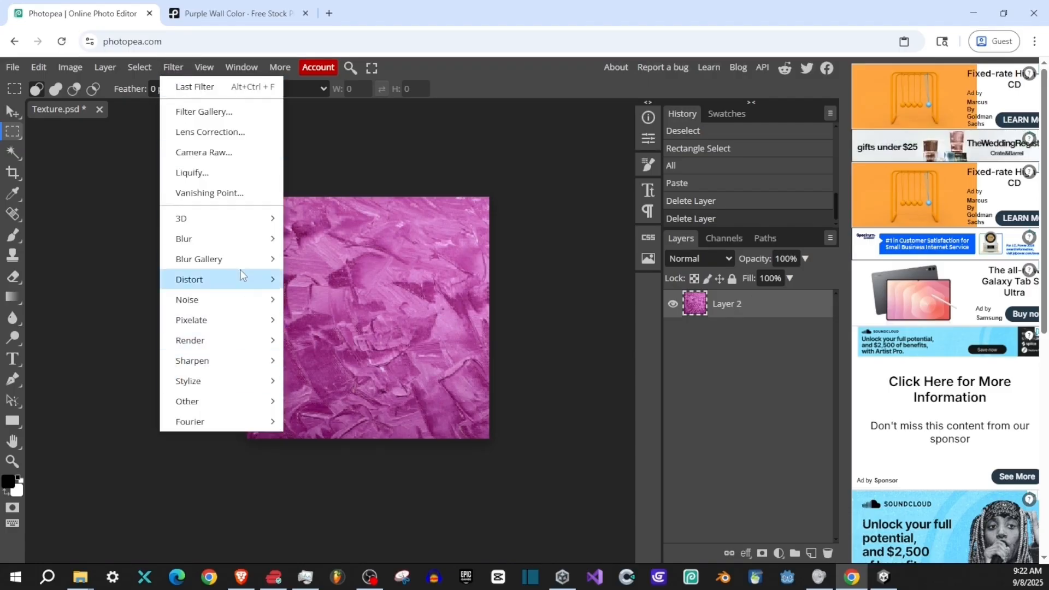
mouse_move(232, 402)
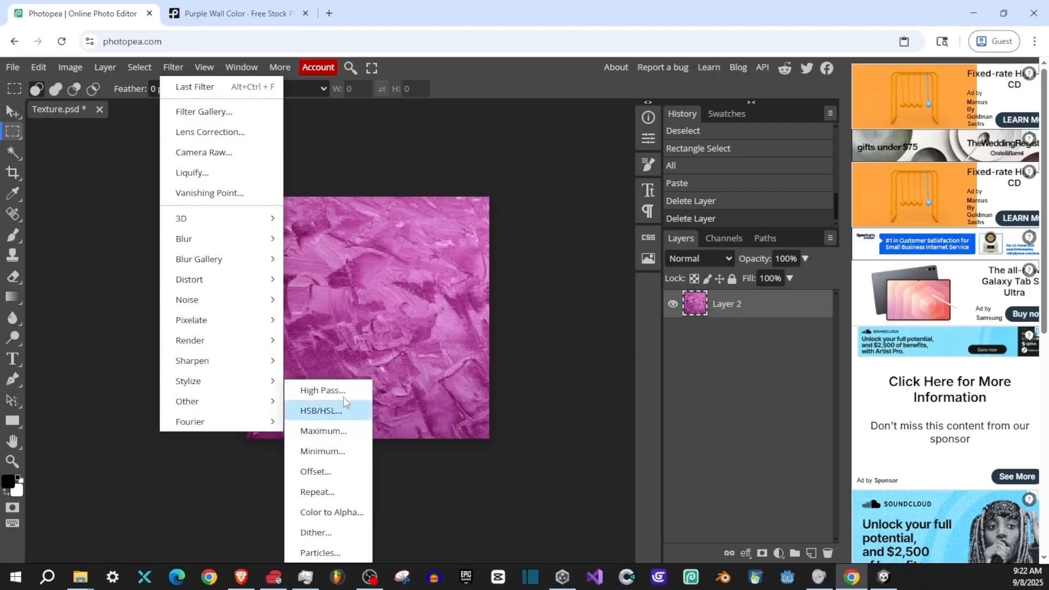
left_click(315, 471)
left_click_drag(256, 165, 695, 177)
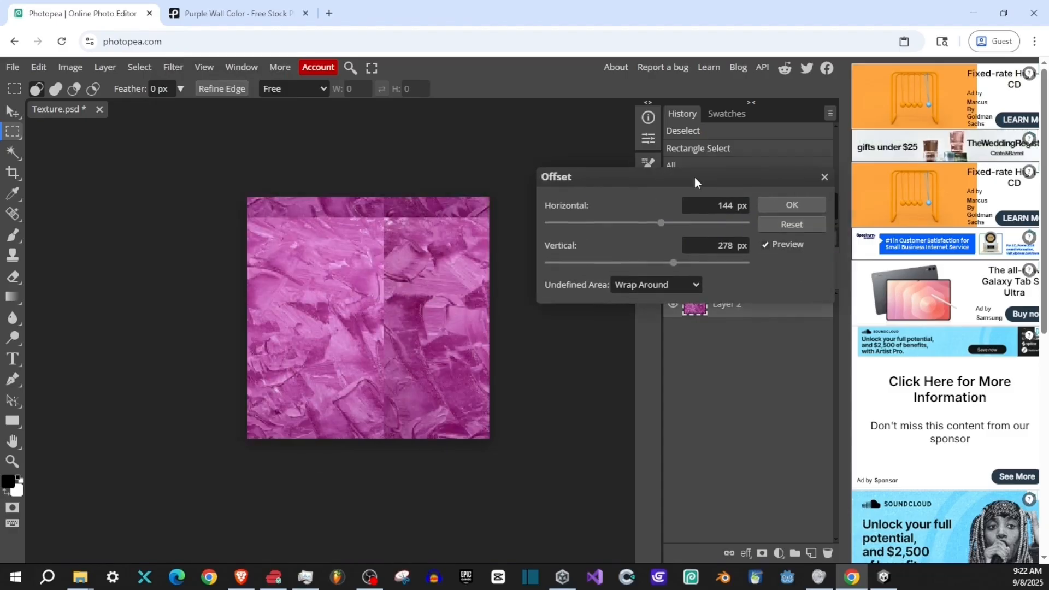
left_click_drag(661, 224, 661, 274)
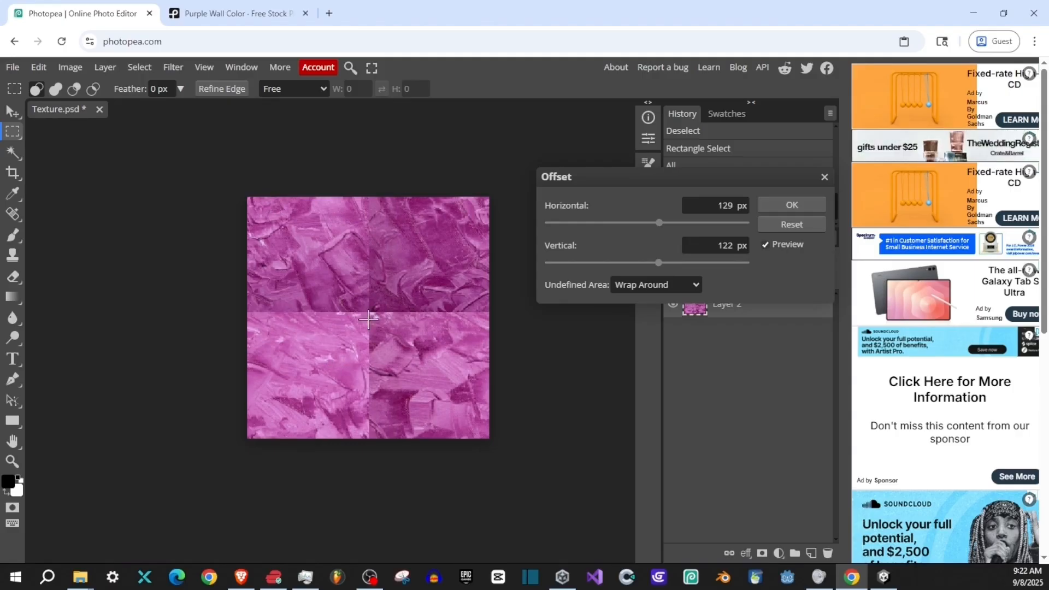
left_click(791, 205)
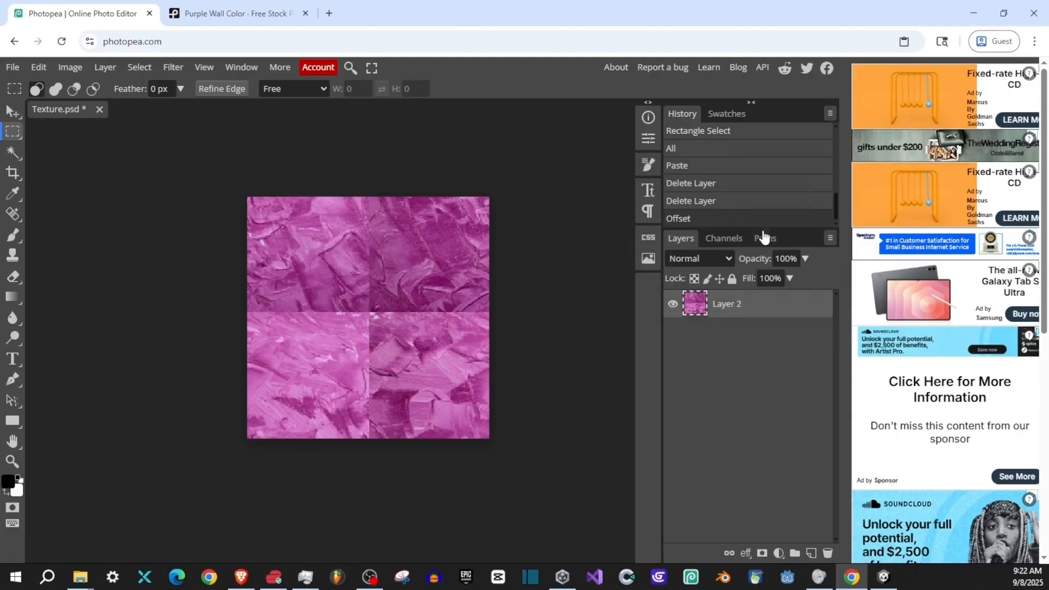
- Choose the Spot Healing Brush and set its size to 51 px with 0% hardness
right_click(12, 216)
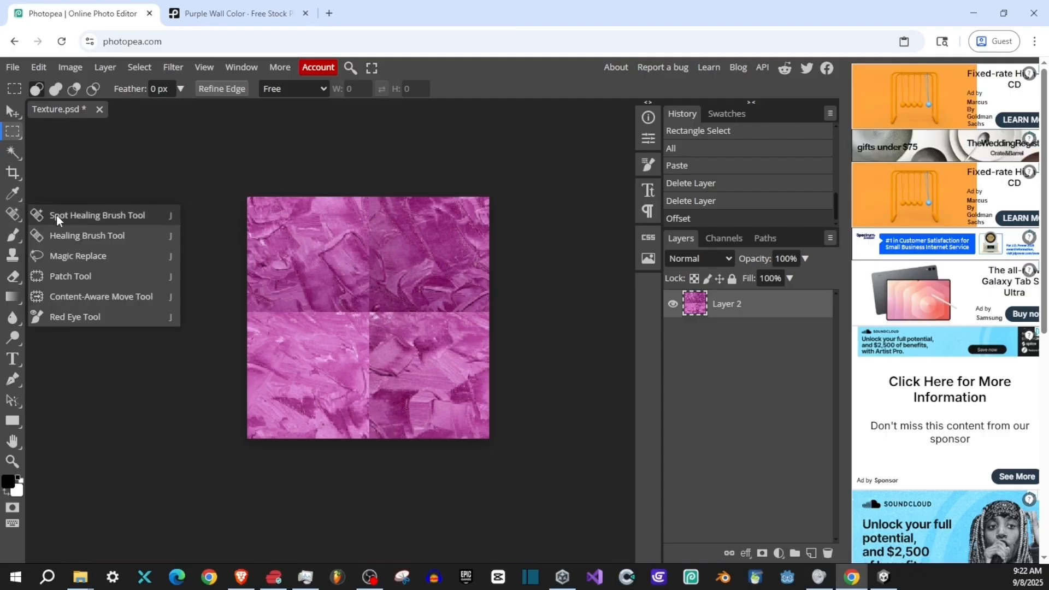
left_click(72, 215)
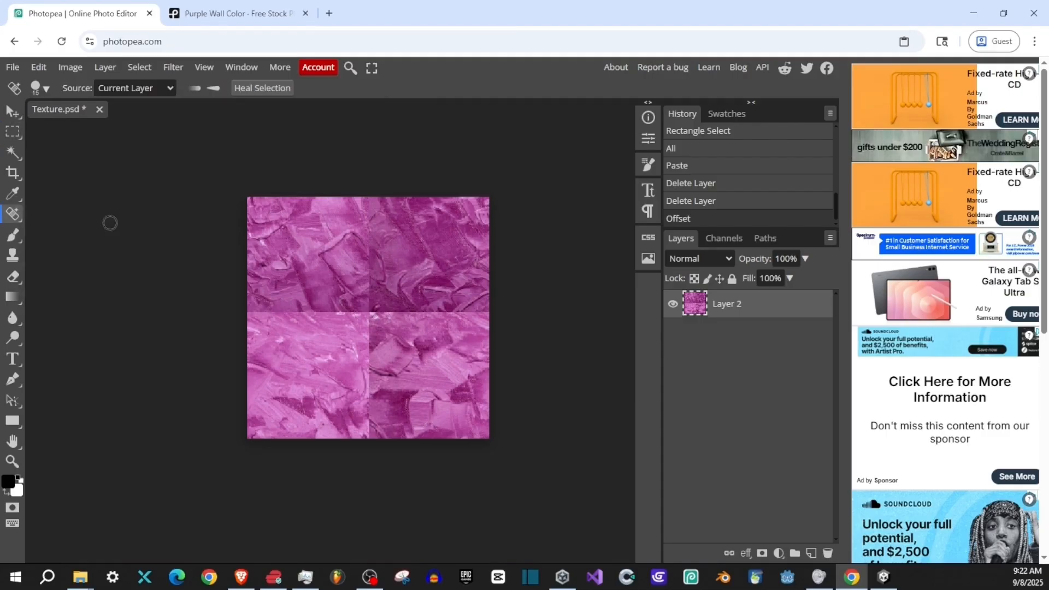
right_click(13, 216)
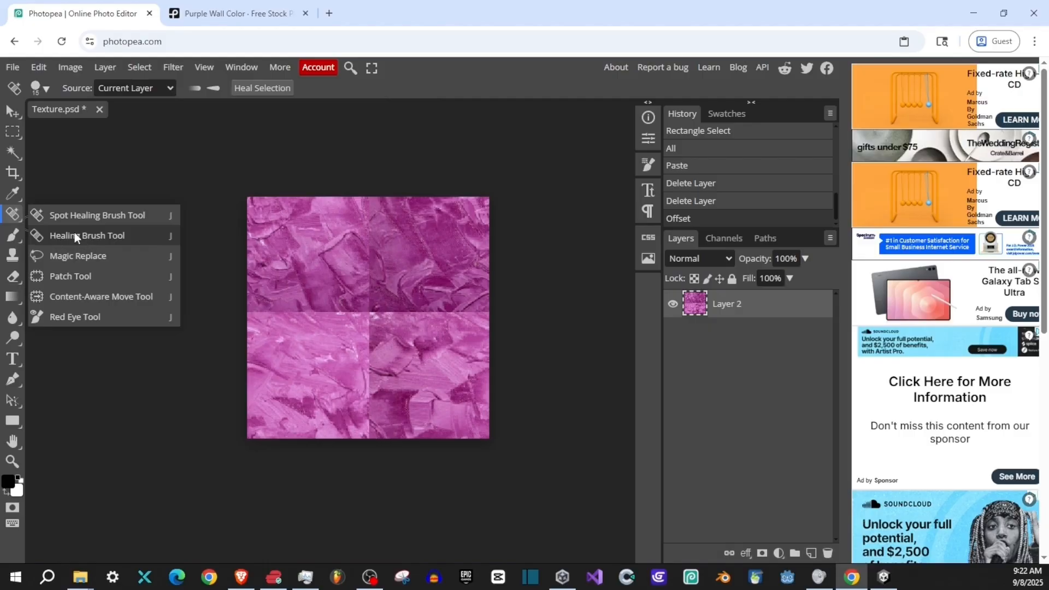
left_click(71, 218)
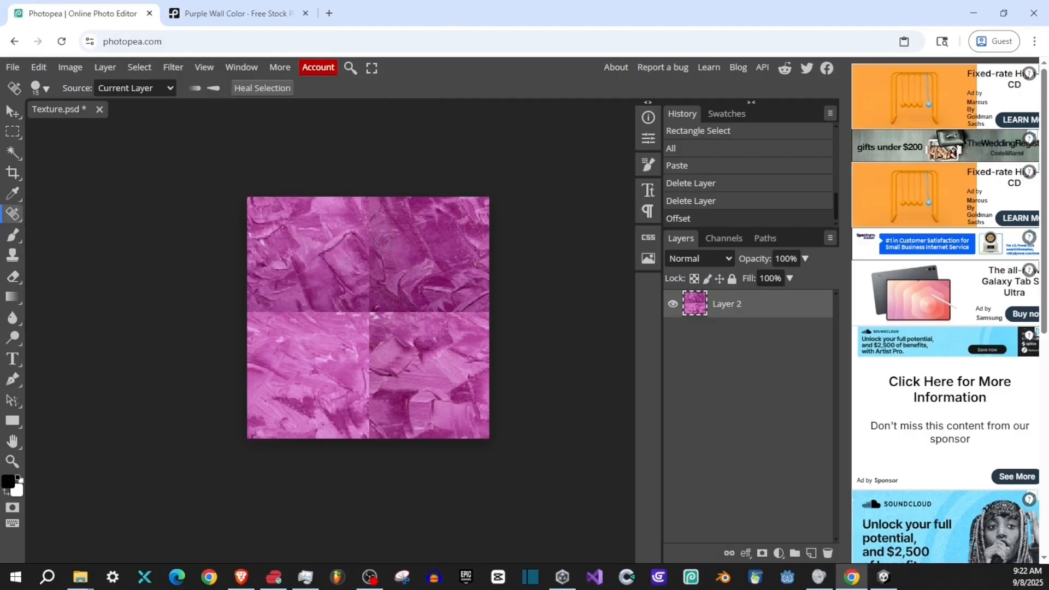
right_click(394, 269)
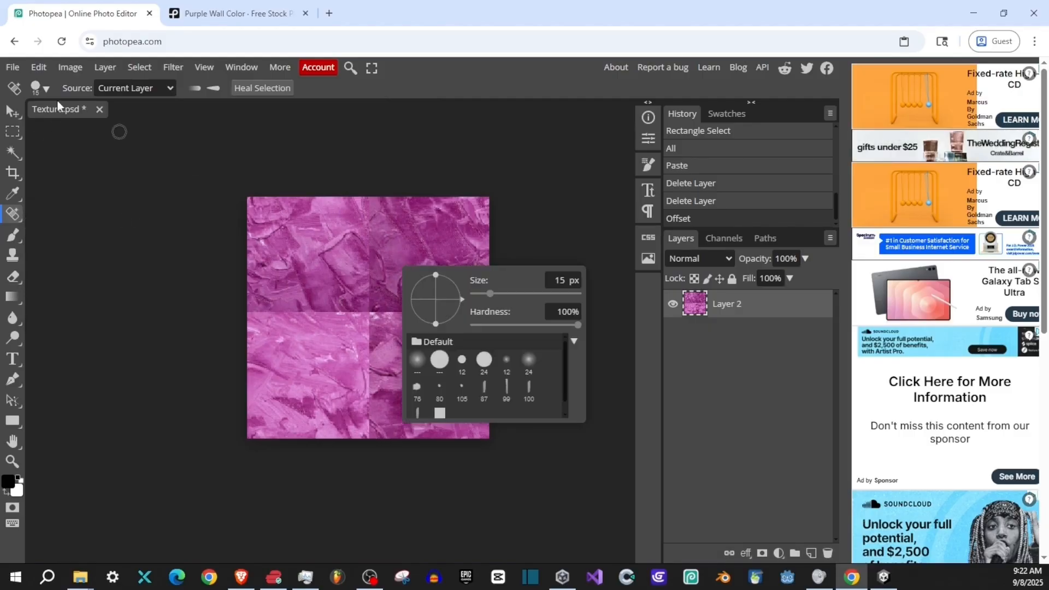
left_click(44, 88)
left_click_drag(107, 125, 124, 132)
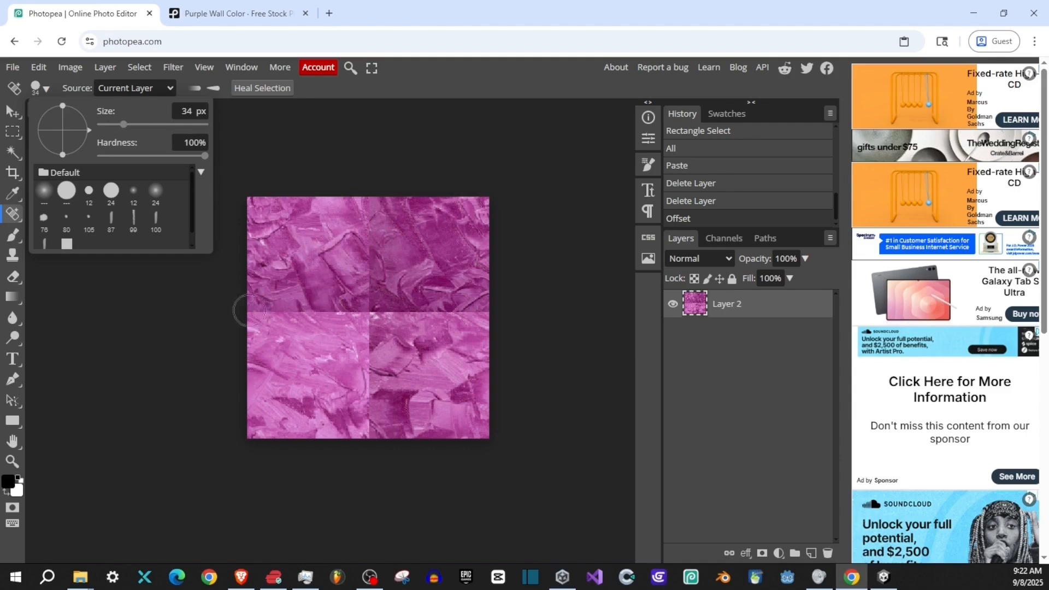
left_click_drag(201, 155, 31, 156)
left_click_drag(125, 131, 129, 133)
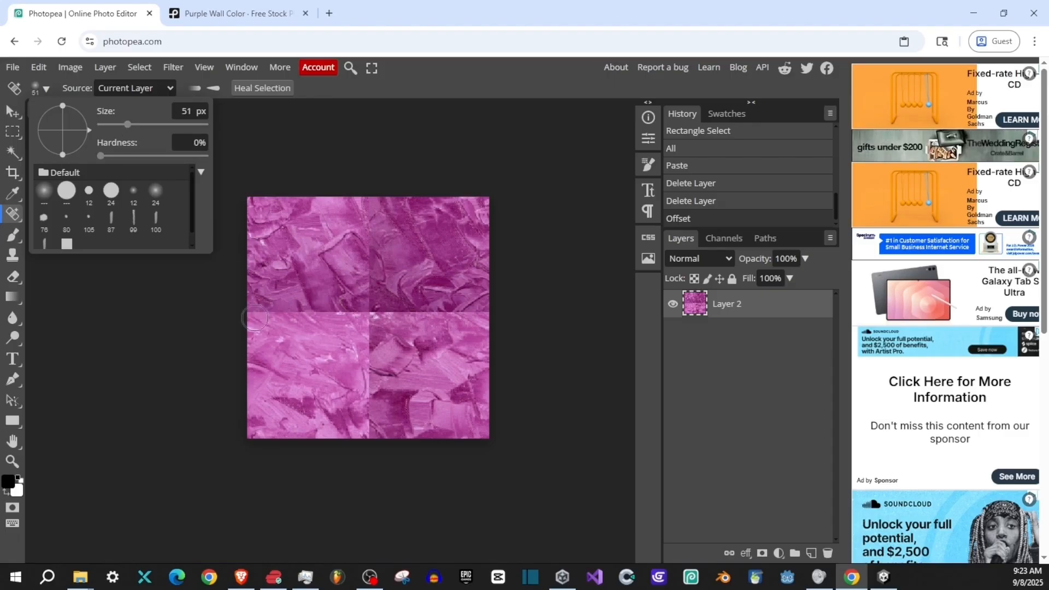
left_click(337, 163)
- Heal the upper half of the vertical seam, the centre crossing and the adjoining parts of the horizontal seam
mouse_move(370, 190)
left_mouse_down()
mouse_move(370, 246)
mouse_move(356, 262)
mouse_move(379, 294)
mouse_move(375, 331)
left_mouse_up()
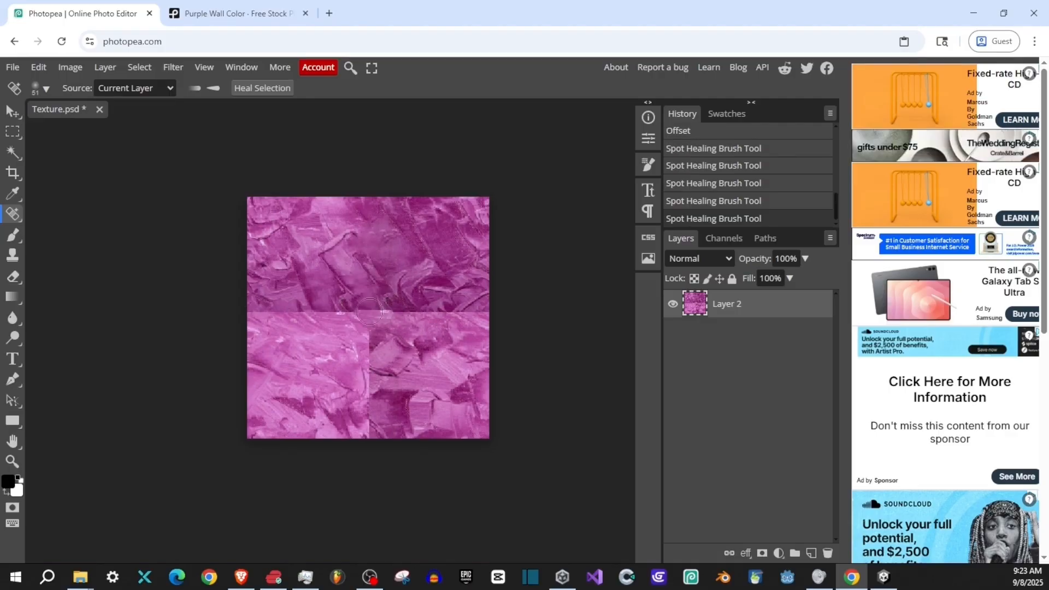
mouse_move(368, 295)
left_mouse_down()
mouse_move(379, 325)
mouse_move(399, 316)
left_mouse_up()
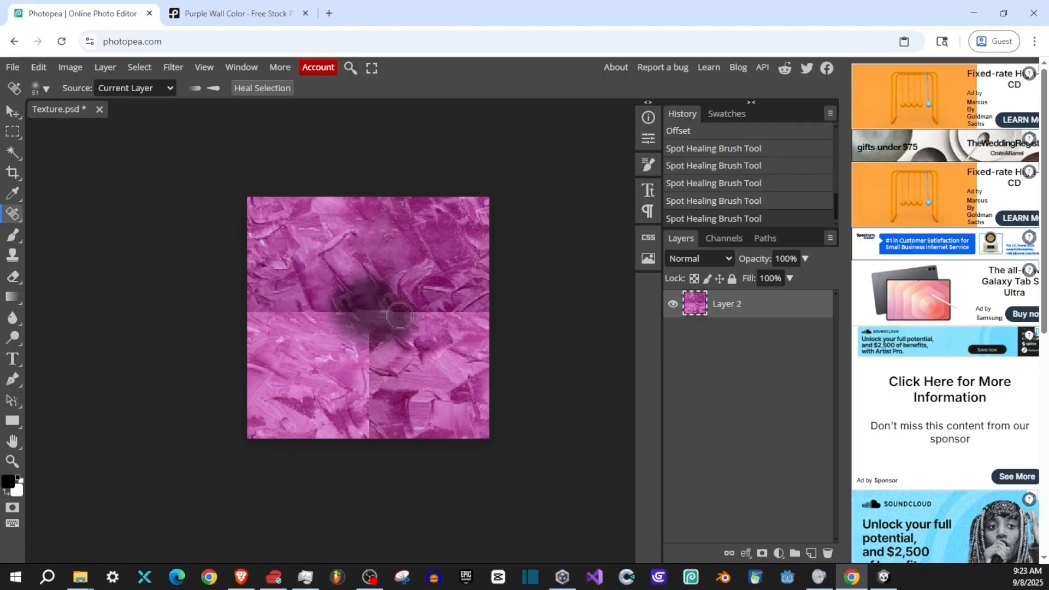
left_click_drag(363, 308, 307, 327)
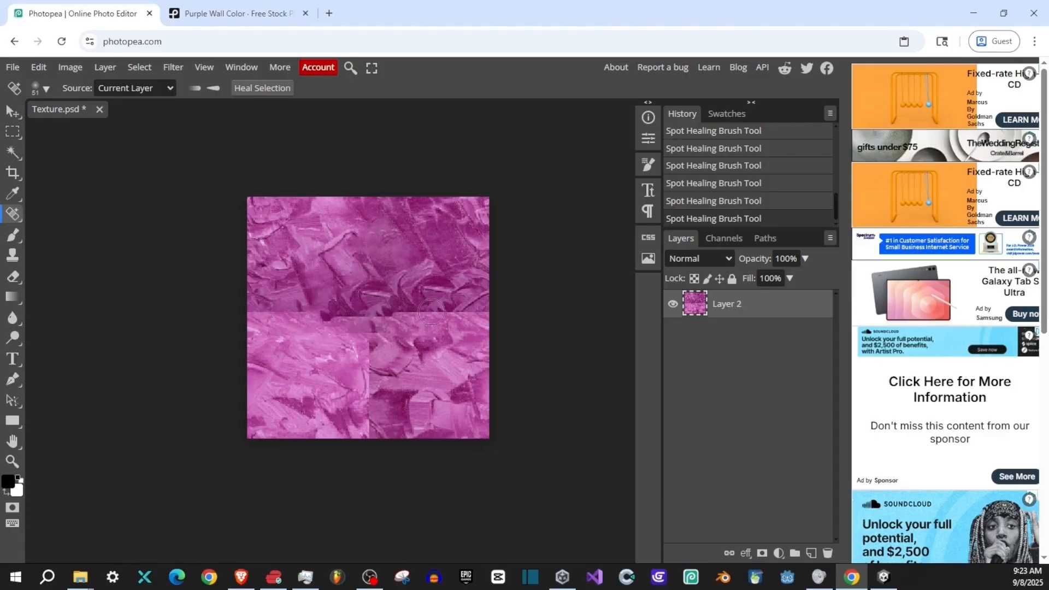
left_click_drag(393, 318, 498, 321)
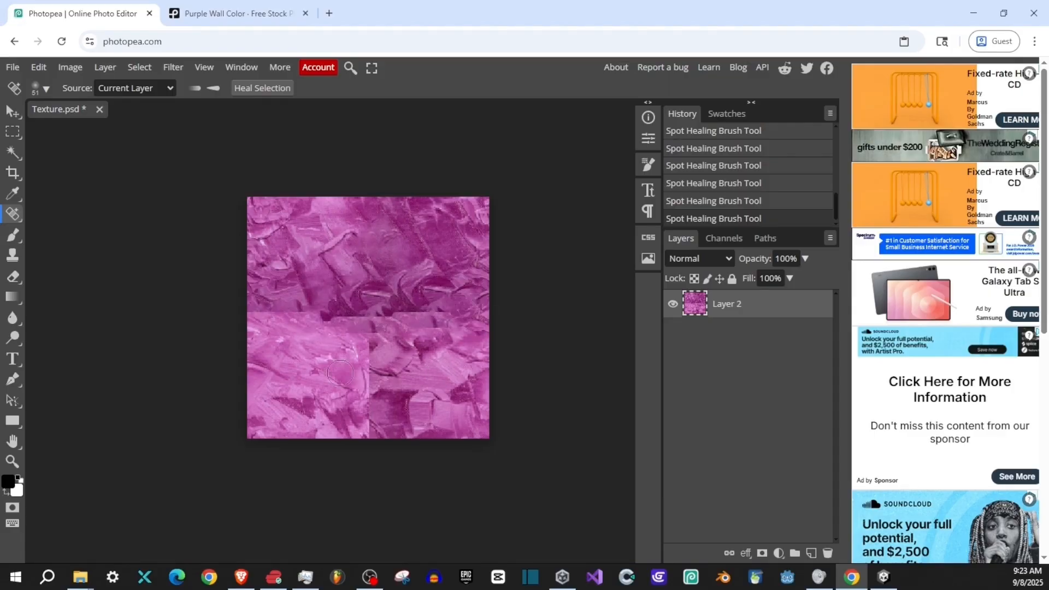
- Heal the lower half of the vertical seam and blend the texture on both sides of it
mouse_move(365, 318)
left_mouse_down()
mouse_move(370, 370)
mouse_move(360, 418)
left_mouse_up()
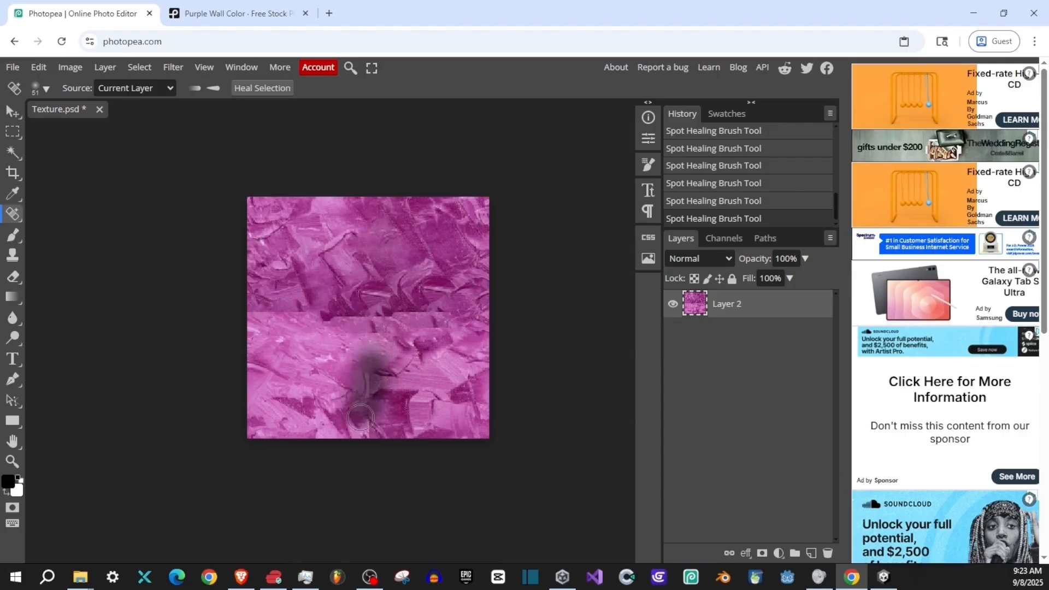
left_click(361, 423)
left_click_drag(343, 347, 333, 393)
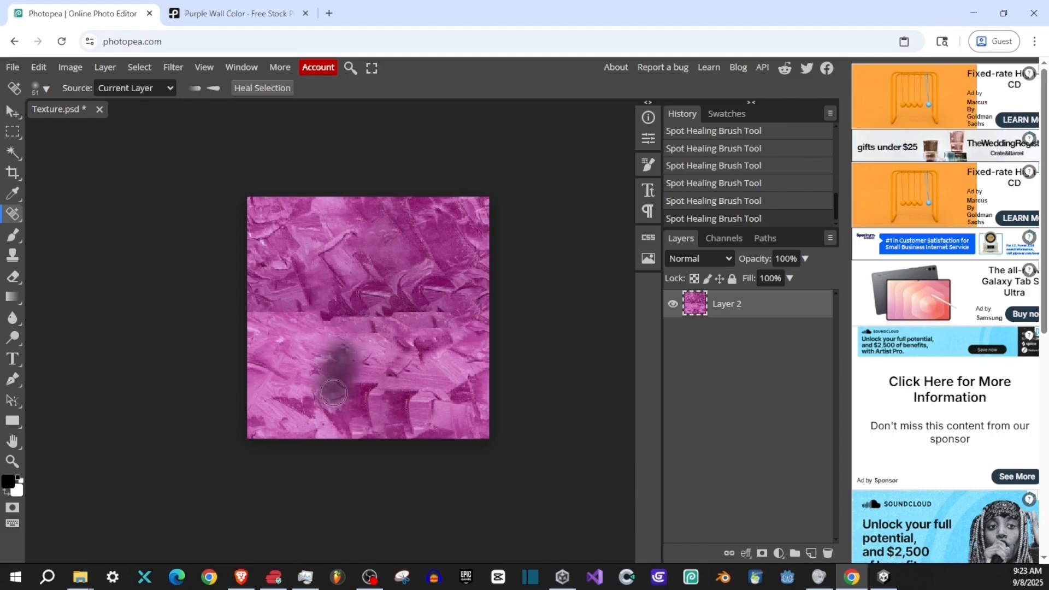
left_click_drag(393, 370, 395, 401)
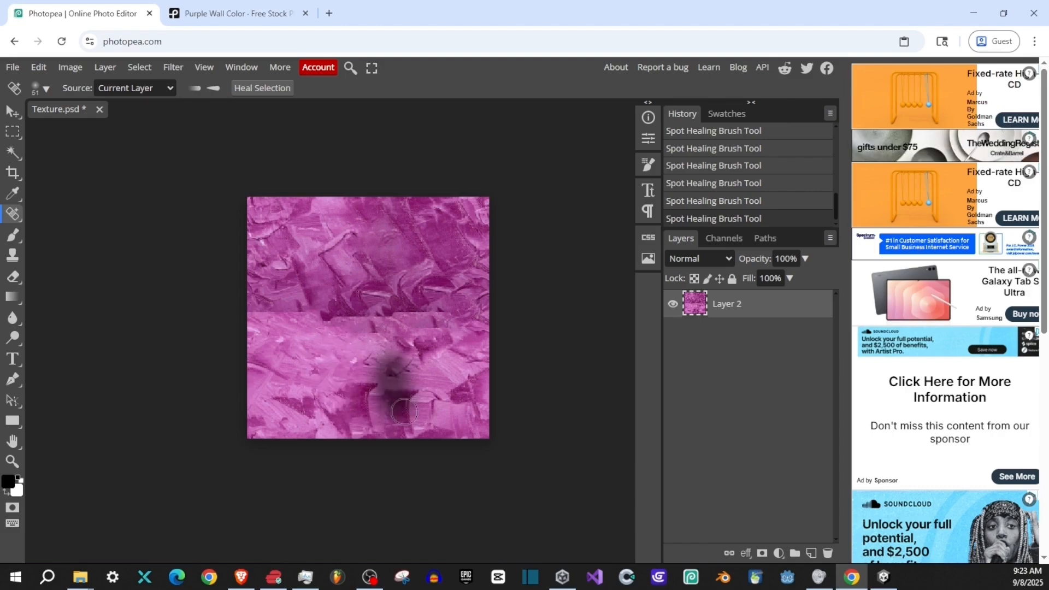
mouse_move(369, 330)
left_mouse_down()
mouse_move(344, 332)
mouse_move(408, 349)
left_mouse_up()
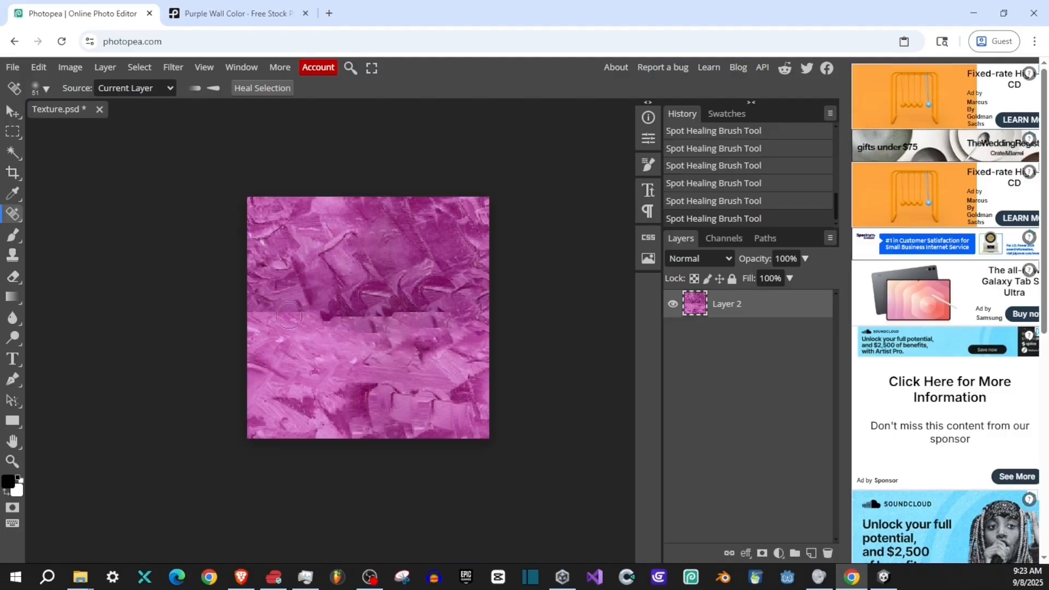
- Heal the remaining hard edge along the horizontal seam across the texture's middle
mouse_move(289, 316)
left_mouse_down()
mouse_move(252, 316)
mouse_move(425, 323)
left_mouse_up()
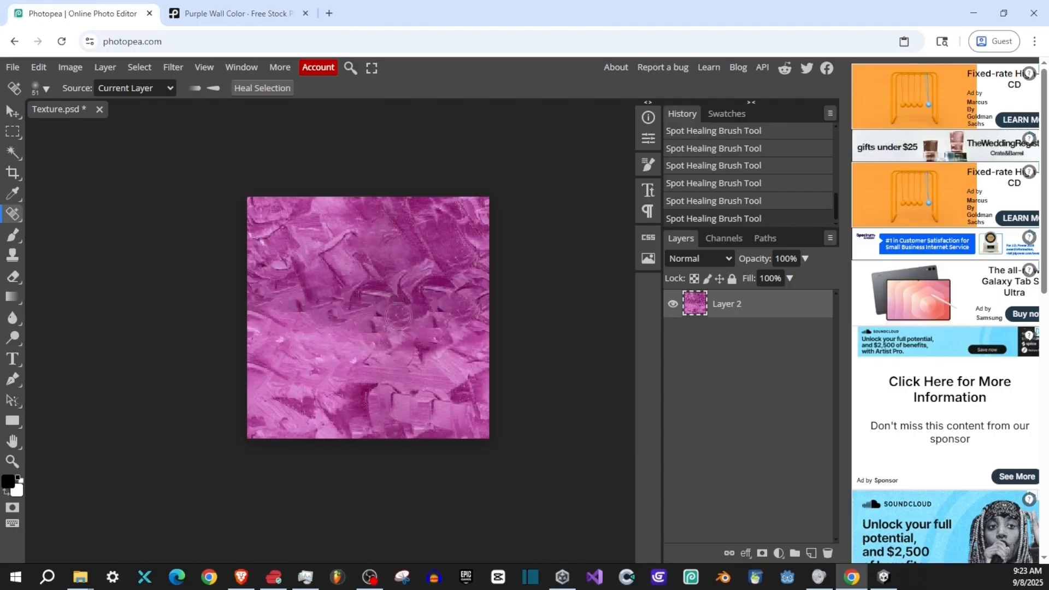
scroll(447, 328, "up", 5)
left_click_drag(265, 325, 295, 325)
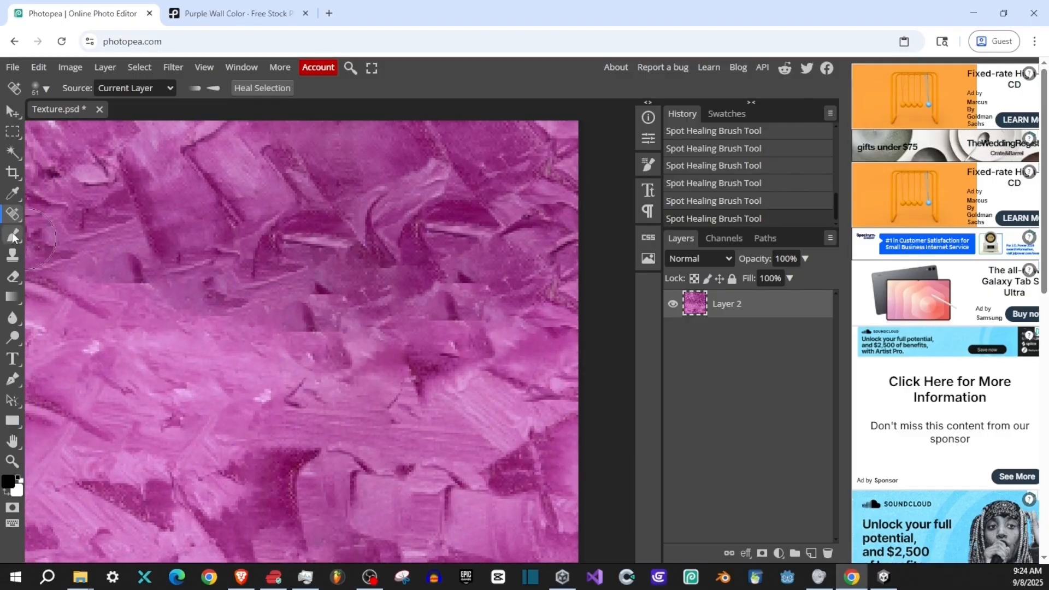
- Switch to the Clone tool and set its source to All Layers
left_click(14, 238)
left_click(12, 261)
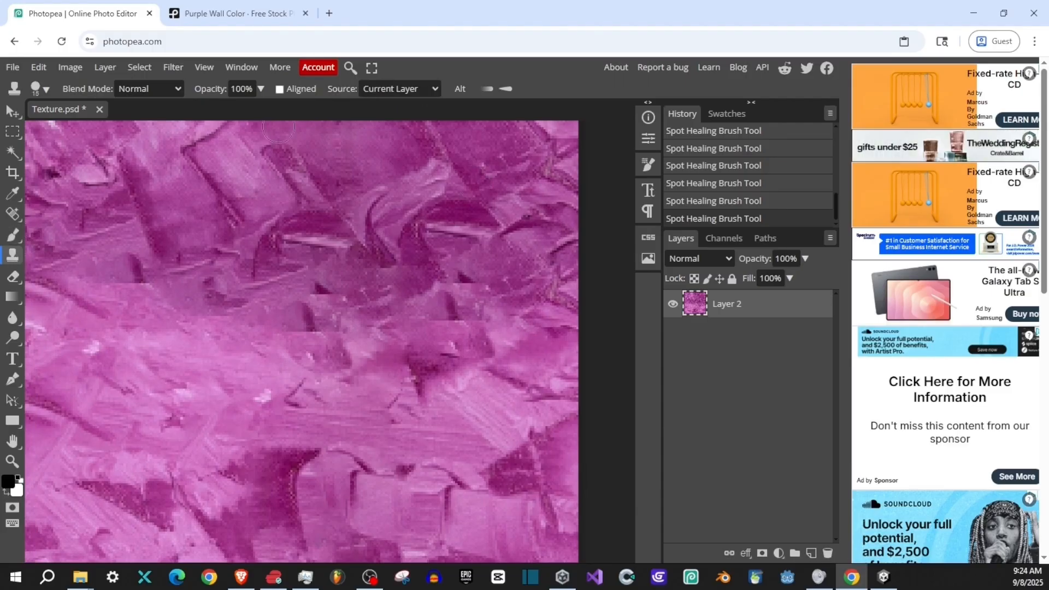
left_click(397, 91)
left_click(387, 140)
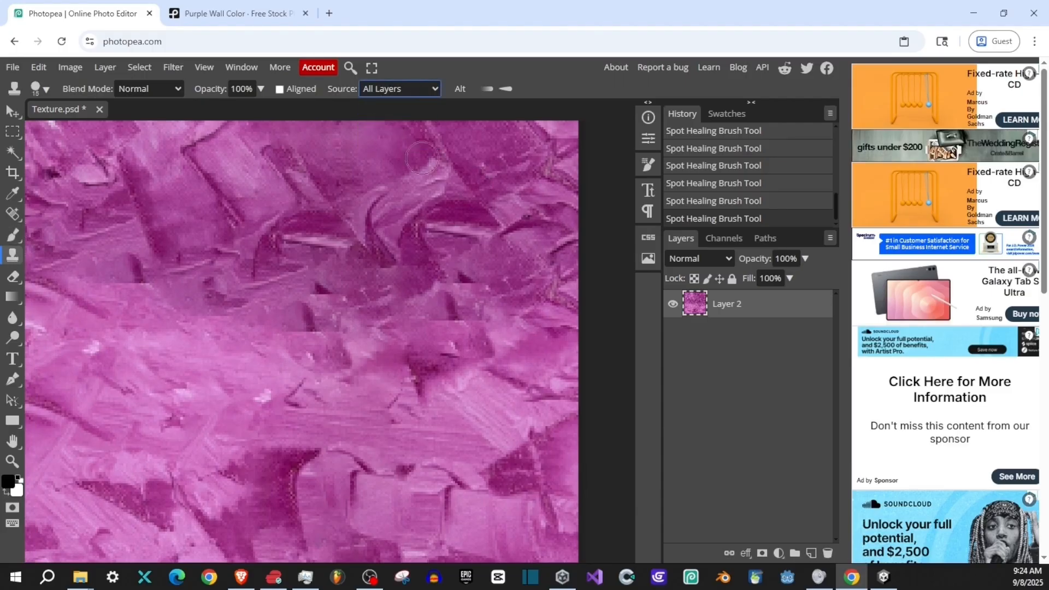
left_click(404, 89)
left_click(404, 89)
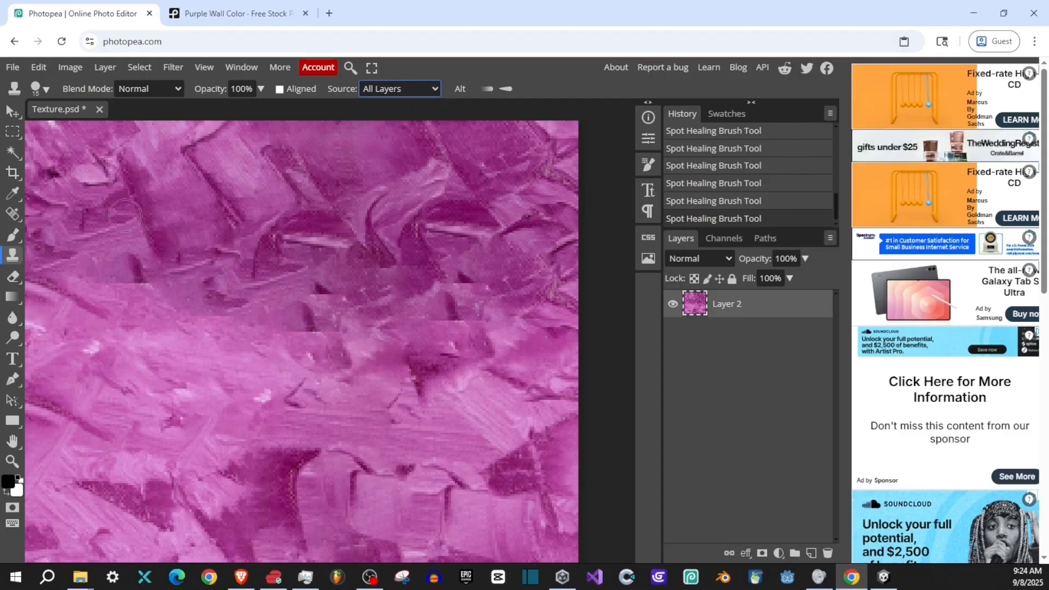
left_click(414, 87)
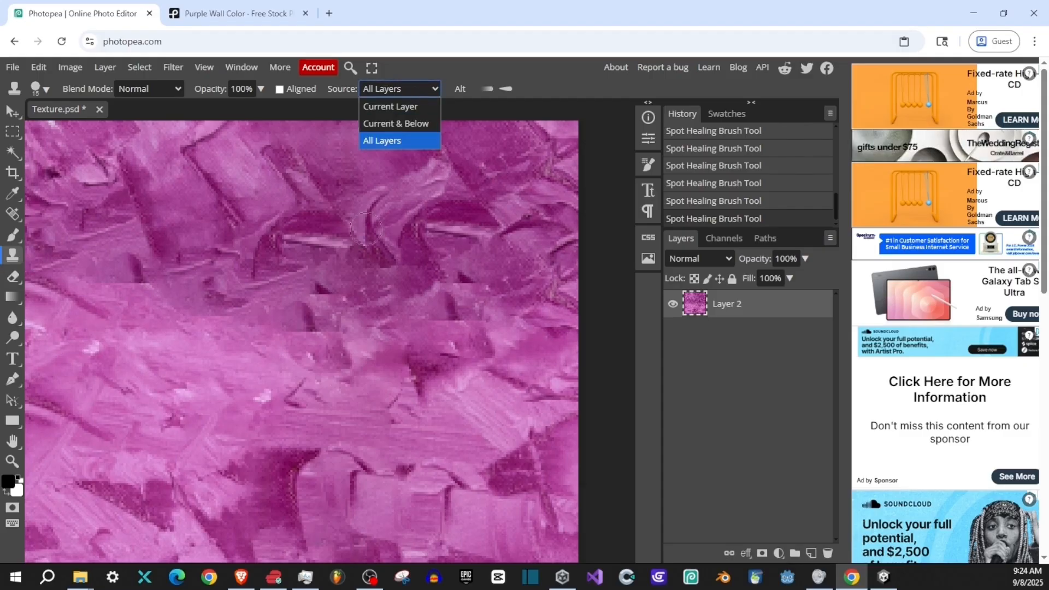
left_click(607, 148)
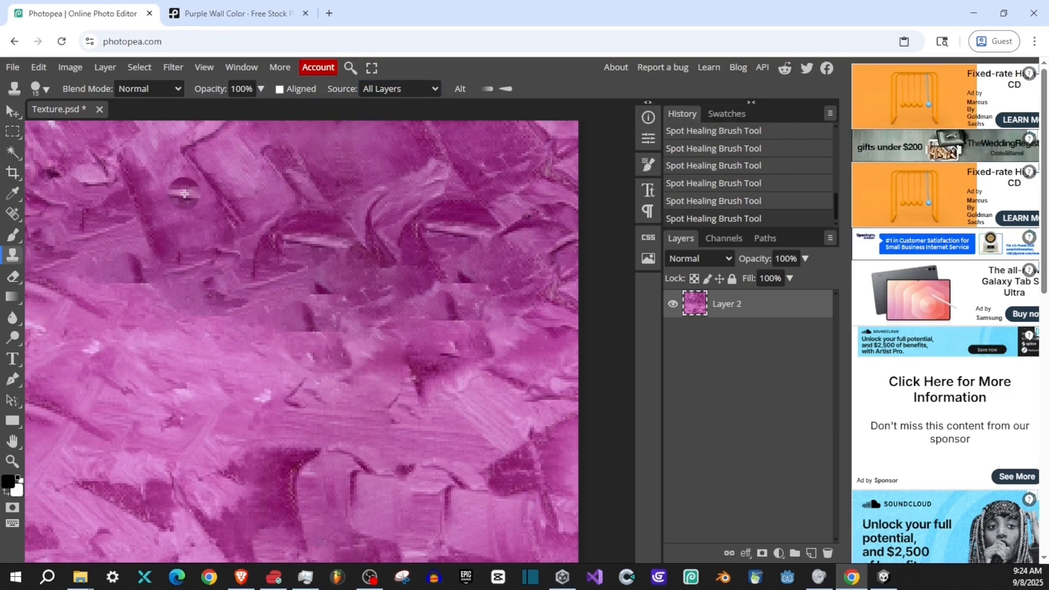
- Try a clone stroke just below the horizontal seam and undo it
mouse_move(152, 352)
left_mouse_down()
mouse_move(210, 357)
mouse_move(138, 351)
mouse_move(180, 347)
left_mouse_up()
key("ctrl+z")
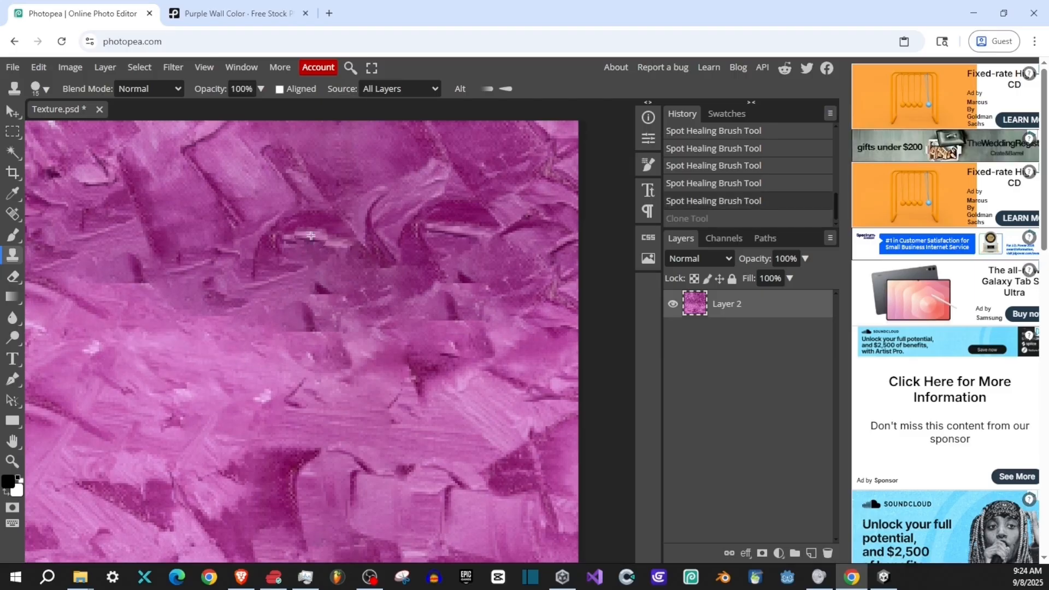
- Set the clone brush to 118 px with 0% hardness
left_click(42, 89)
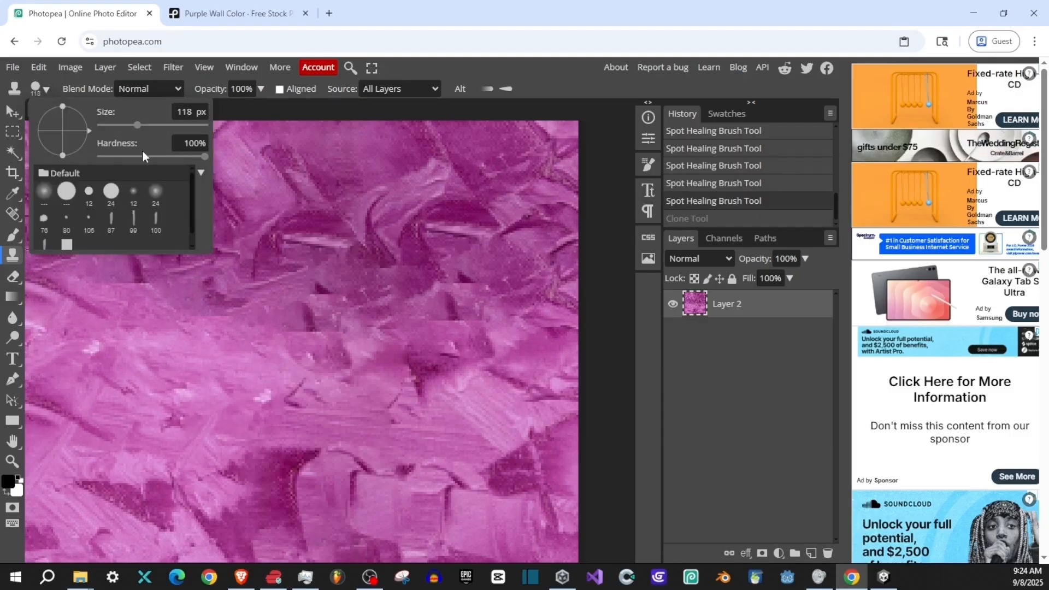
left_click_drag(143, 156, 63, 161)
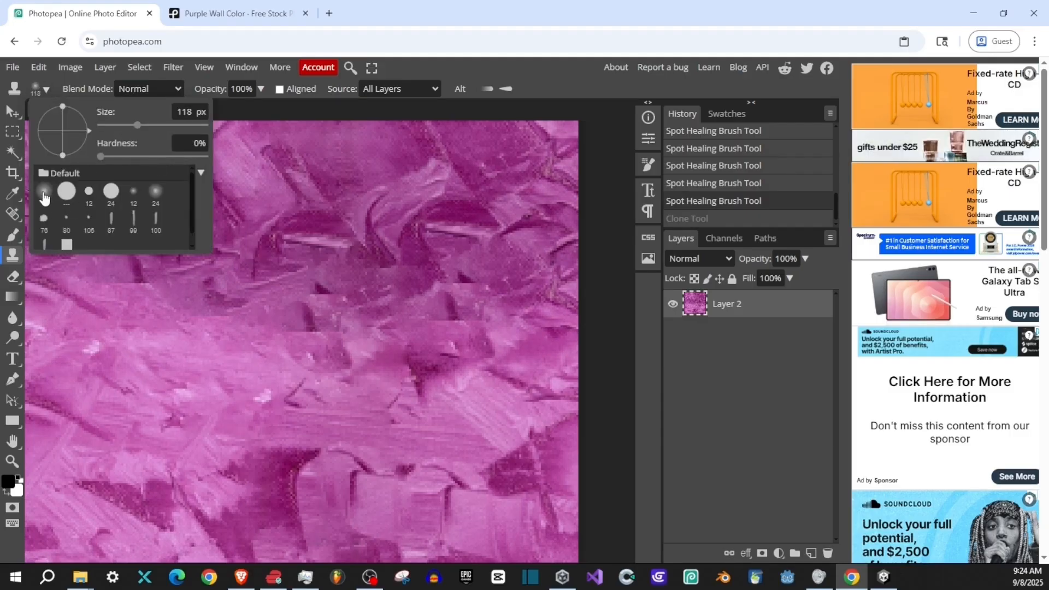
- Try cloning paint texture over the middle seam with a soft 56 px brush, and undo the strokes
left_click_drag(358, 343, 292, 339)
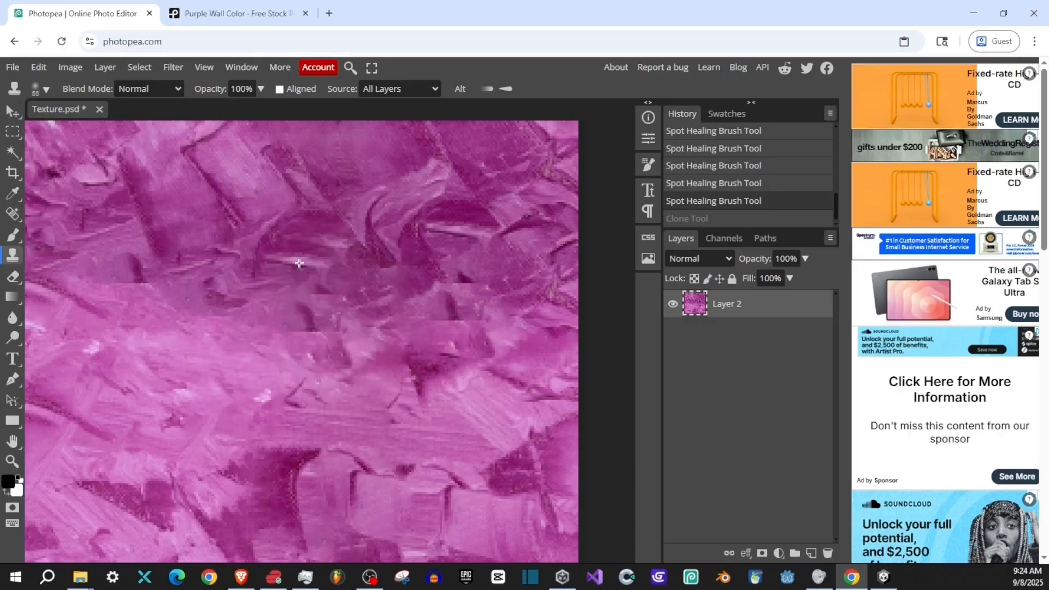
left_click_drag(315, 230, 319, 508)
left_click(321, 219, "alt")
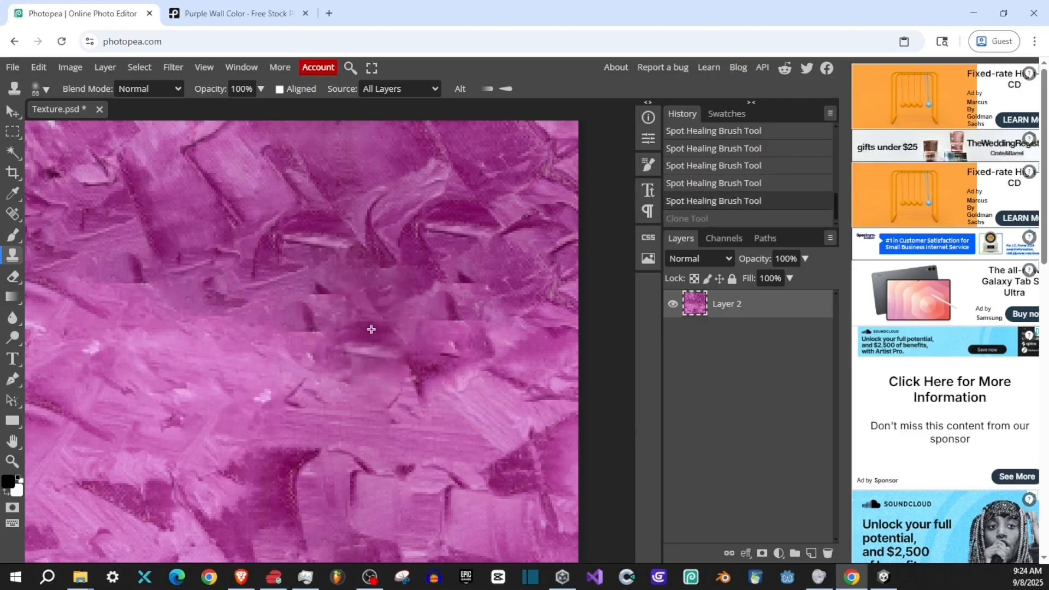
right_click(265, 308)
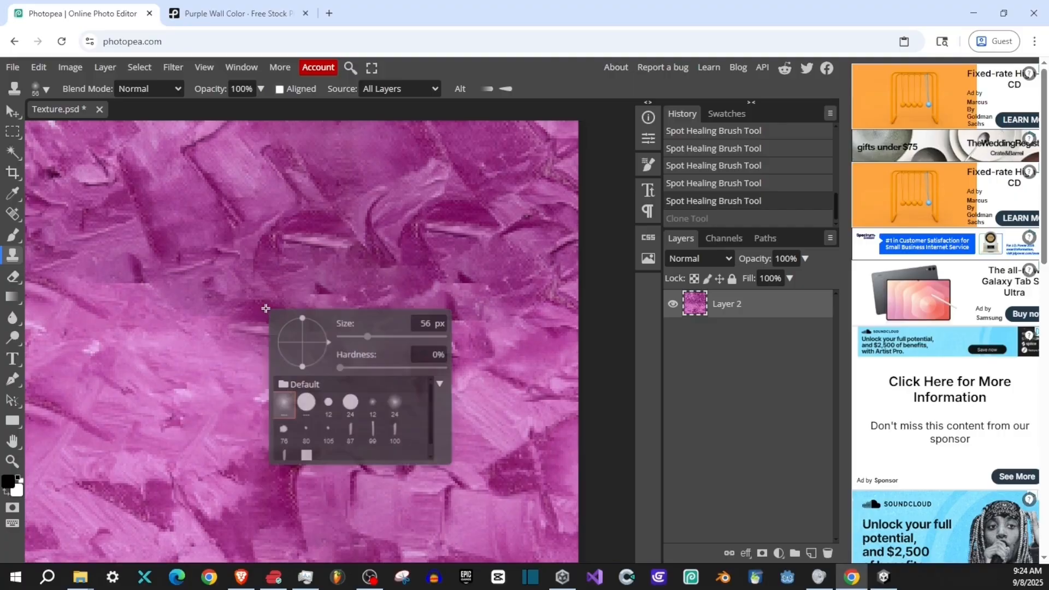
left_click(41, 89)
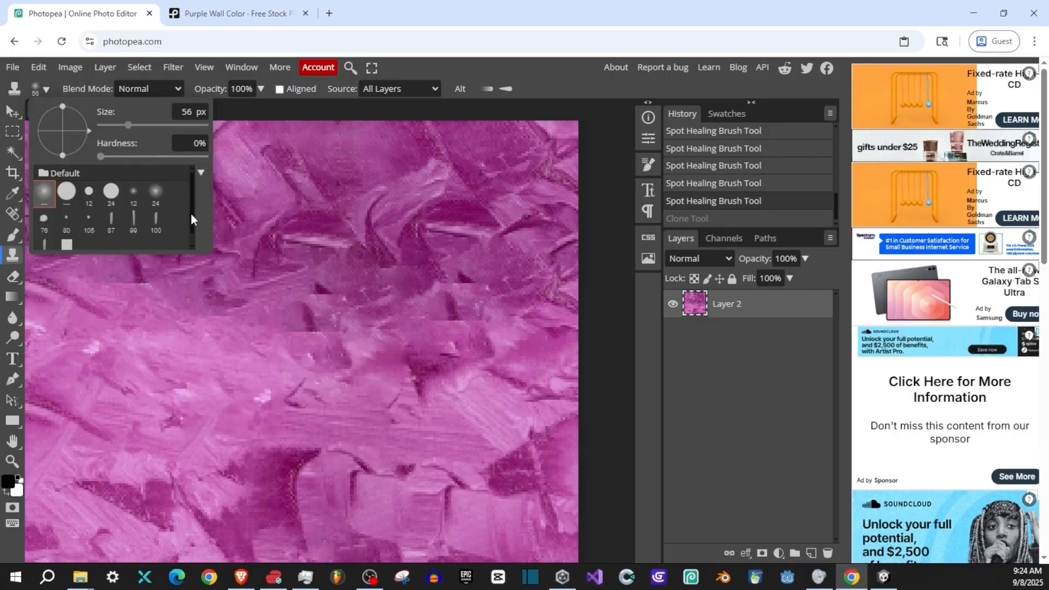
left_click(534, 47)
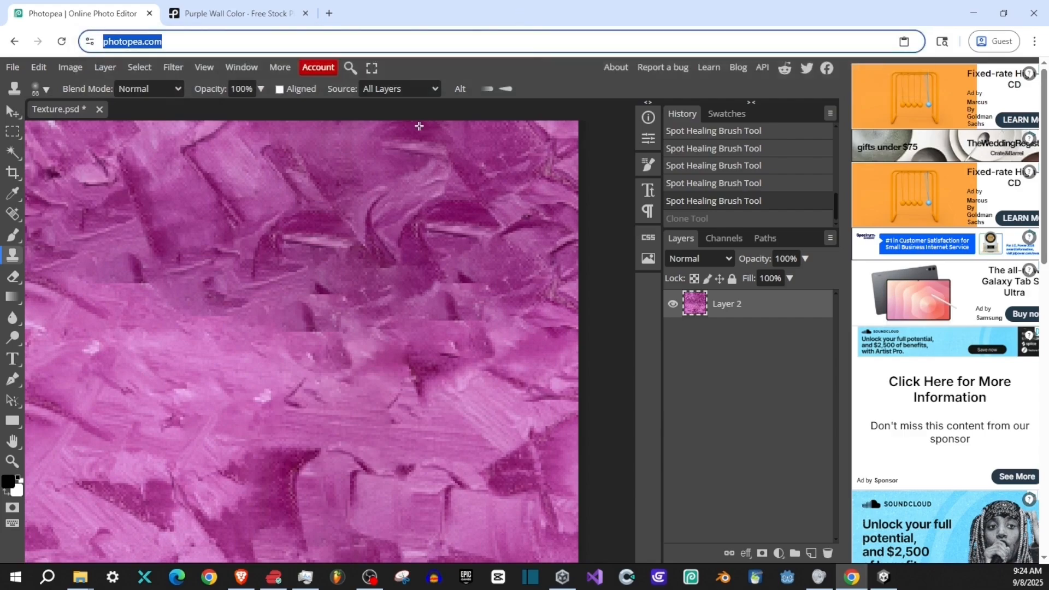
left_click(303, 326, "alt")
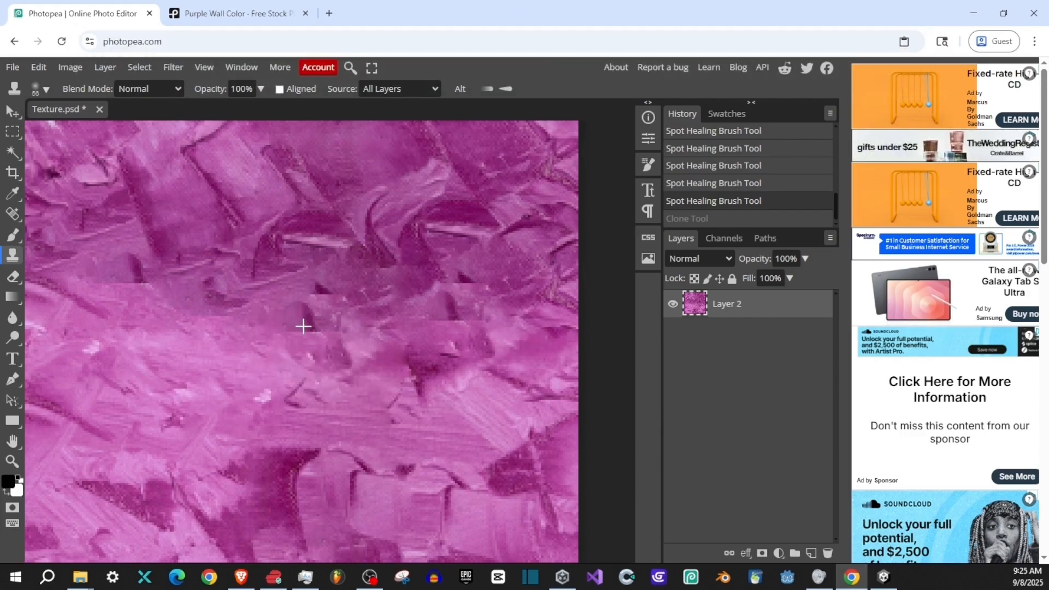
right_click(346, 365)
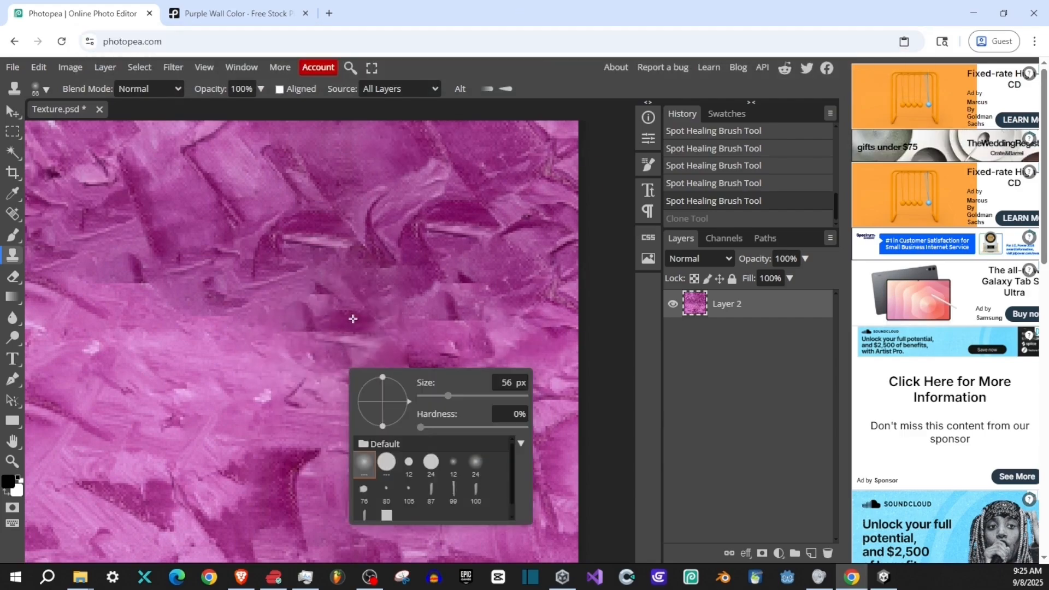
mouse_move(299, 310)
left_mouse_down()
mouse_move(225, 305)
mouse_move(257, 307)
mouse_move(269, 173)
mouse_move(286, 257)
mouse_move(284, 470)
mouse_move(293, 206)
mouse_move(344, 236)
mouse_move(380, 177)
mouse_move(351, 403)
mouse_move(355, 155)
mouse_move(235, 166)
mouse_move(277, 178)
left_mouse_up()
left_click_drag(275, 122, 290, 182)
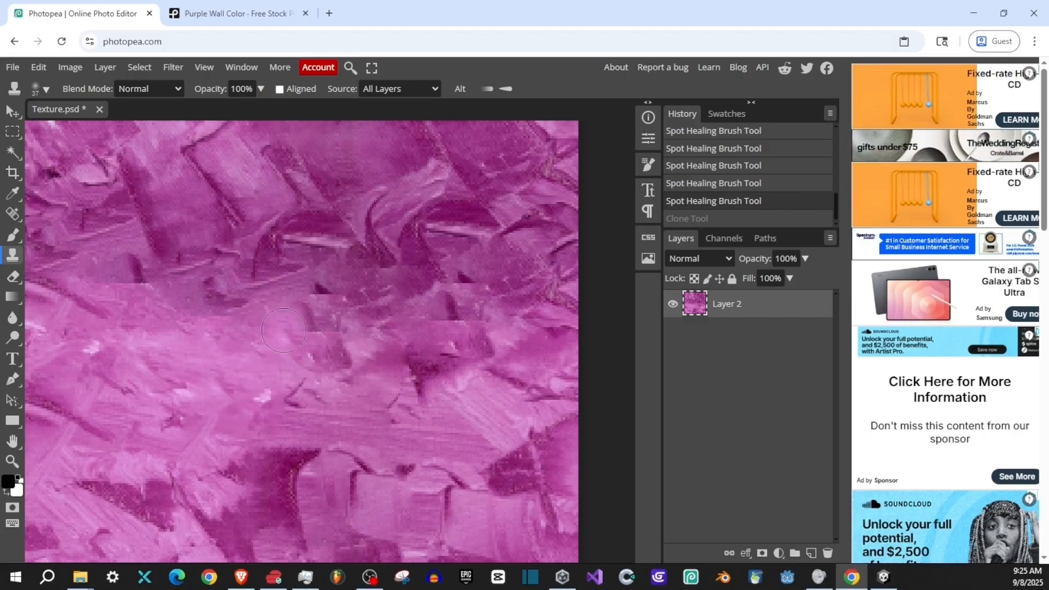
- Clone surrounding paint texture over the horizontal seam through the middle and right-hand part of the texture
mouse_move(399, 331)
left_mouse_down()
mouse_move(472, 329)
mouse_move(317, 336)
mouse_move(300, 289)
mouse_move(391, 296)
mouse_move(303, 363)
mouse_move(264, 340)
mouse_move(383, 294)
mouse_move(312, 319)
mouse_move(442, 282)
mouse_move(489, 288)
left_mouse_up()
left_click(271, 336, "alt")
left_click(302, 314, "alt")
left_click_drag(353, 278, 346, 290)
left_click(346, 291, "alt")
mouse_move(426, 247)
left_mouse_down()
mouse_move(405, 316)
mouse_move(442, 345)
mouse_move(410, 410)
mouse_move(415, 465)
left_mouse_up()
left_click(353, 213, "alt")
scroll(426, 481, "down", 3)
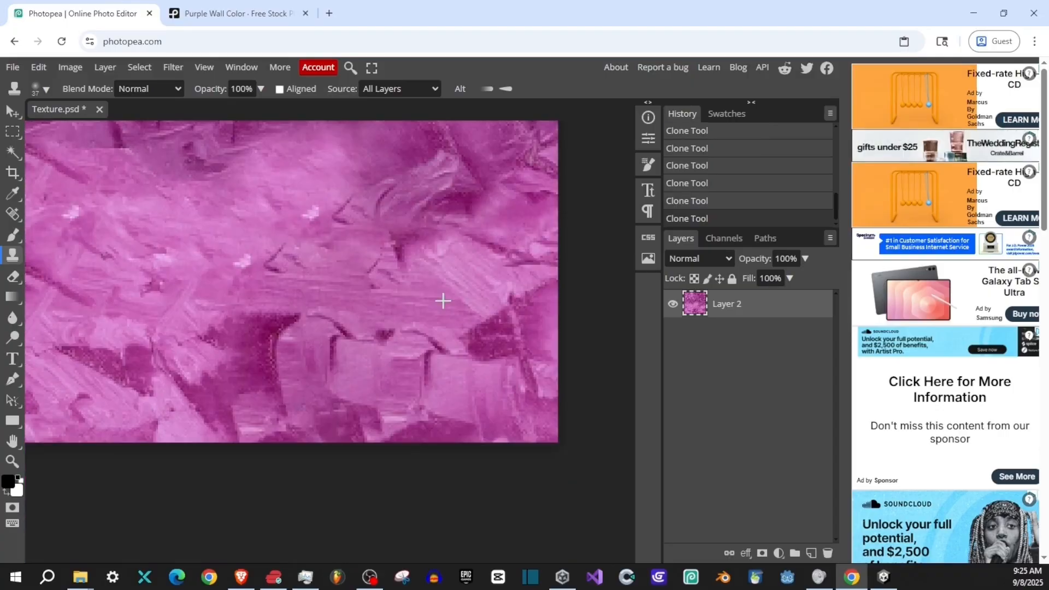
- Clone darker paint texture over the remaining hard edge in the left half of the horizontal seam
left_click_drag(130, 141, 267, 281)
left_click(311, 245, "alt")
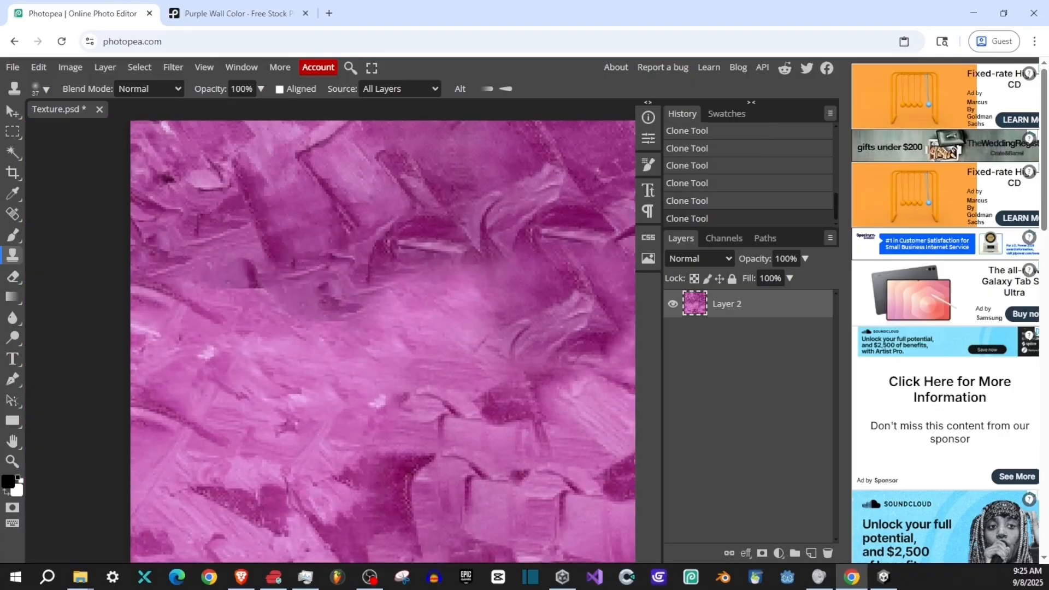
left_click_drag(320, 322, 339, 331)
left_click(253, 280)
left_click(307, 304, "alt")
left_click_drag(239, 309, 219, 308)
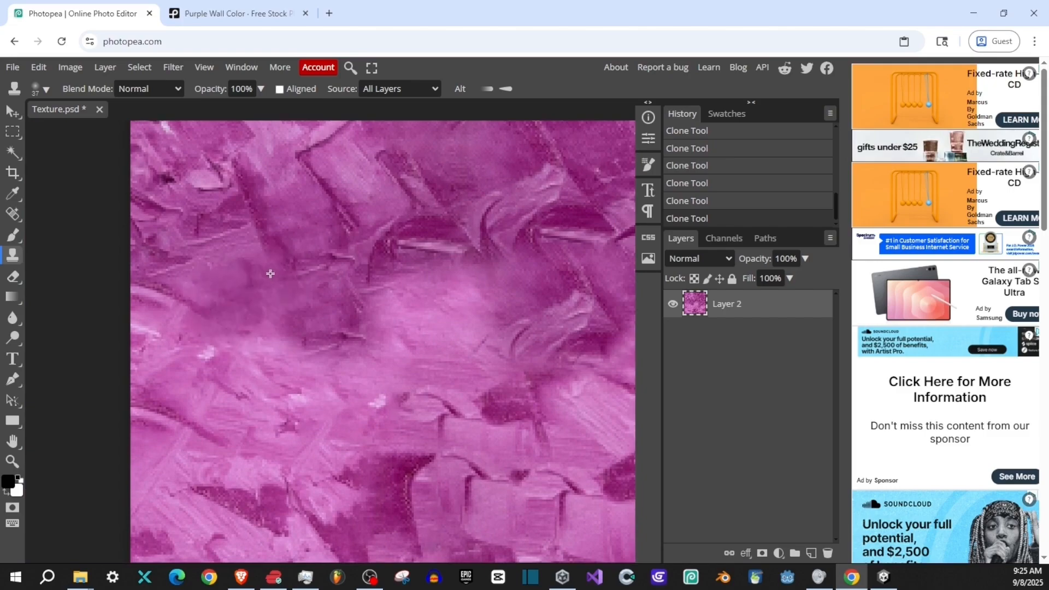
scroll(262, 377, "down", 5)
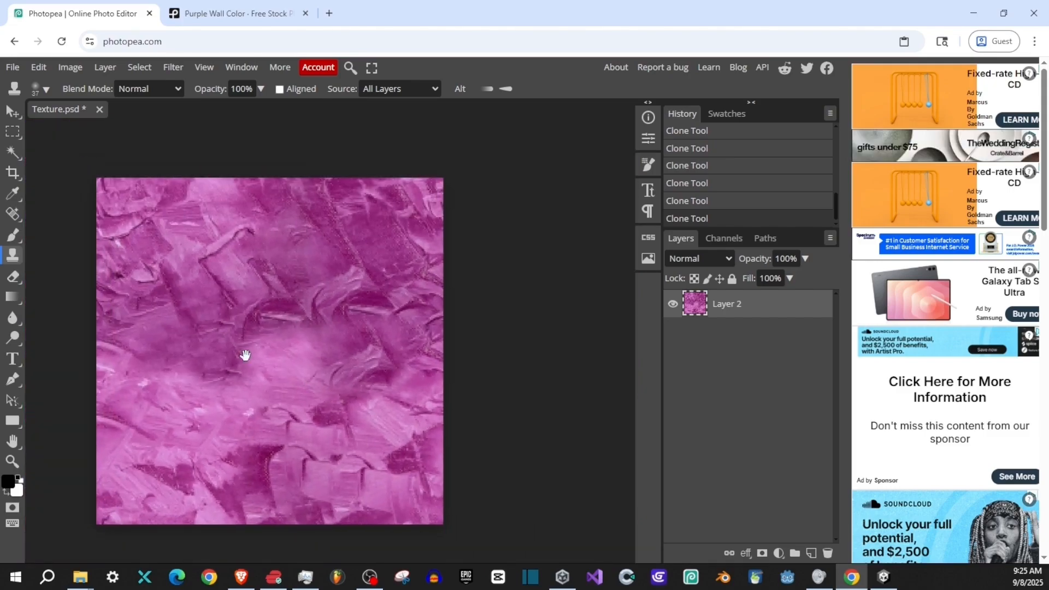
- Enlarge the clone brush and blend the light and dark paint areas across the middle of the texture
left_click(302, 340, "alt")
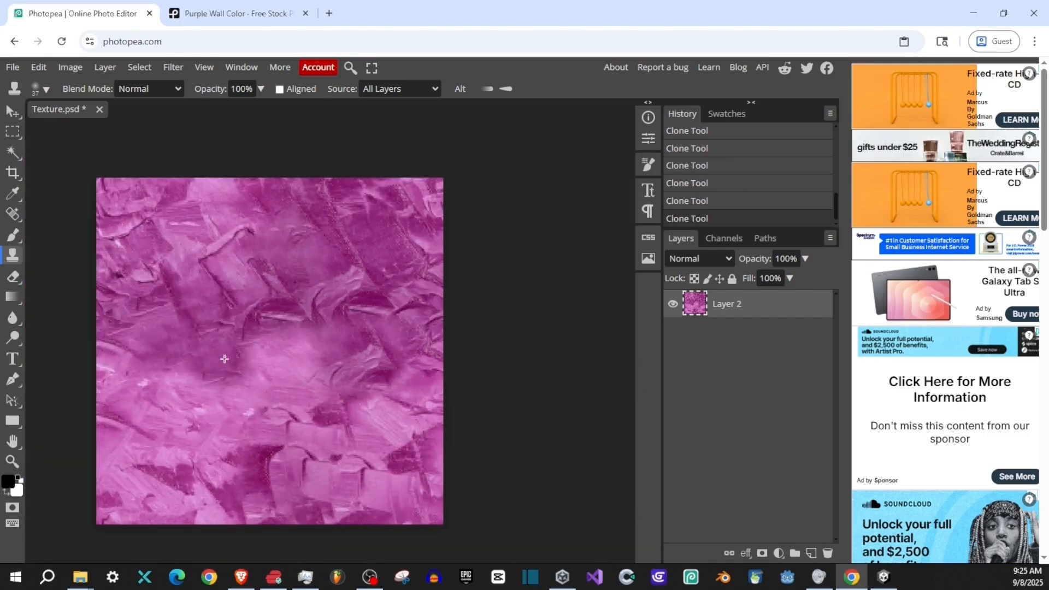
key("bracketright")
key("bracketright")
left_click(220, 291, "alt")
mouse_move(151, 344)
left_mouse_down()
mouse_move(171, 348)
mouse_move(172, 363)
left_mouse_up()
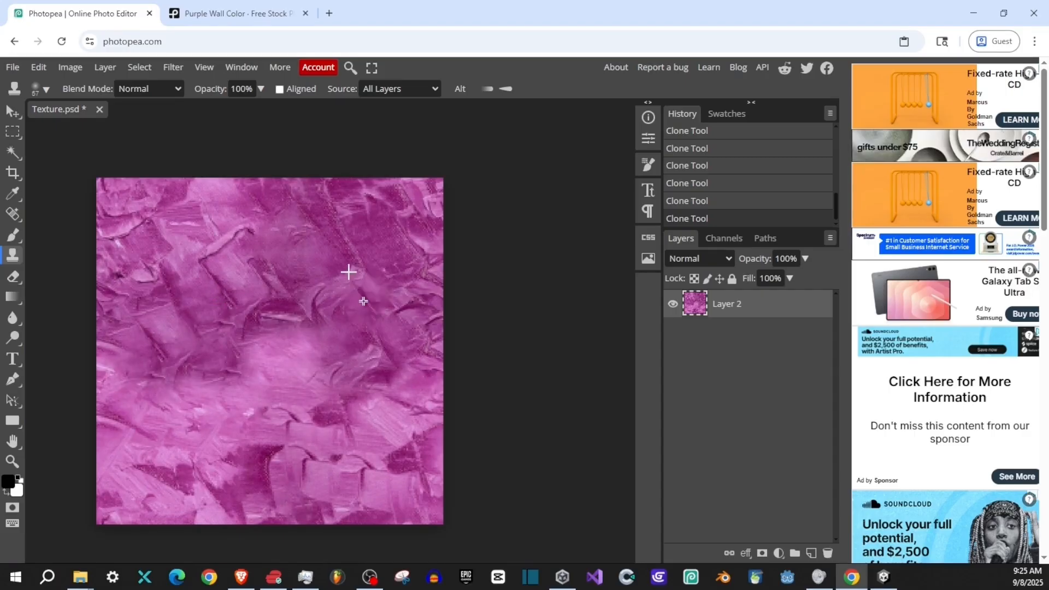
left_click(365, 246, "alt")
mouse_move(288, 370)
left_mouse_down()
mouse_move(245, 368)
mouse_move(308, 387)
mouse_move(296, 406)
left_mouse_up()
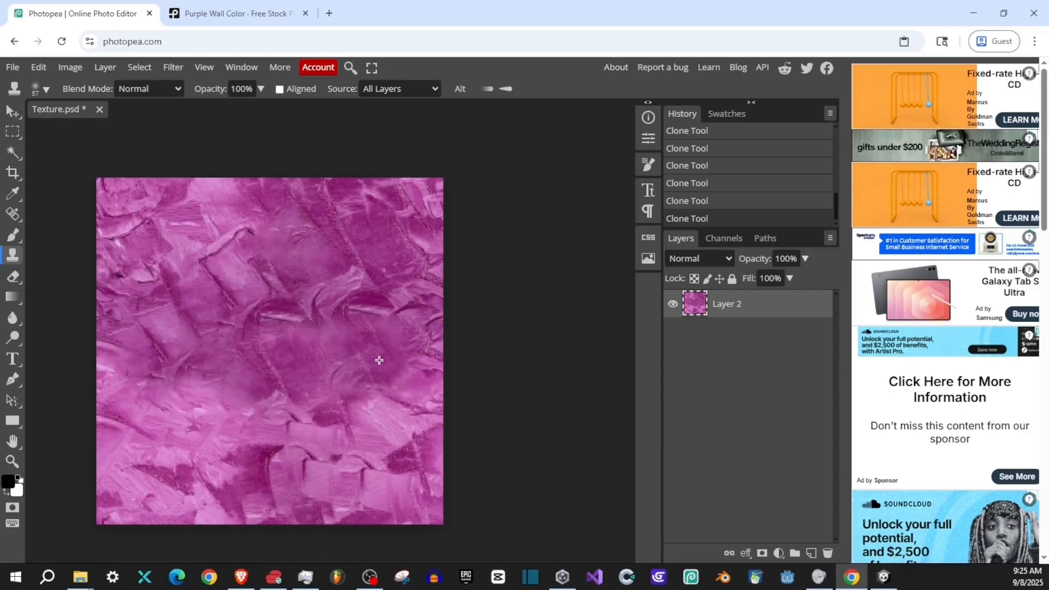
left_click_drag(340, 344, 331, 333)
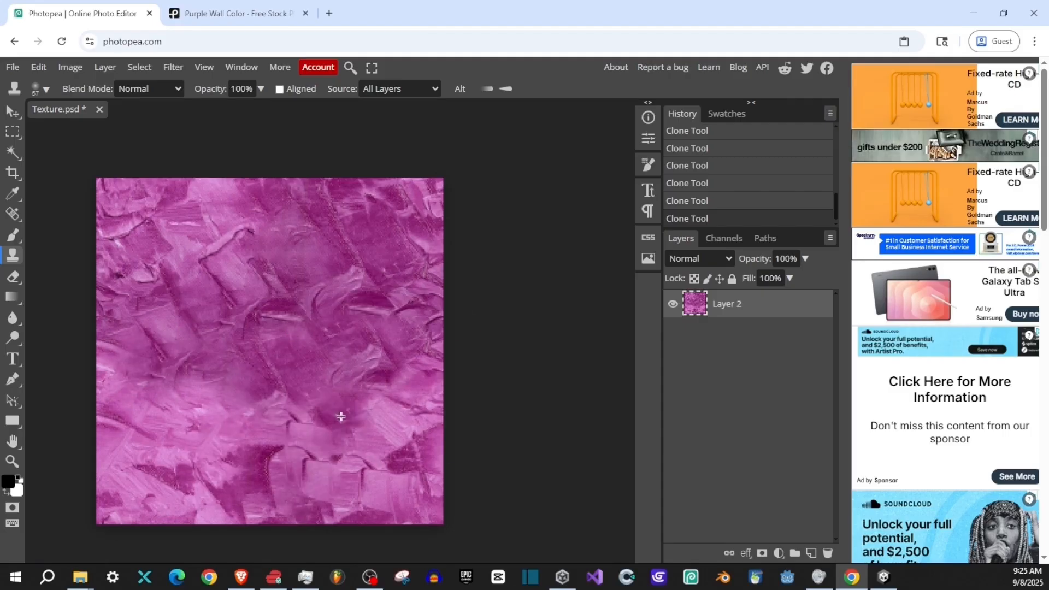
- Offset the layer -116 px horizontally and 27 px vertically with the undefined area wrapped around
left_click(173, 66)
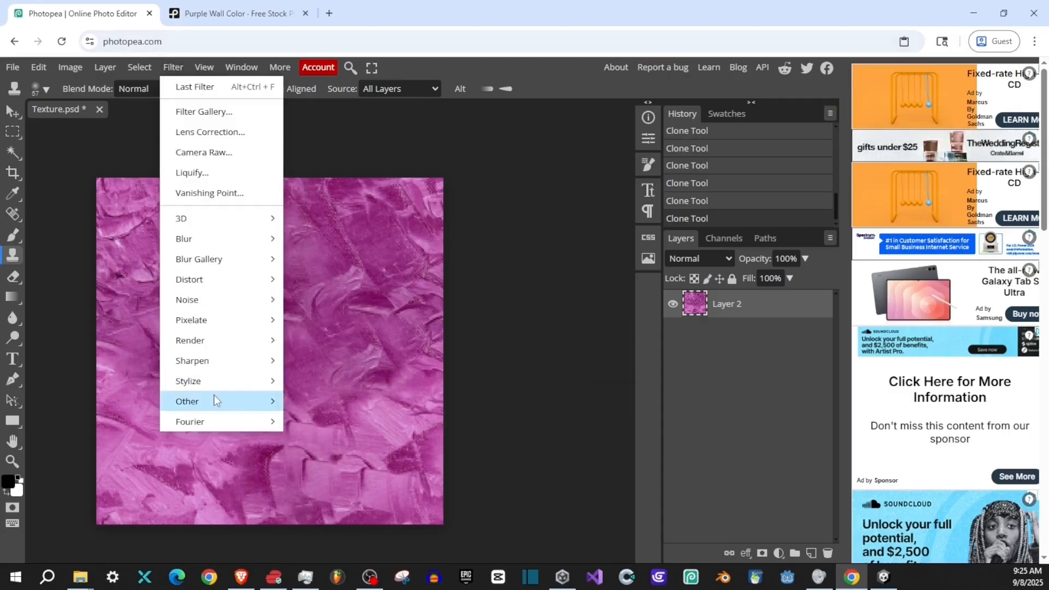
mouse_move(216, 400)
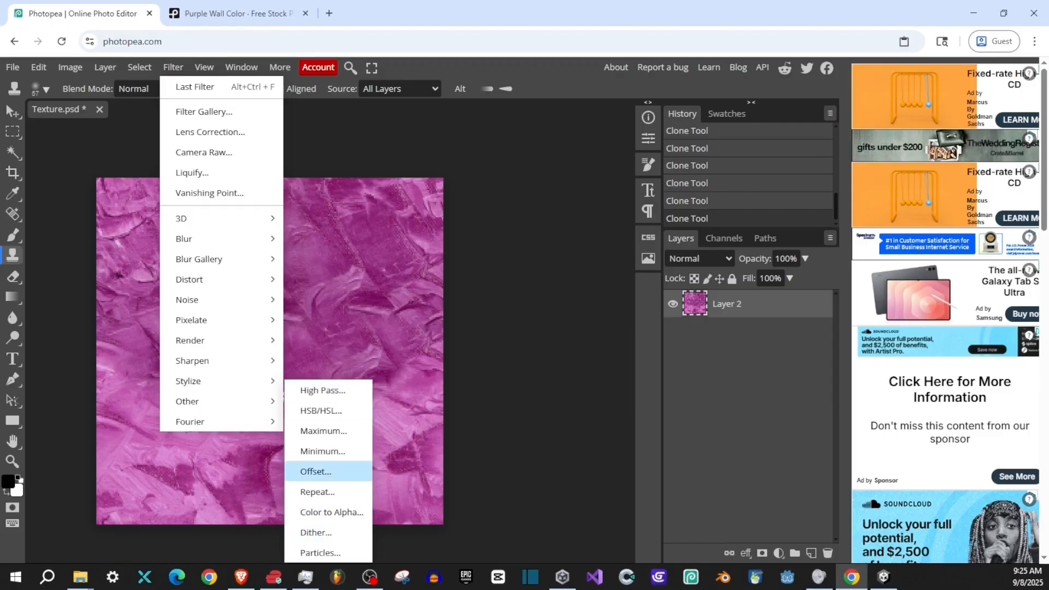
left_click(315, 471)
left_click_drag(663, 223, 643, 227)
left_click_drag(675, 269, 641, 275)
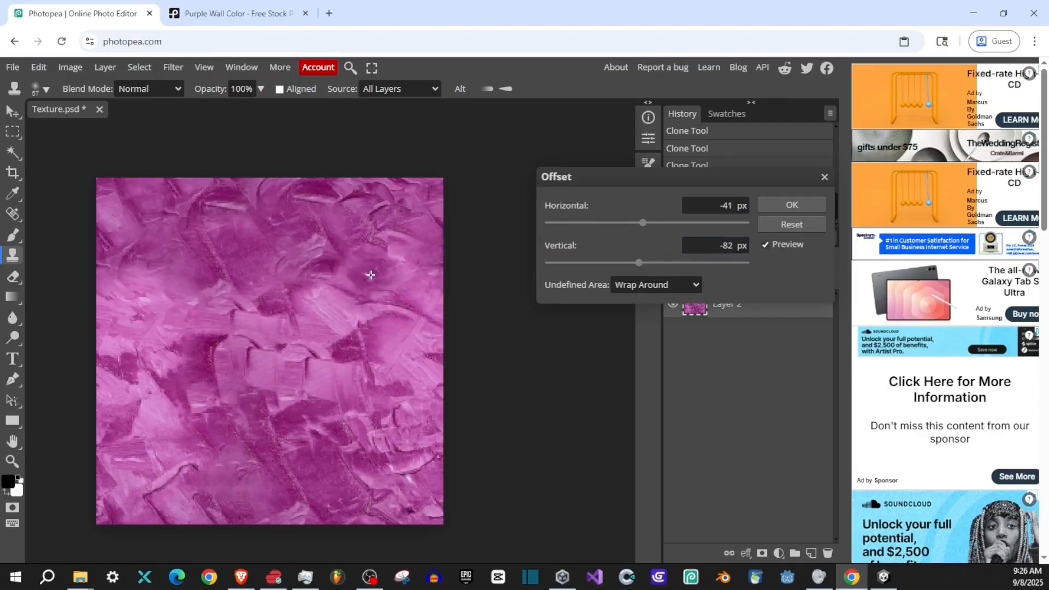
left_click_drag(642, 224, 632, 226)
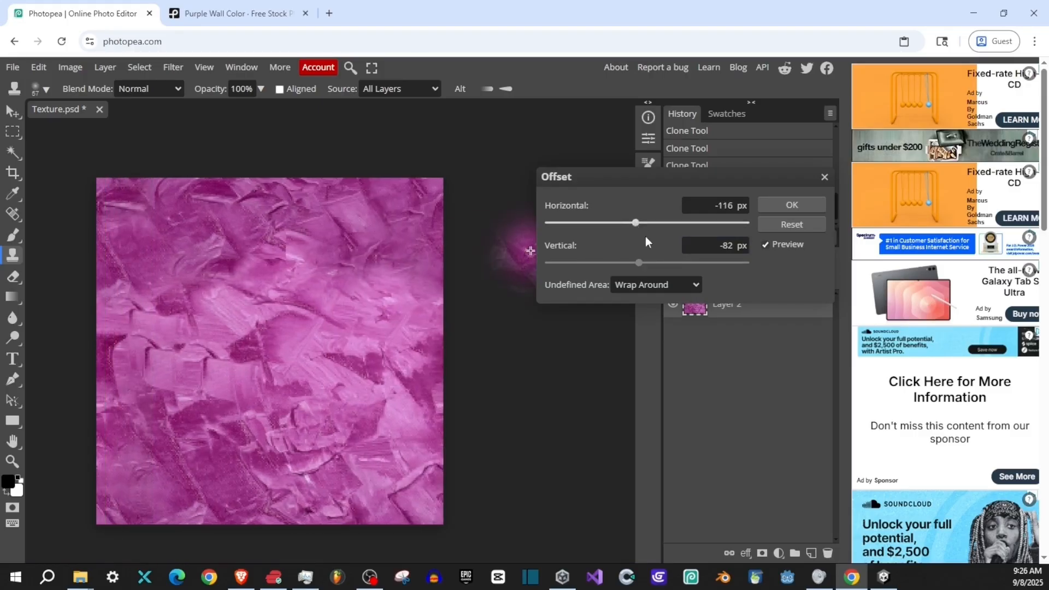
left_click_drag(642, 264, 649, 268)
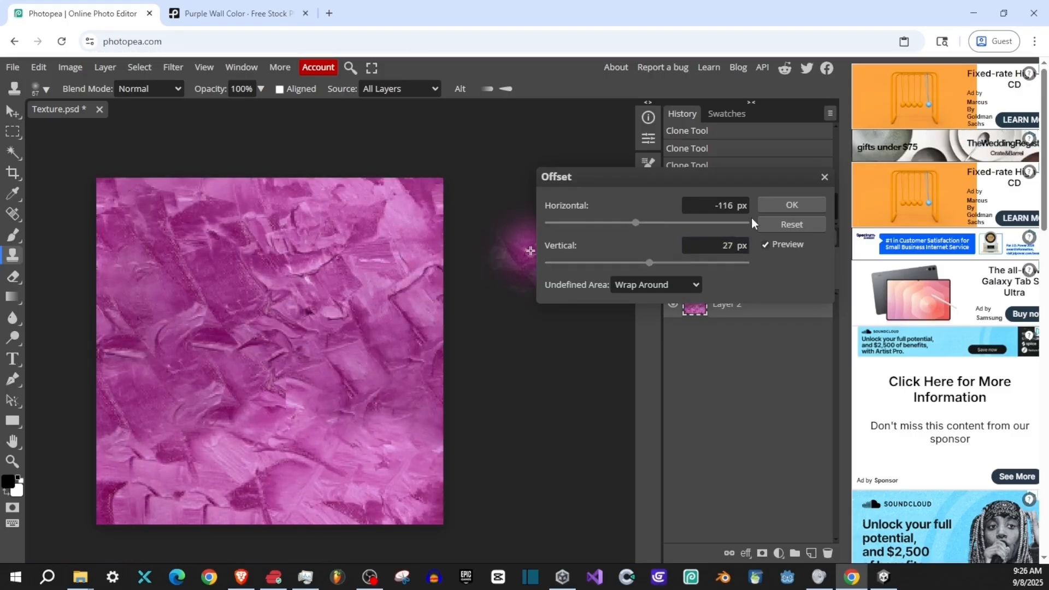
left_click(780, 202)
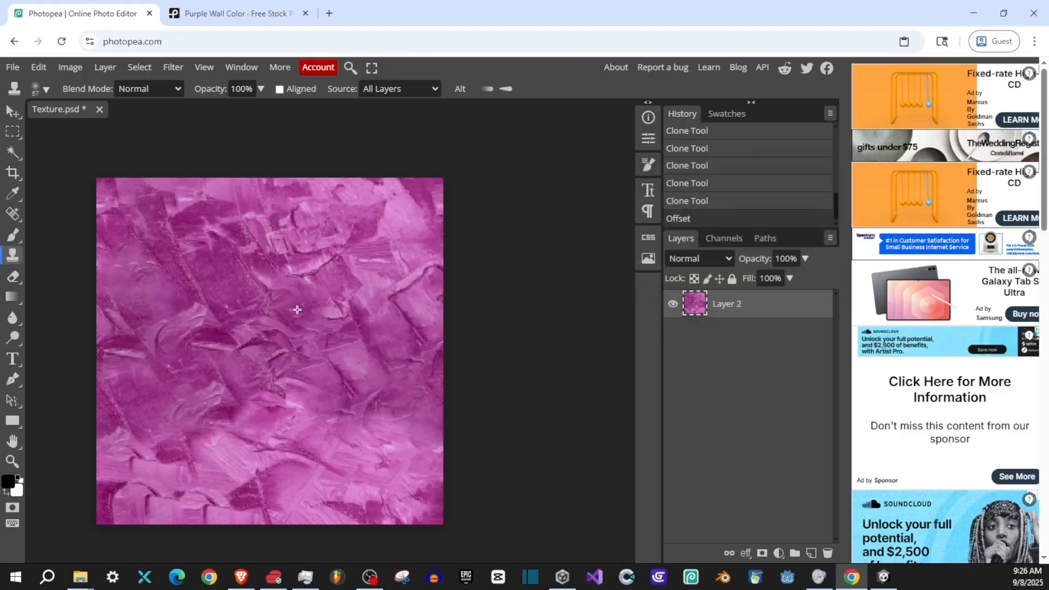
- Heal the leftover seam marks in the lower middle with the Spot Healing Brush, enlarging it to 83 px
left_click(14, 216)
mouse_move(282, 385)
left_mouse_down()
mouse_move(286, 407)
mouse_move(284, 371)
left_mouse_up()
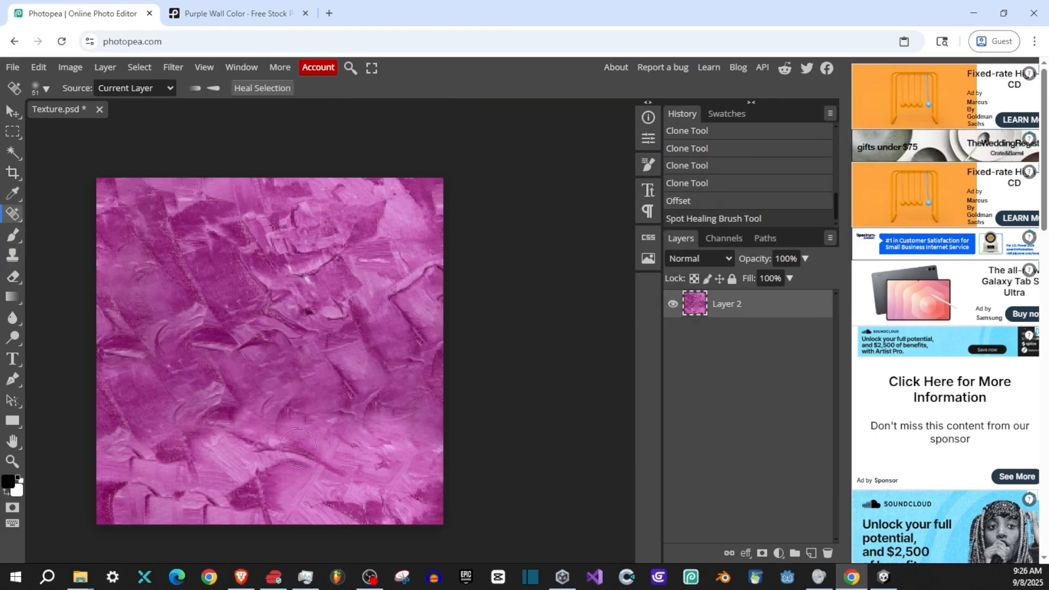
key("bracketright")
key("bracketright")
key("bracketright")
key("bracketright")
key("bracketright")
left_click(236, 452)
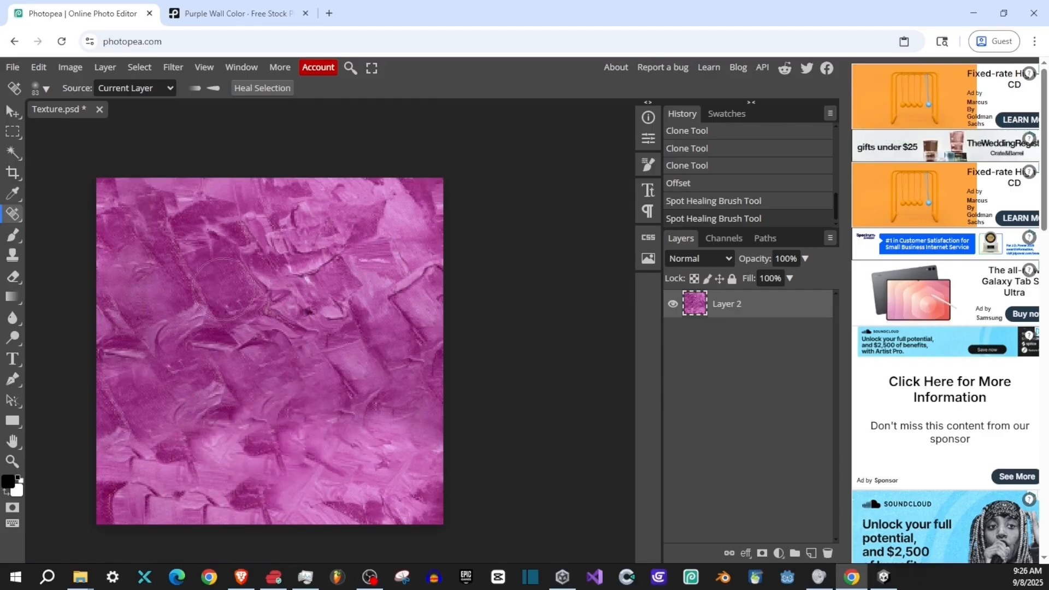
- Offset the layer again by -299 px horizontally and -75 px vertically, with the undefined area wrapped around
left_click(176, 67)
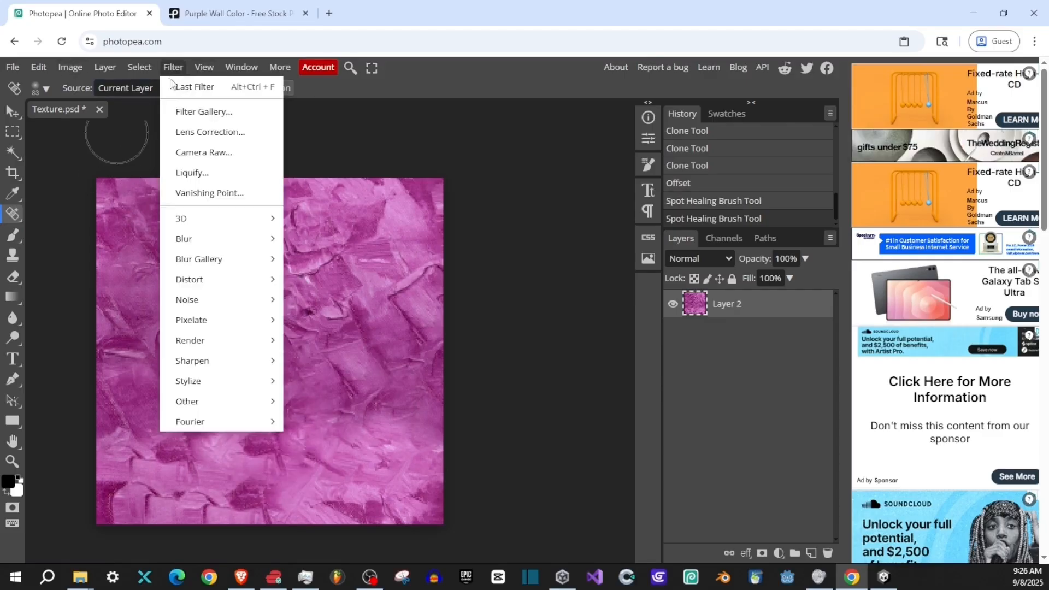
mouse_move(216, 411)
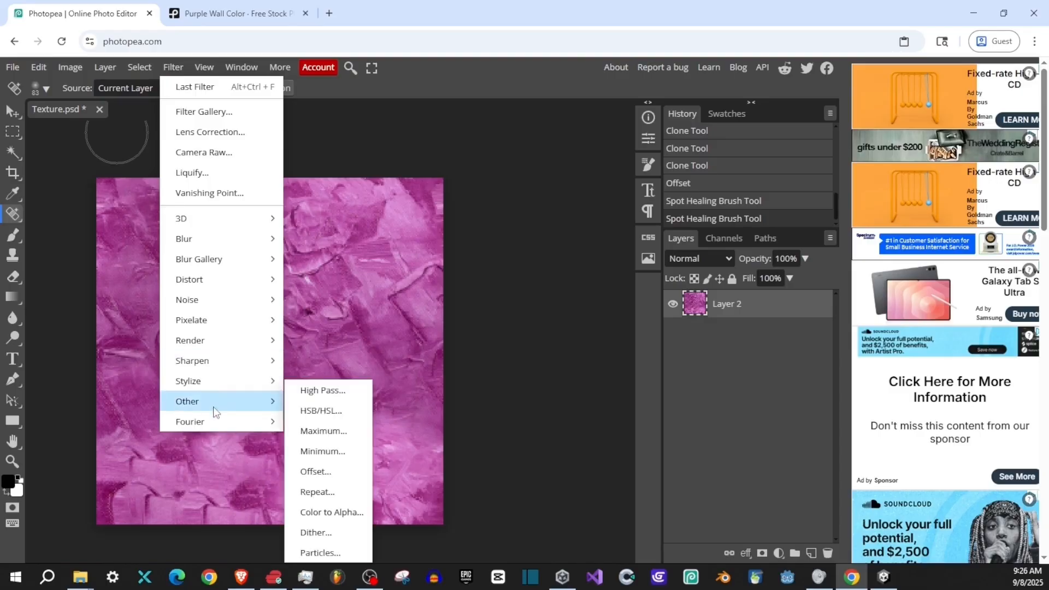
left_click(312, 471)
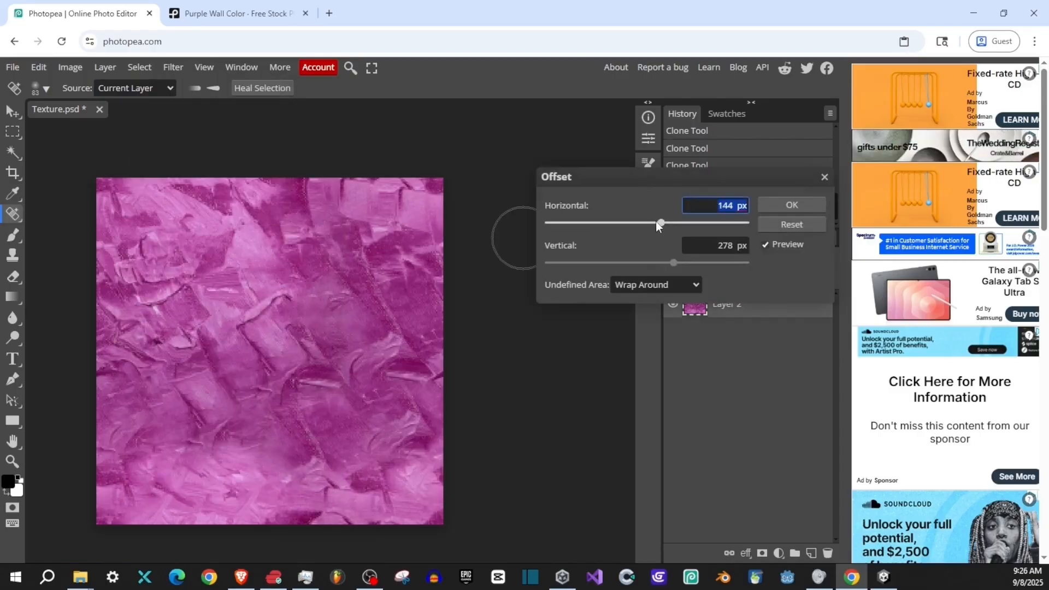
left_click_drag(661, 222, 618, 223)
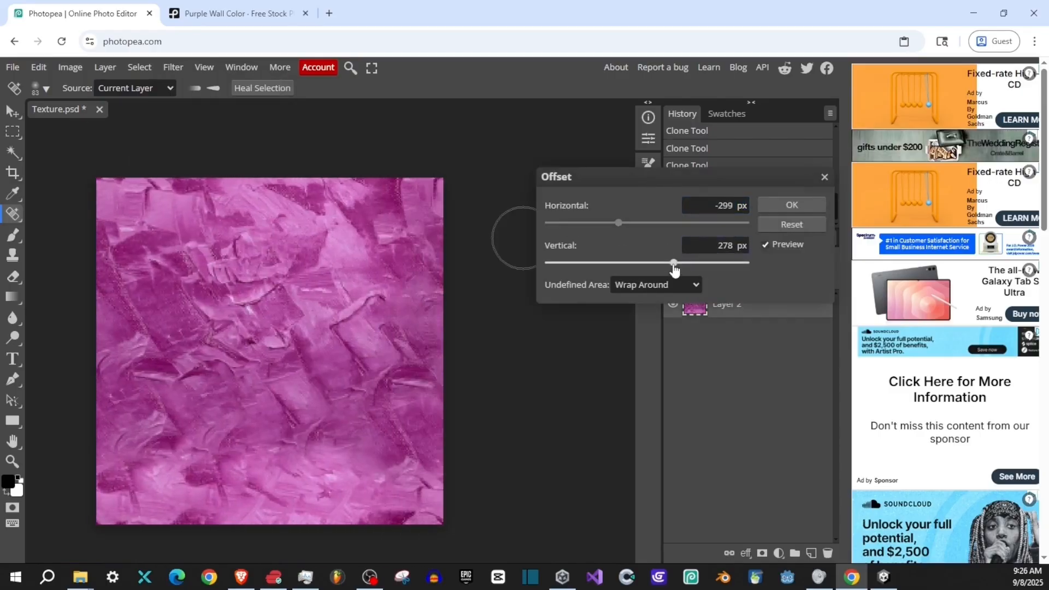
left_click_drag(675, 264, 639, 264)
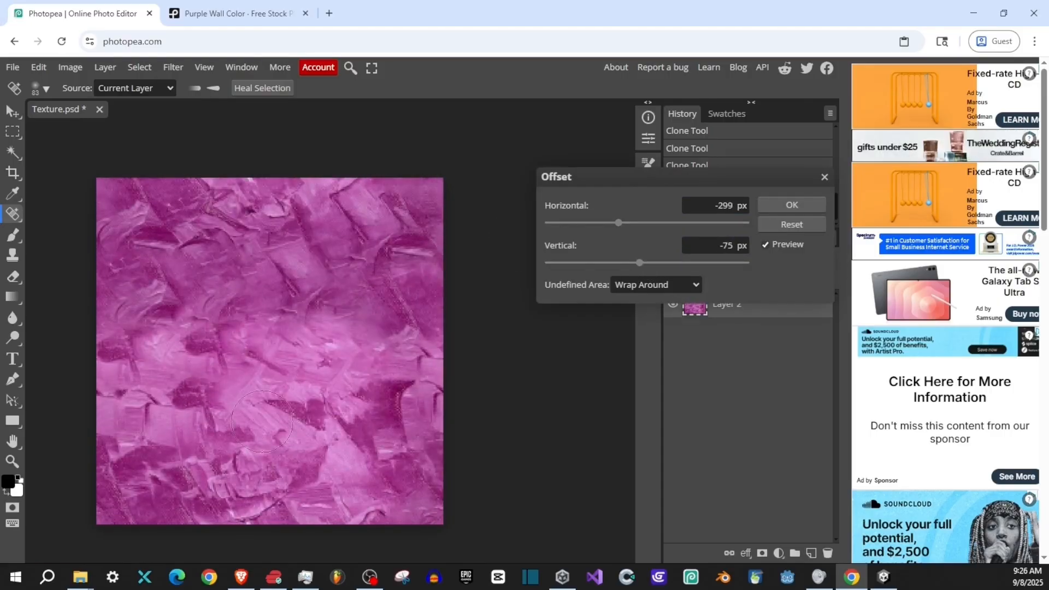
left_click(771, 205)
scroll(346, 318, "down", 2)
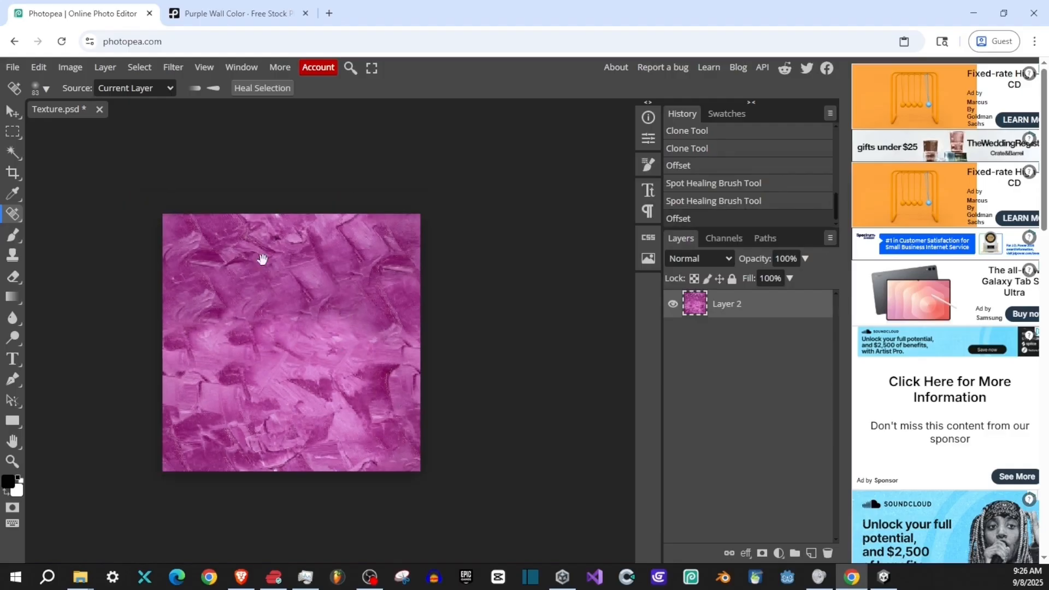
left_click_drag(176, 333, 197, 326)
- Save the document as a PSD named TexturePaint in the Downloads folder
left_click(8, 68)
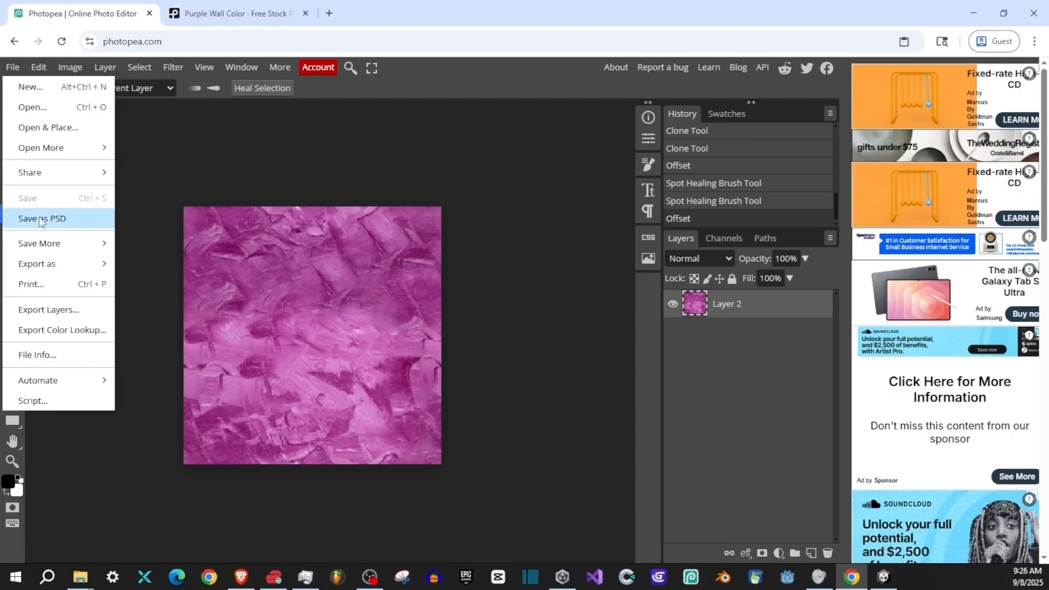
left_click(38, 218)
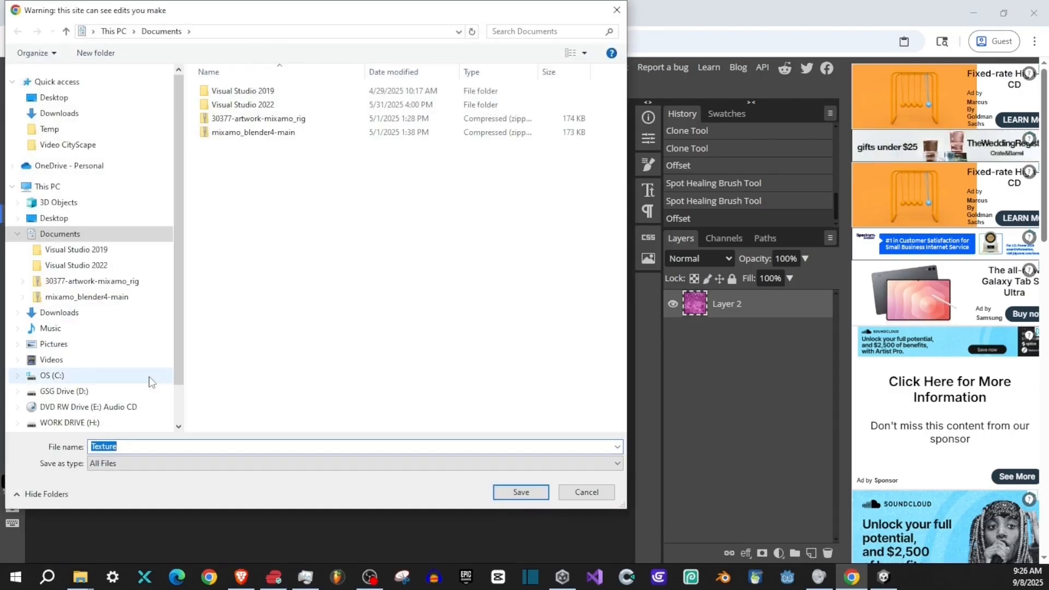
left_click(117, 113)
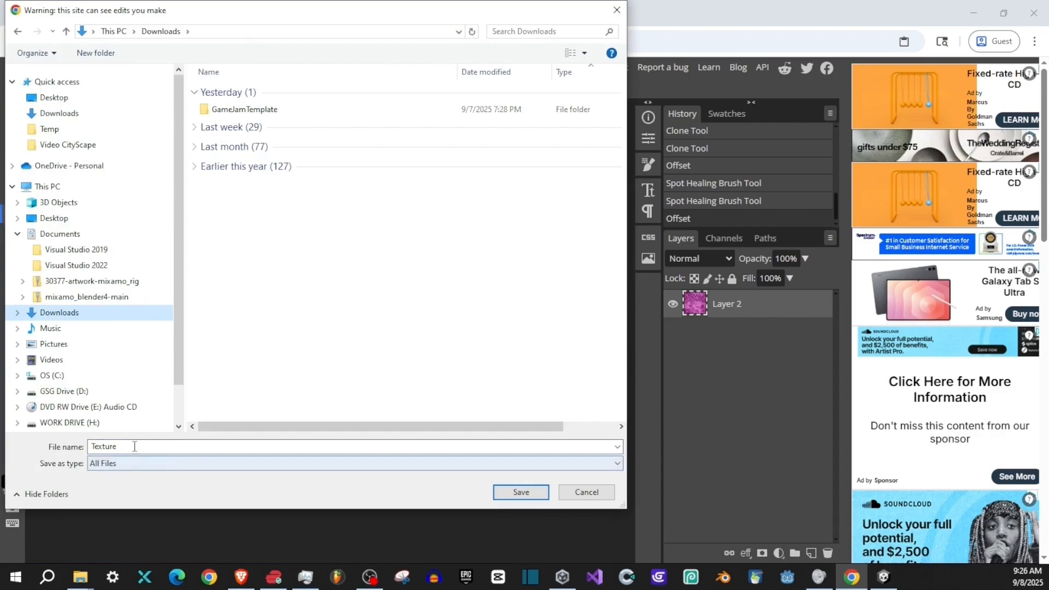
left_click(161, 446)
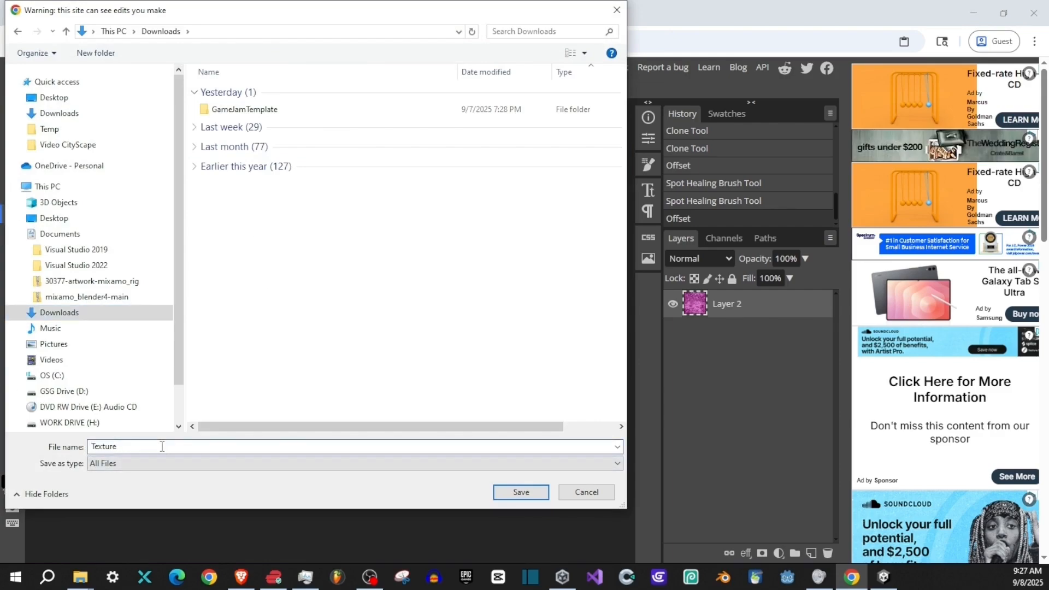
type("Paint")
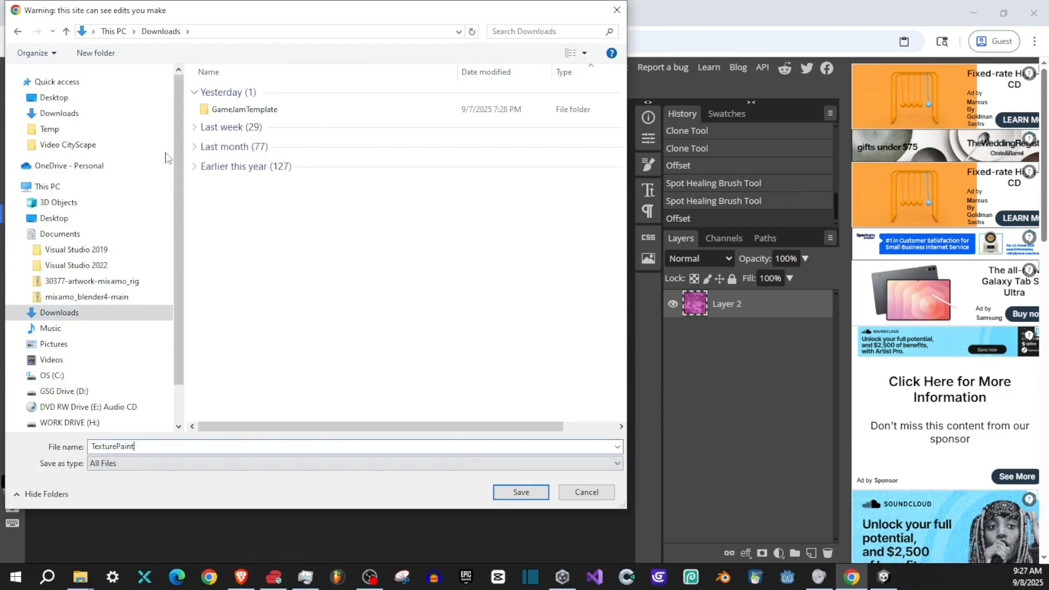
left_click(521, 491)
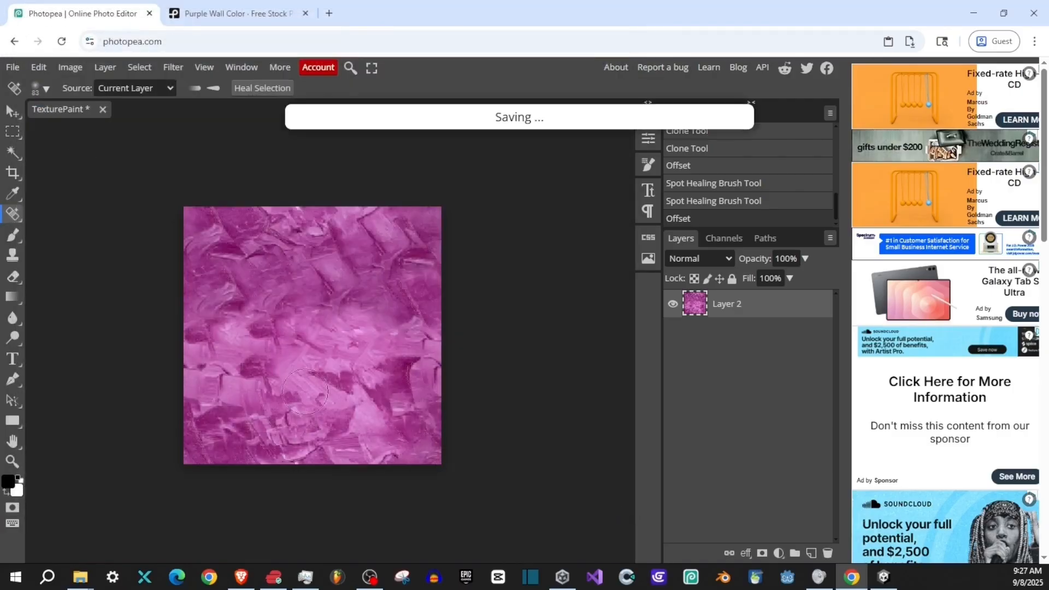
left_click(11, 66)
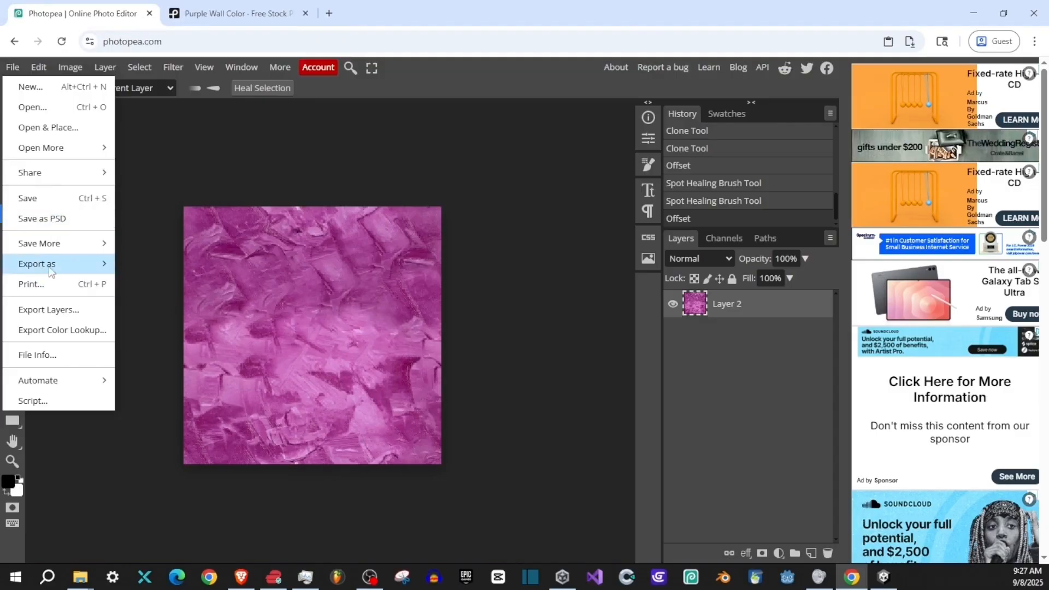
mouse_move(71, 272)
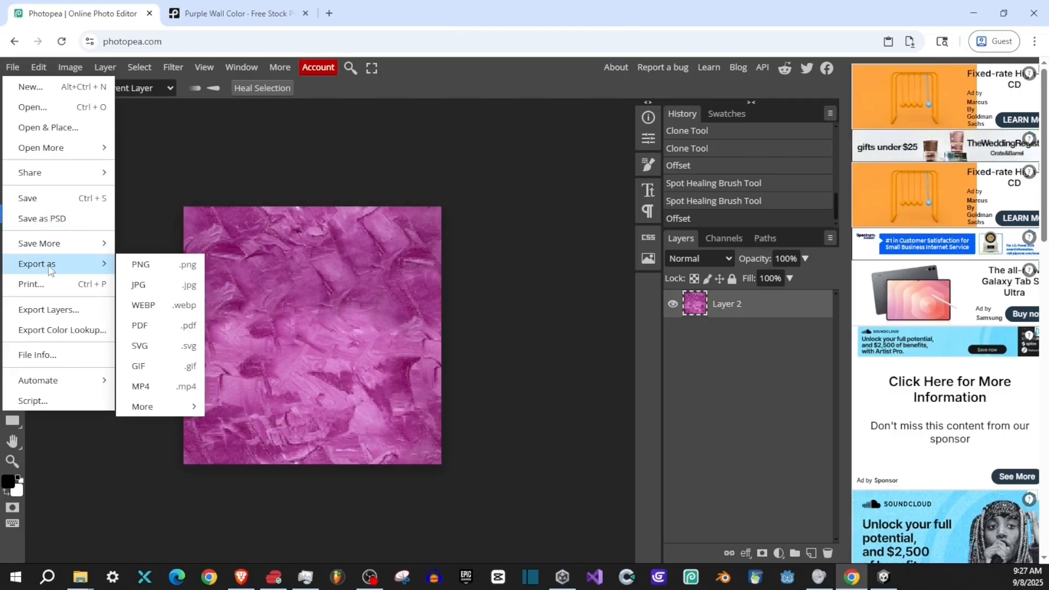
left_click(144, 268)
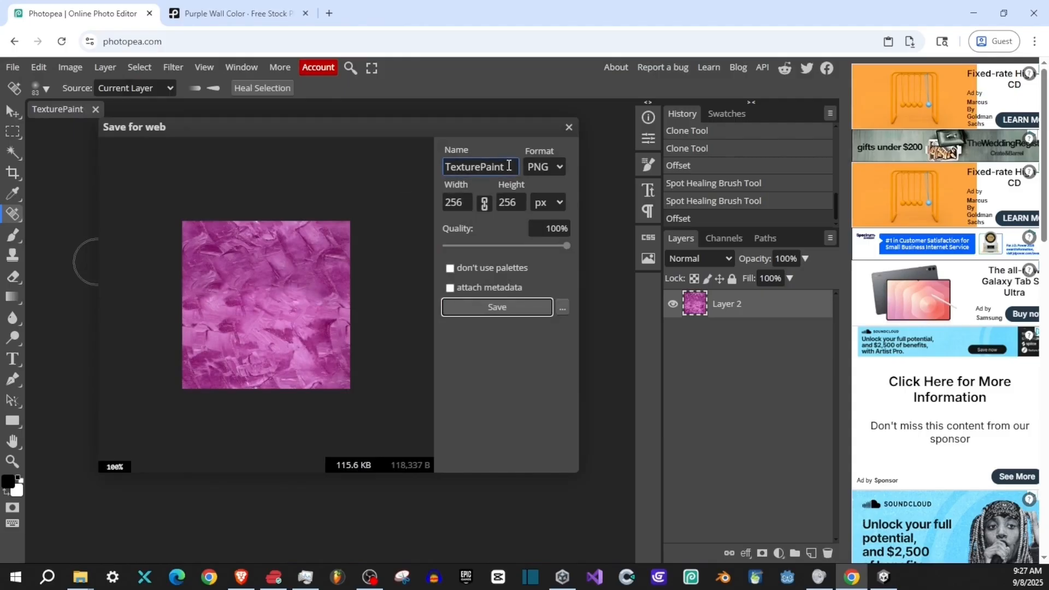
left_click_drag(294, 126, 323, 138)
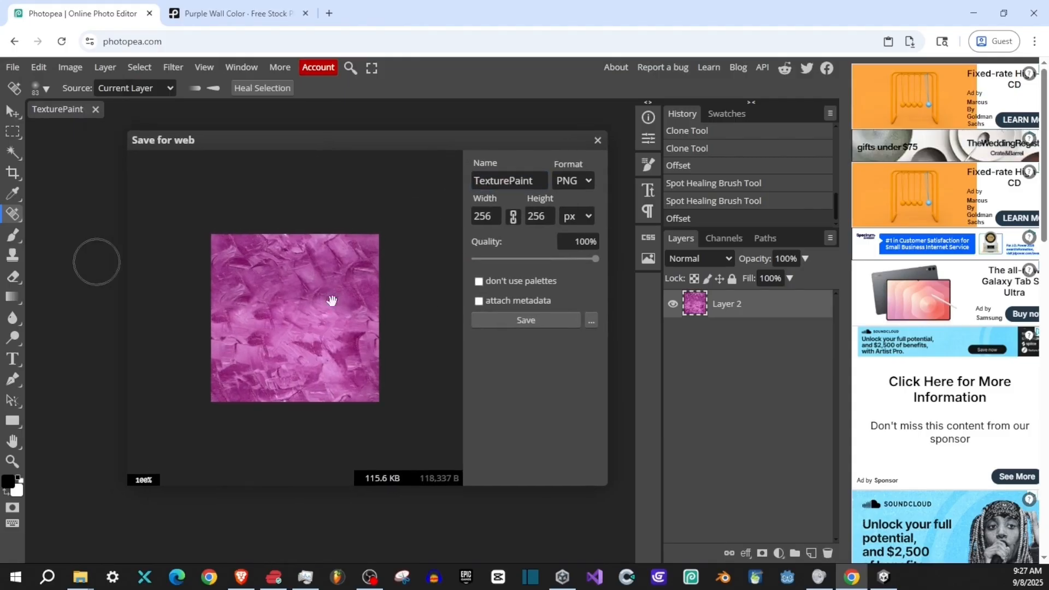
left_click(598, 139)
- Export the texture as a 256 × 256 px PNG named TexturePaint at 100% quality into the Downloads folder
left_click(12, 67)
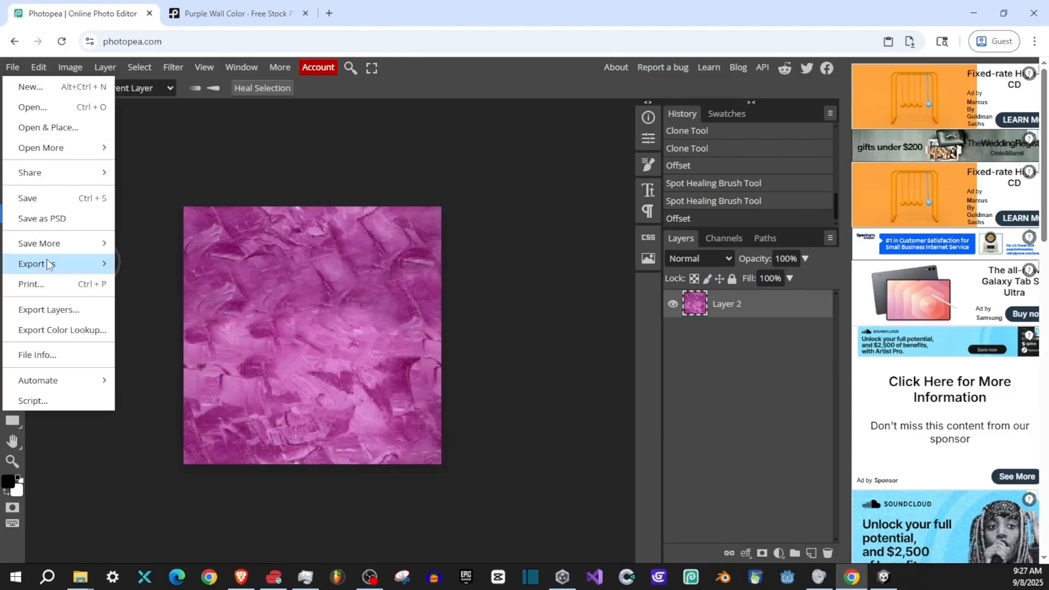
mouse_move(55, 264)
left_click(136, 267)
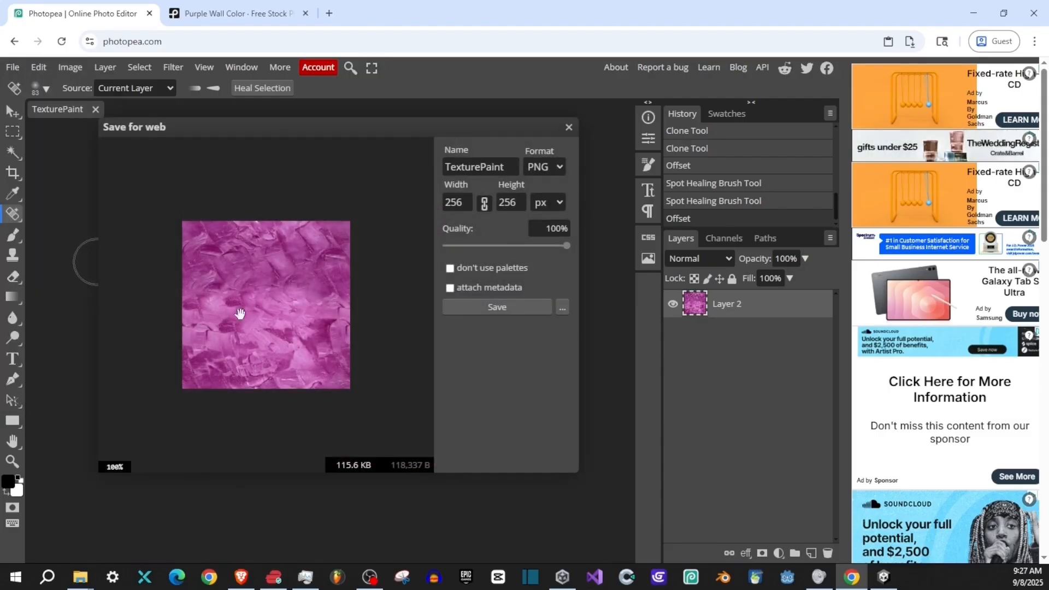
left_click_drag(389, 129, 413, 143)
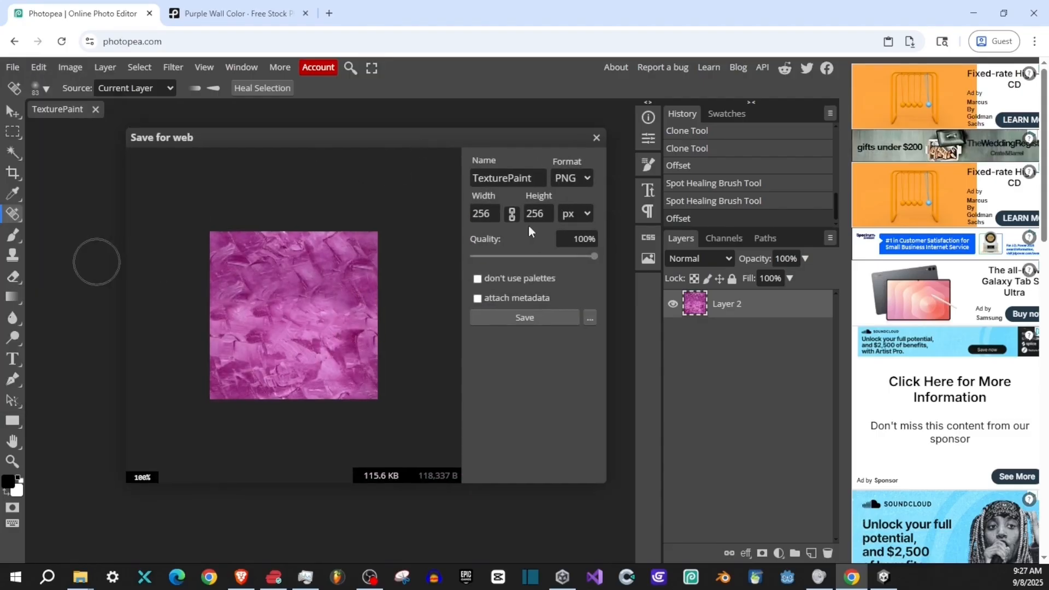
left_click(524, 318)
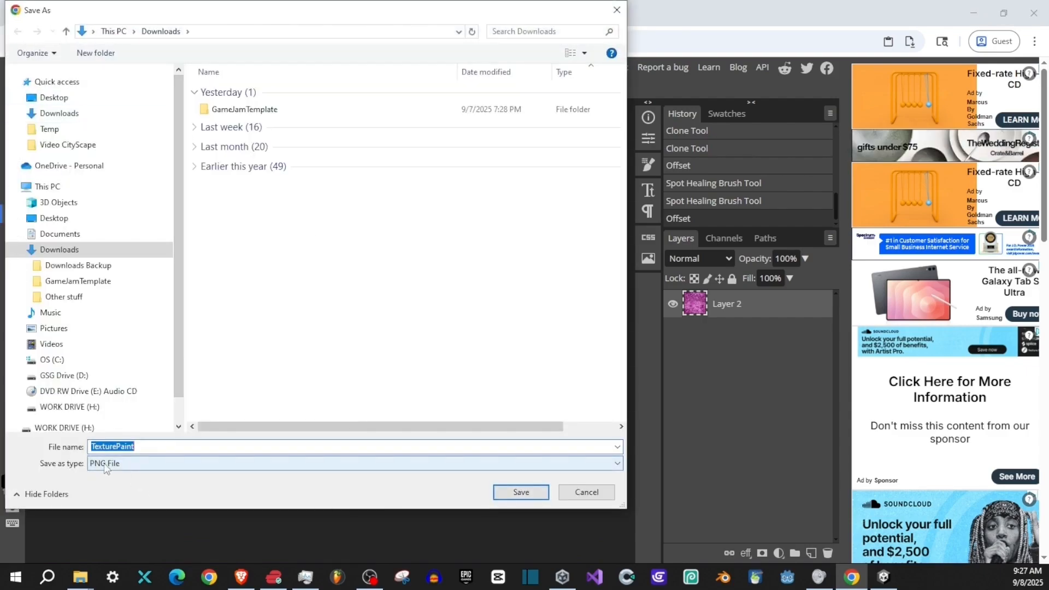
left_click(521, 492)
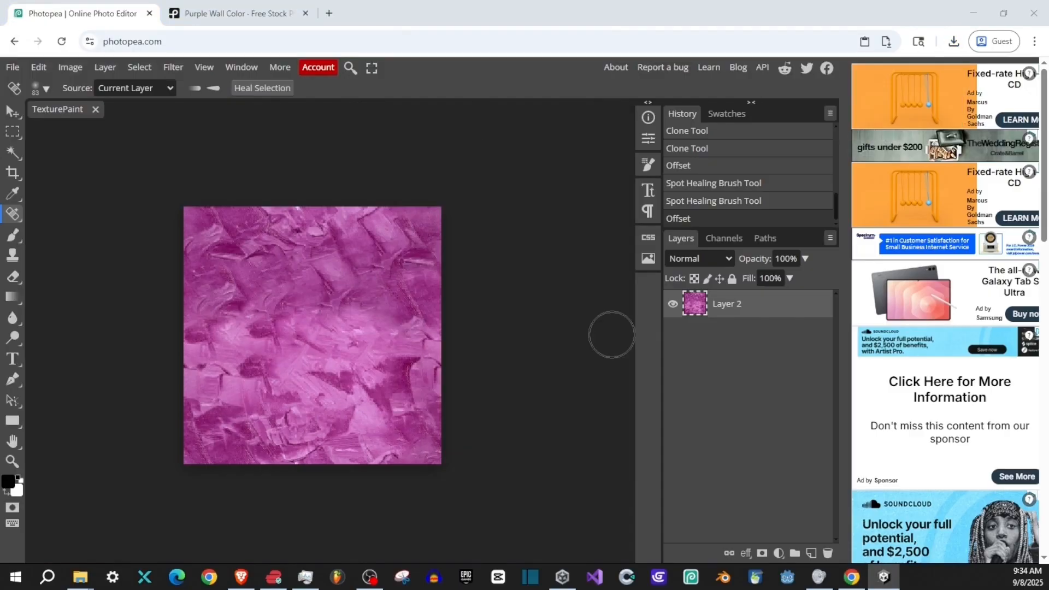
- Switch to Unity and import the TexturePaint PNG from Downloads into the project's Master Game Assets > Textures folder
key("alt+Tab")
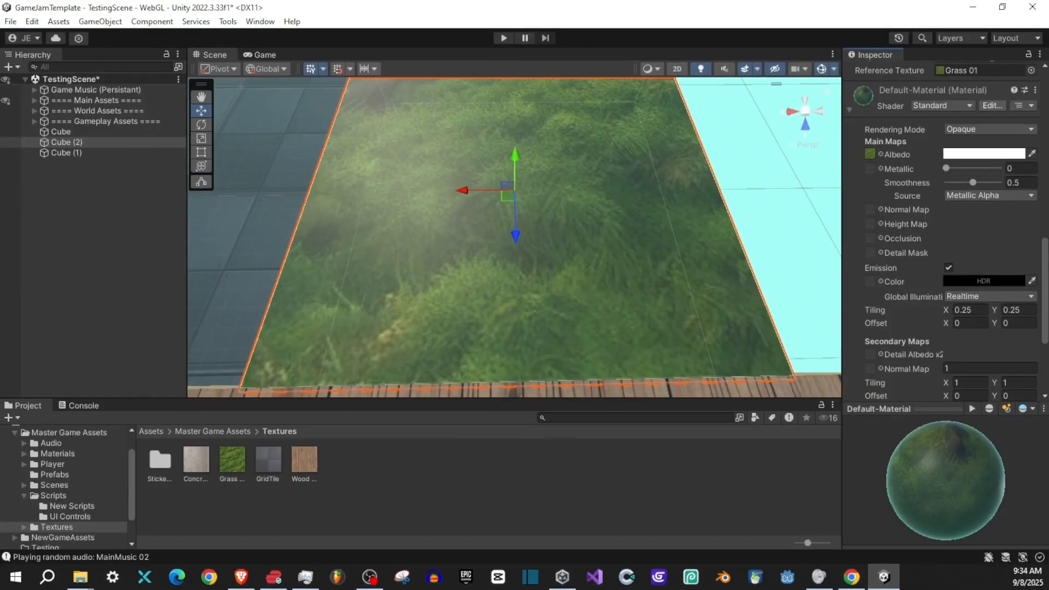
key("alt+Tab")
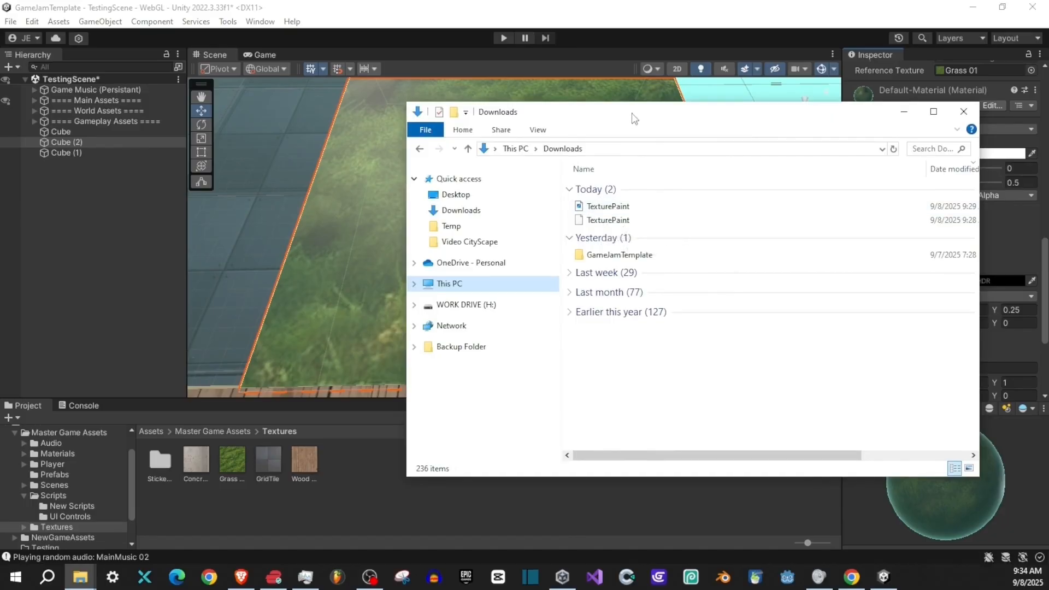
left_click_drag(630, 117, 575, 110)
left_click_drag(547, 200, 427, 520)
left_click(391, 514)
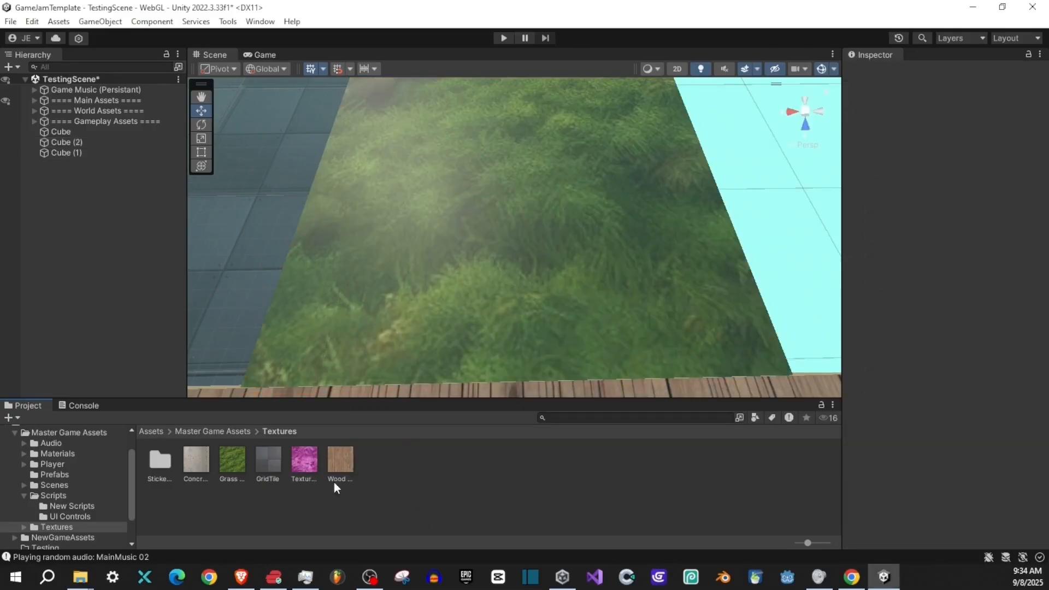
- Show the project's Textures folder in File Explorer and examine its path and files
right_click(380, 473)
left_click(448, 123)
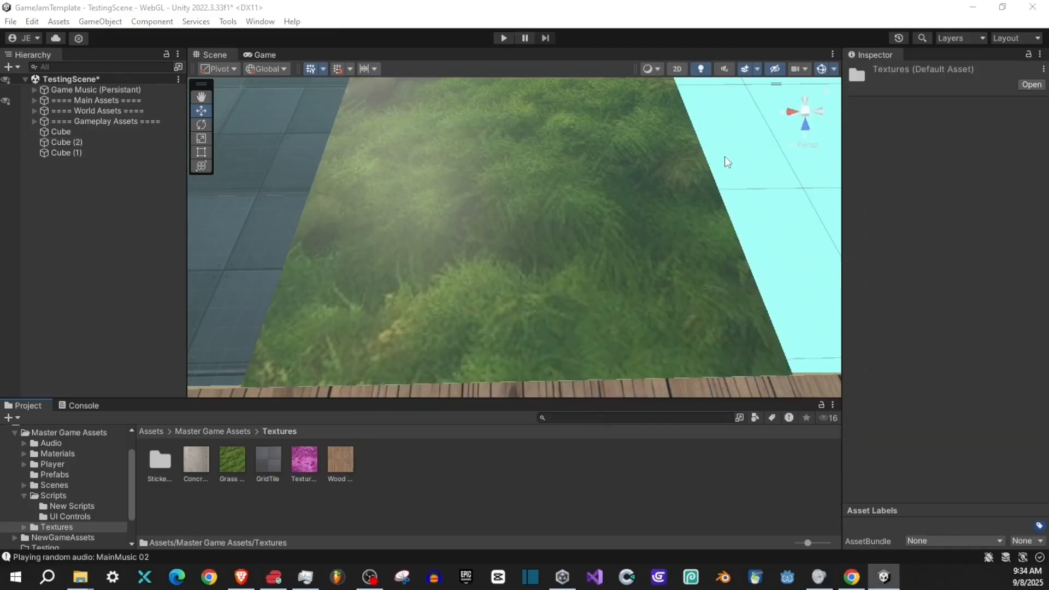
left_click_drag(761, 123, 458, 139)
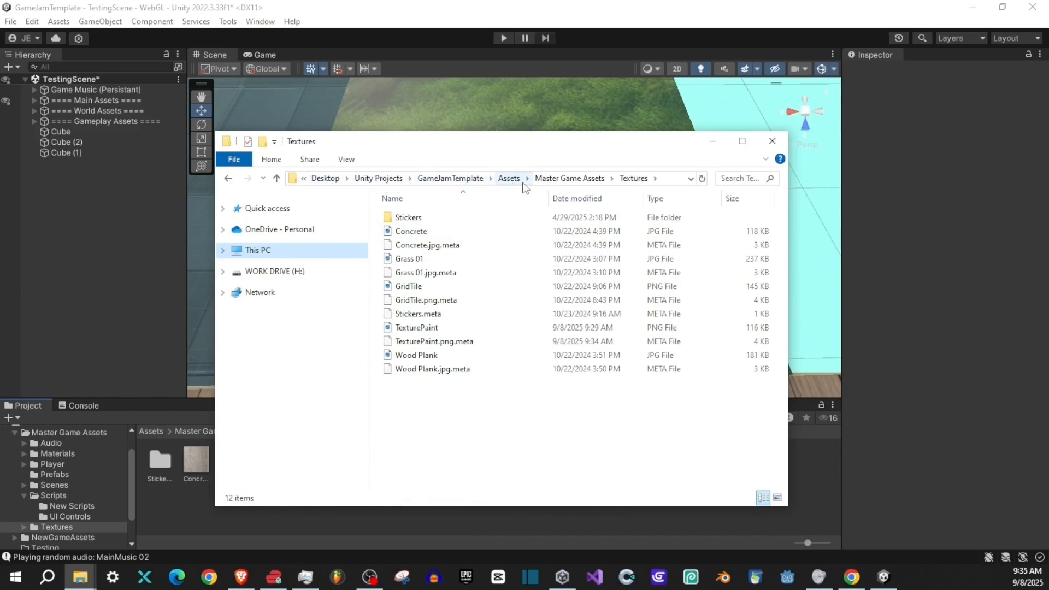
scroll(81, 466, "up", 3)
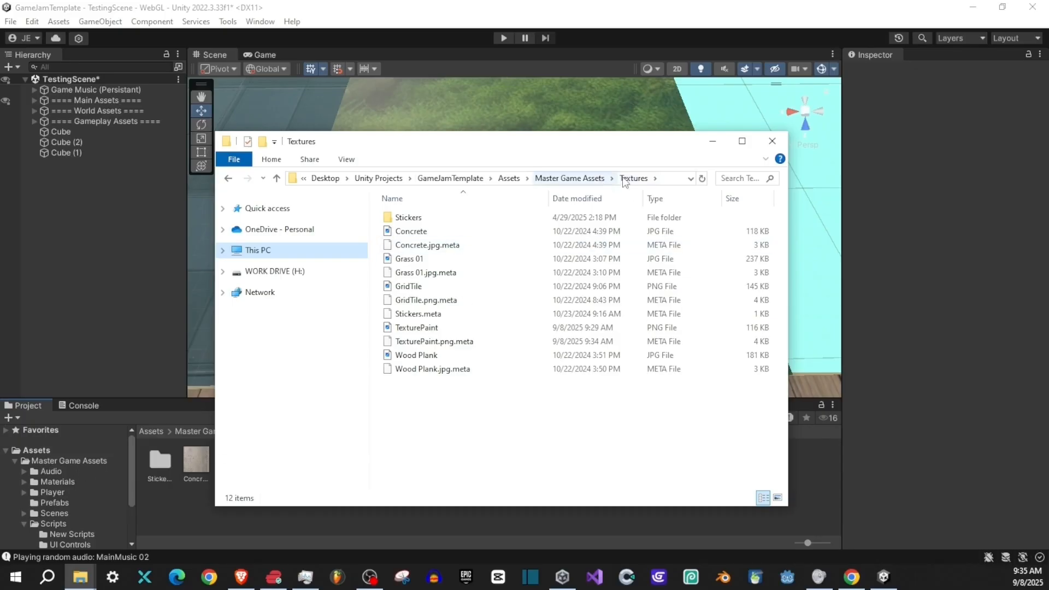
scroll(82, 481, "down", 5)
left_click_drag(389, 147, 699, 162)
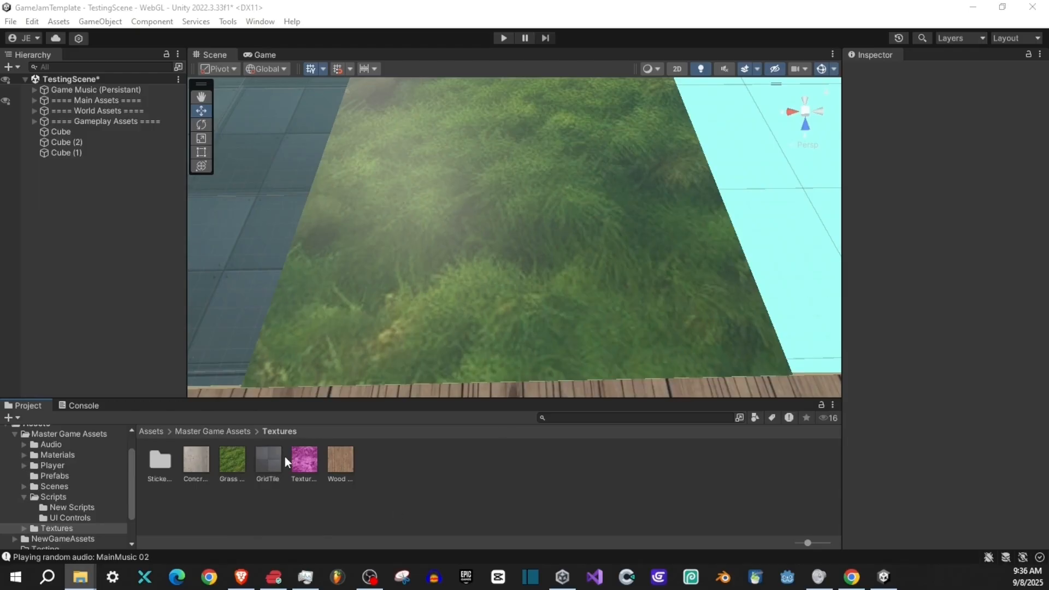
- Assign TexturePaint as the Texture Assigner's reference texture on the two white cubes on the wooden platform
left_click_drag(453, 369, 511, 311)
left_click(440, 218)
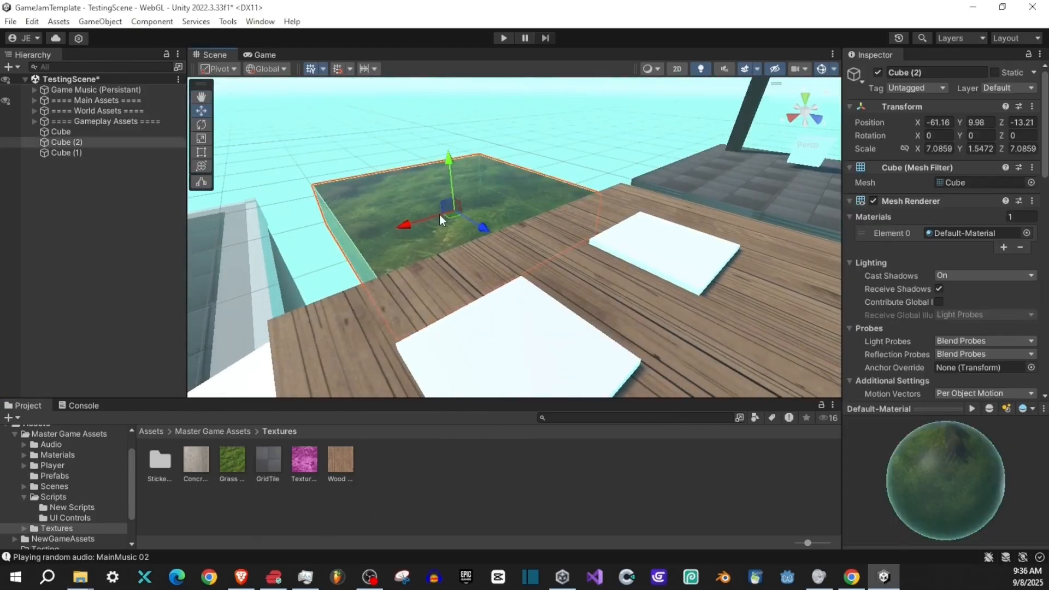
left_click(545, 363)
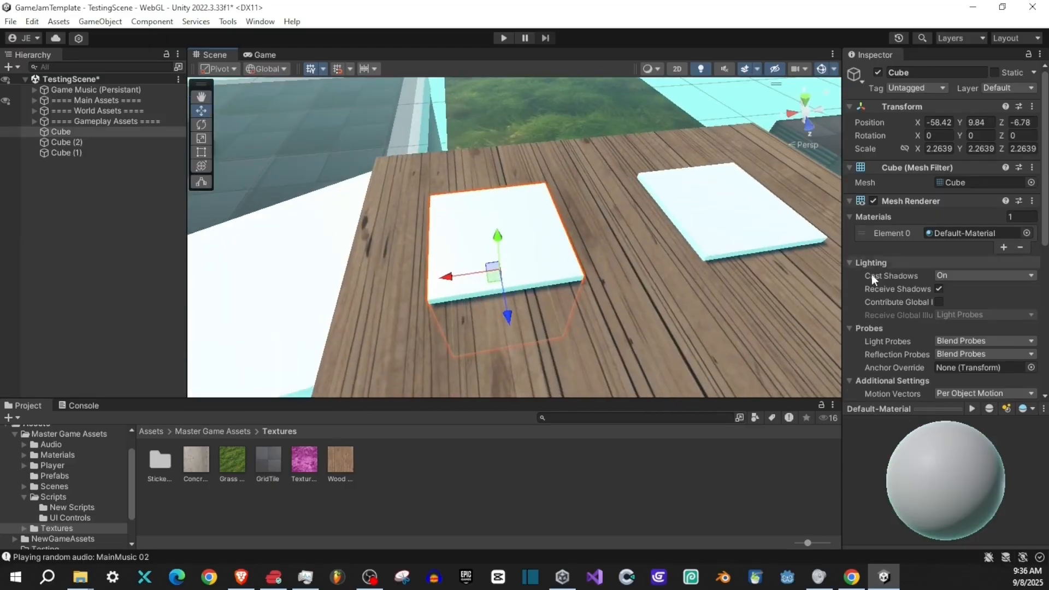
scroll(871, 275, "down", 5)
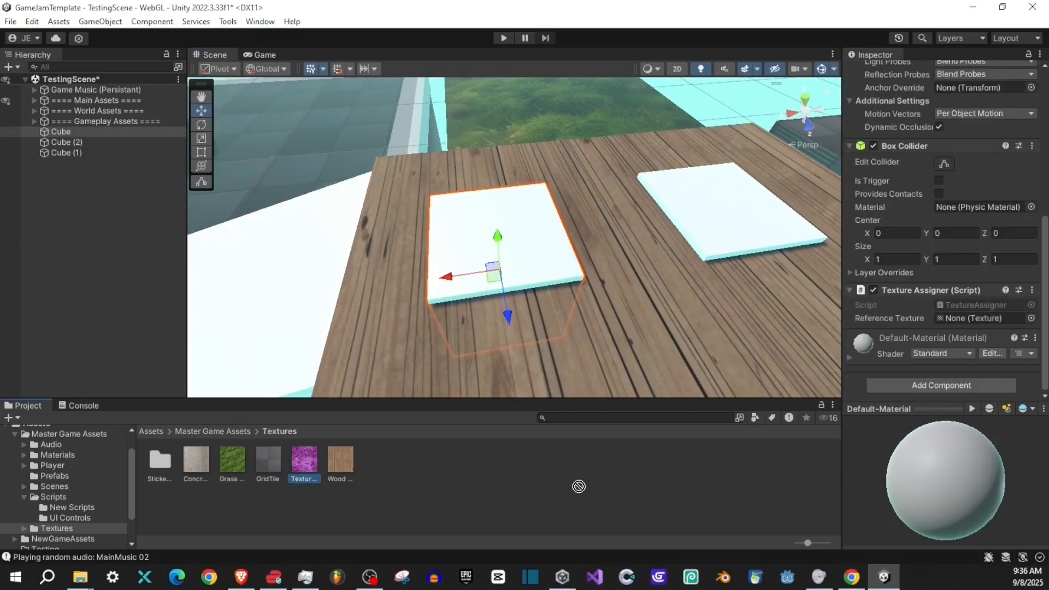
left_click_drag(962, 321, 964, 325)
left_click(698, 214)
left_click_drag(692, 279, 621, 261)
key("w")
key("s")
left_click_drag(470, 258, 441, 251)
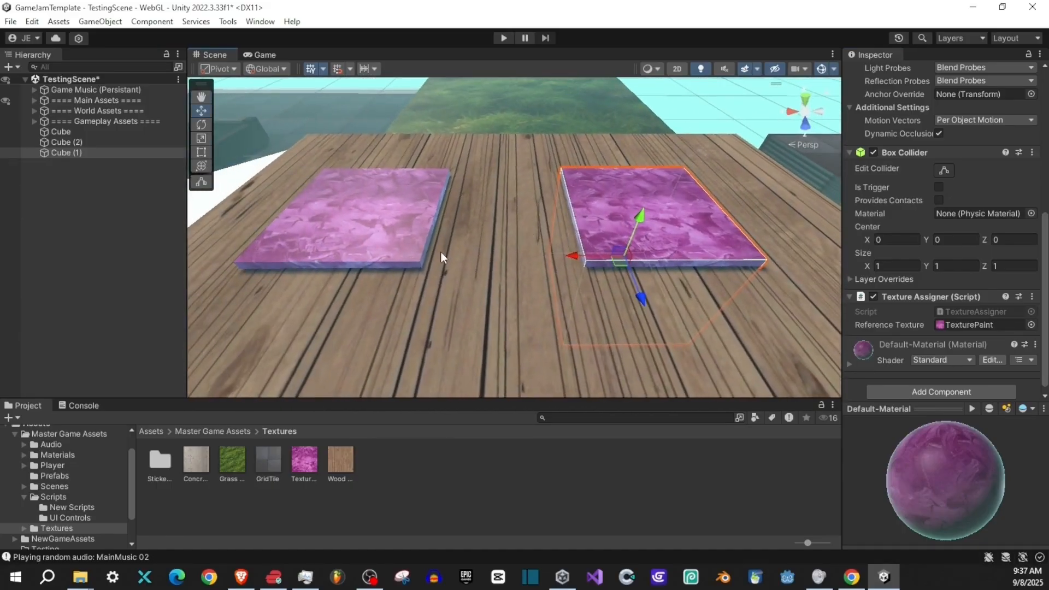
- Spread the two purple cubes farther apart and place a duplicate between them
left_click(368, 246)
left_click_drag(334, 257, 296, 258)
left_click(593, 246)
left_click_drag(592, 246, 476, 264)
key("ctrl+d")
right_click(475, 262)
key("a")
- Set the main maps tiling of the material on the object named Cube to X 0.25 and Y 0.25
left_click(349, 225)
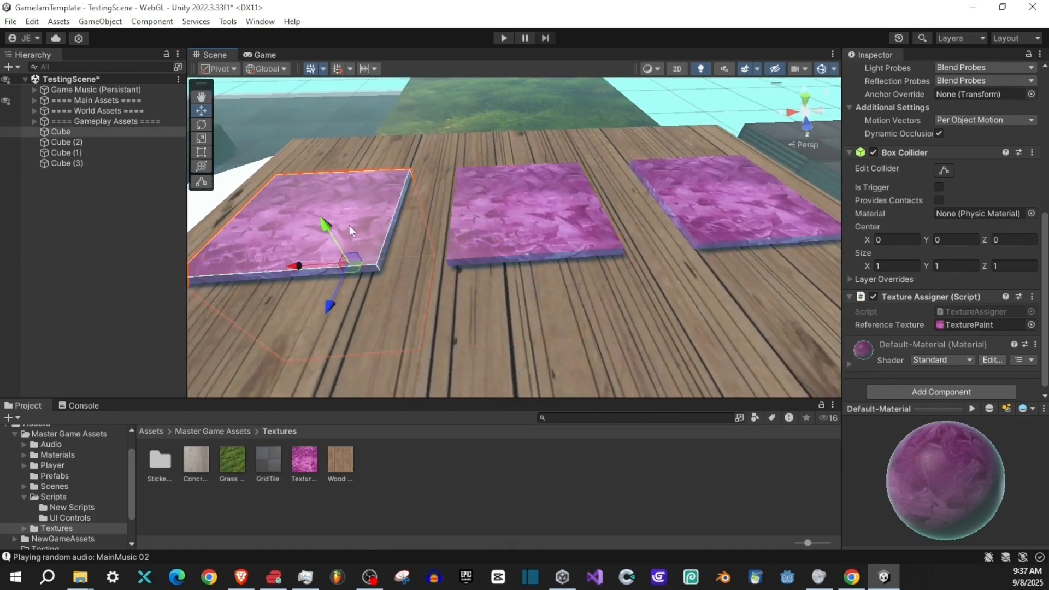
left_click(849, 364)
scroll(891, 326, "down", 5)
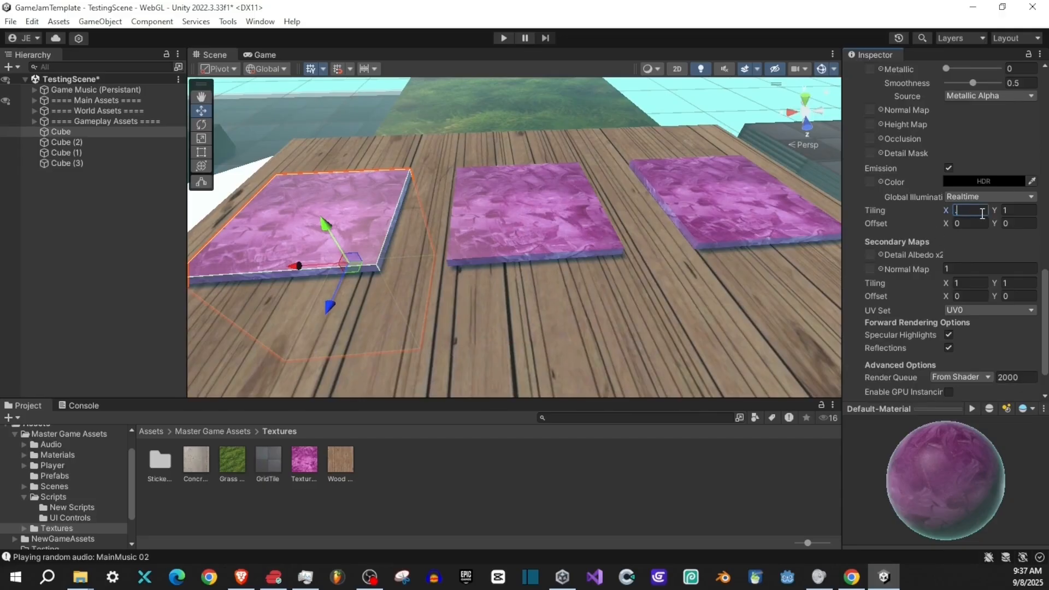
type("0.25")
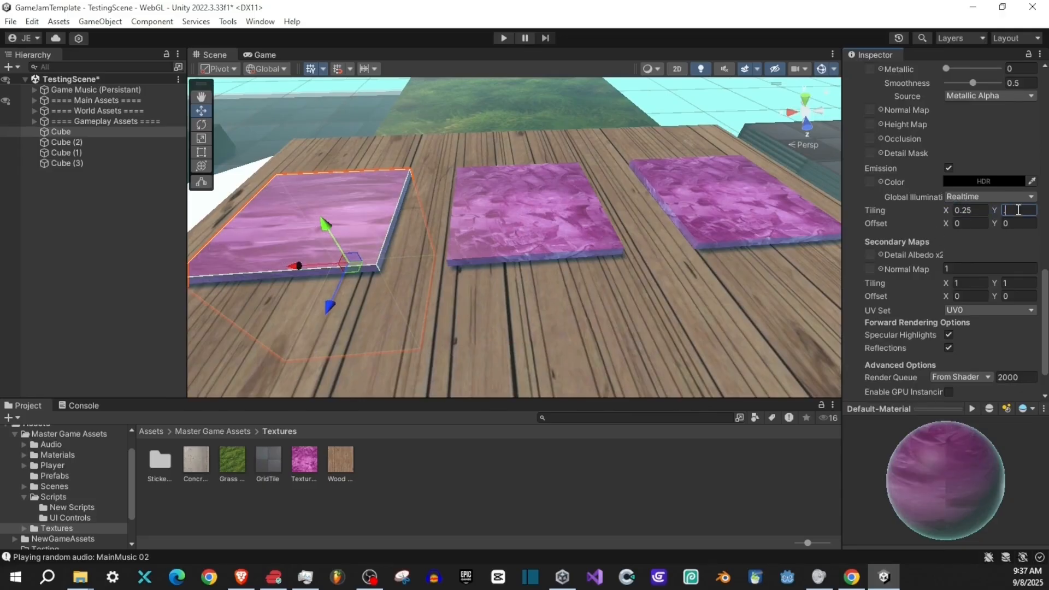
type("0.25")
- Set the main maps tiling of the material on Cube (1) to X 5 and Y 5
left_click(607, 240)
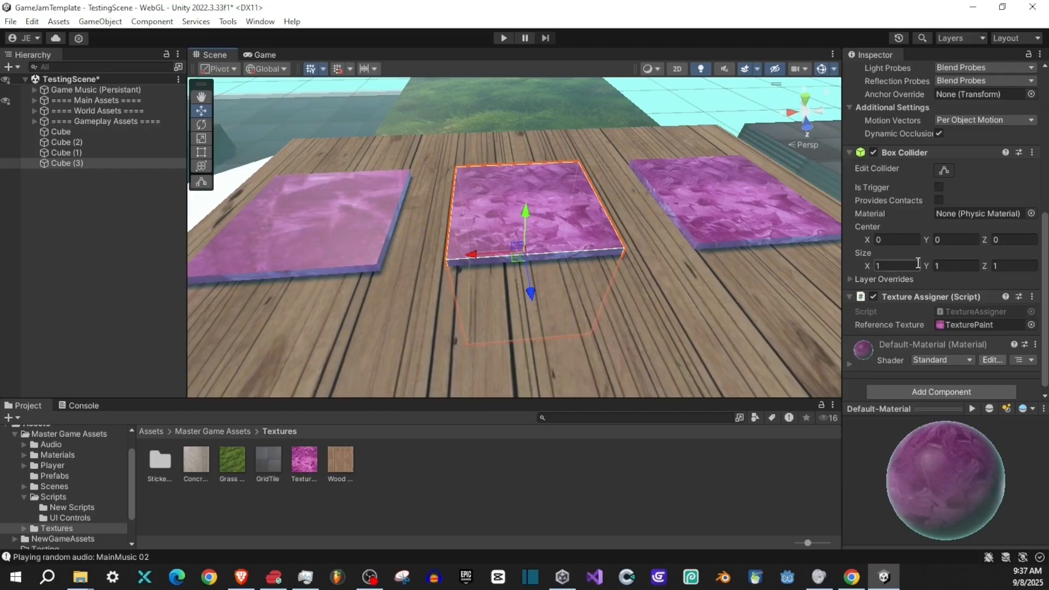
left_click(713, 214)
left_click(864, 353)
scroll(891, 246, "down", 5)
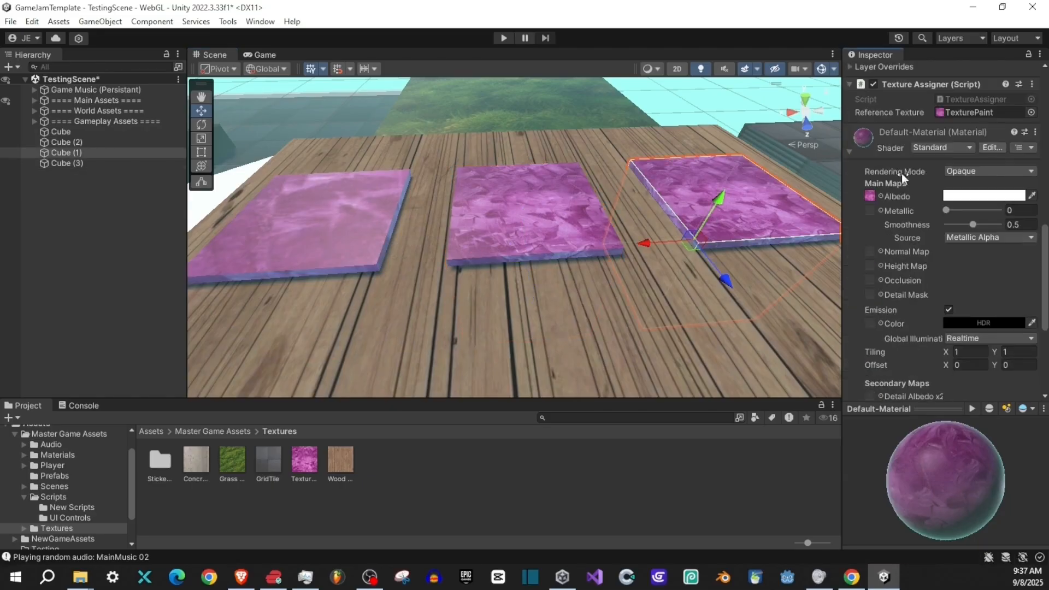
scroll(915, 244, "down", 3)
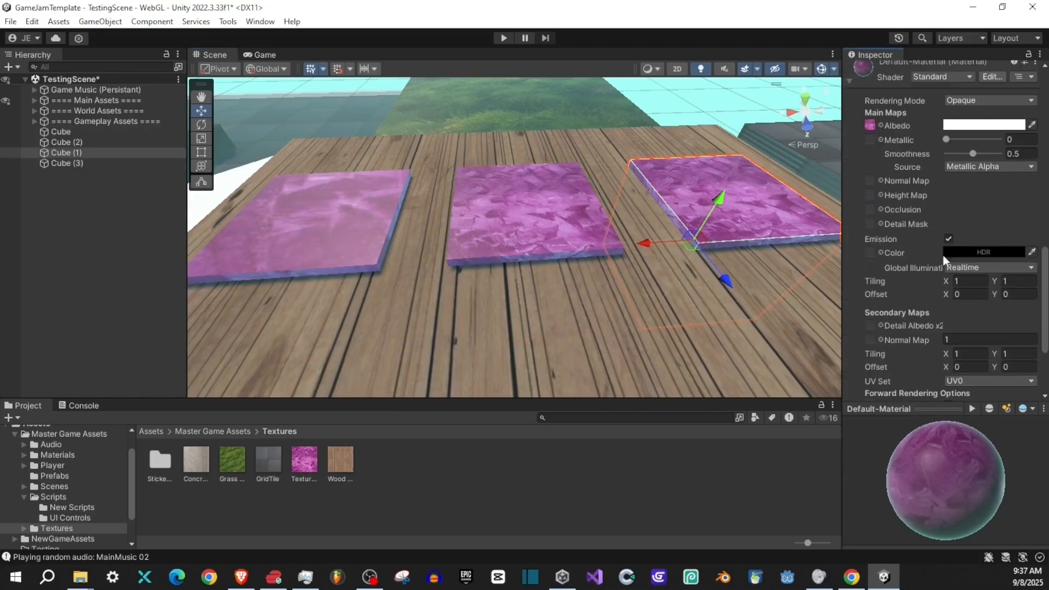
type("5")
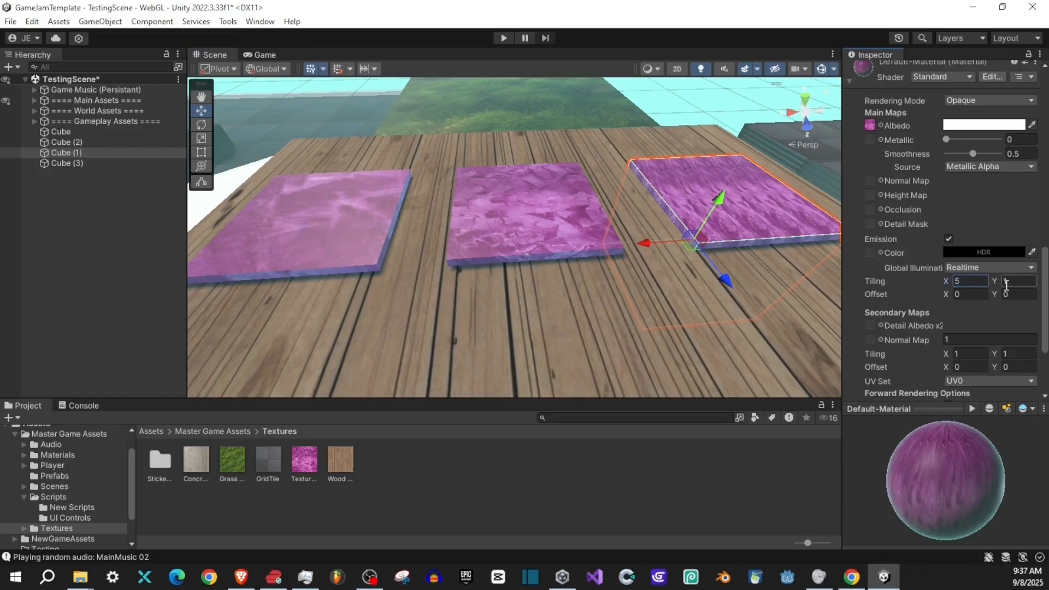
left_click(1007, 284)
type("5")
- Run the scene in play mode and walk around the three purple cubes to compare the texture at each tiling
left_click_drag(658, 267, 399, 255)
key("ctrl+p")
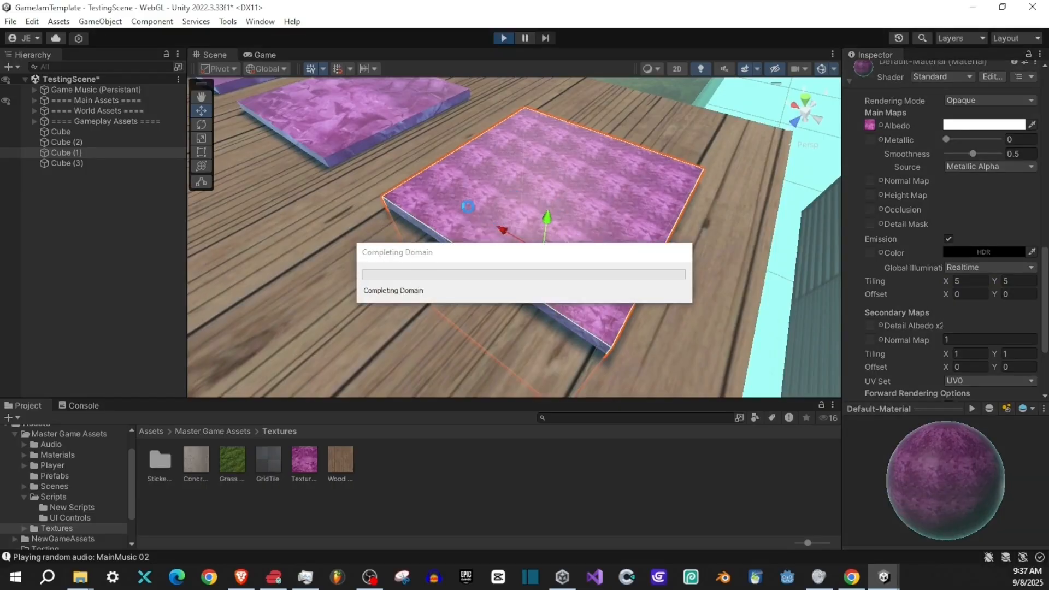
left_click(471, 175)
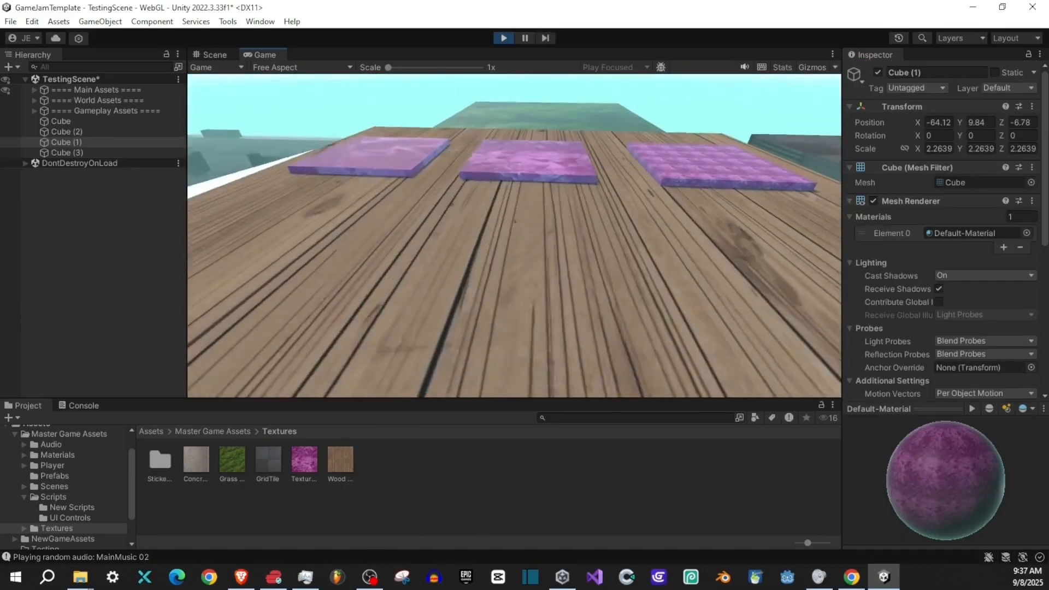
key("w")
key("w")
key("d")
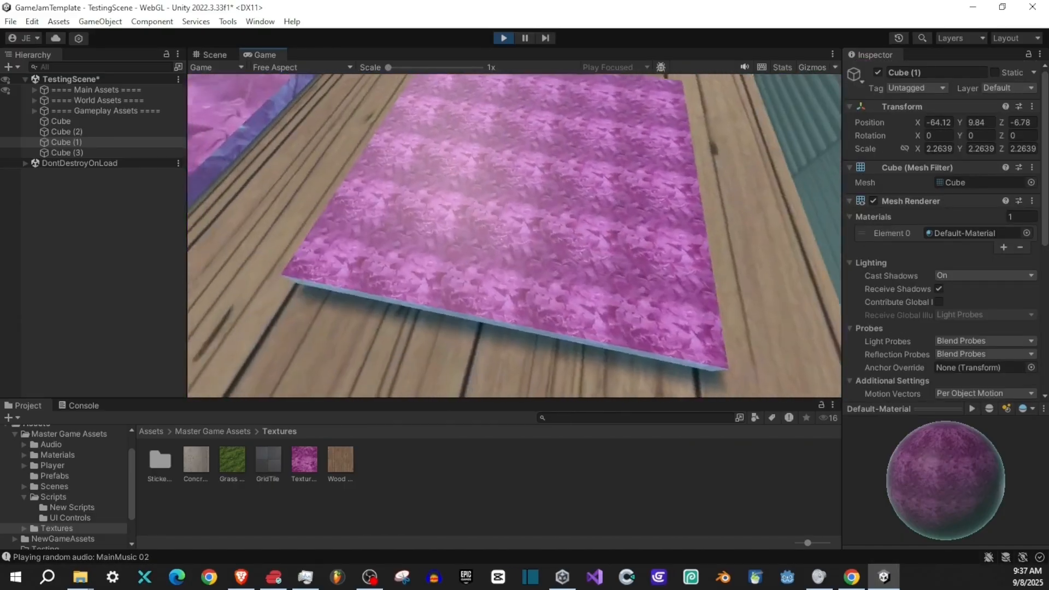
key("w")
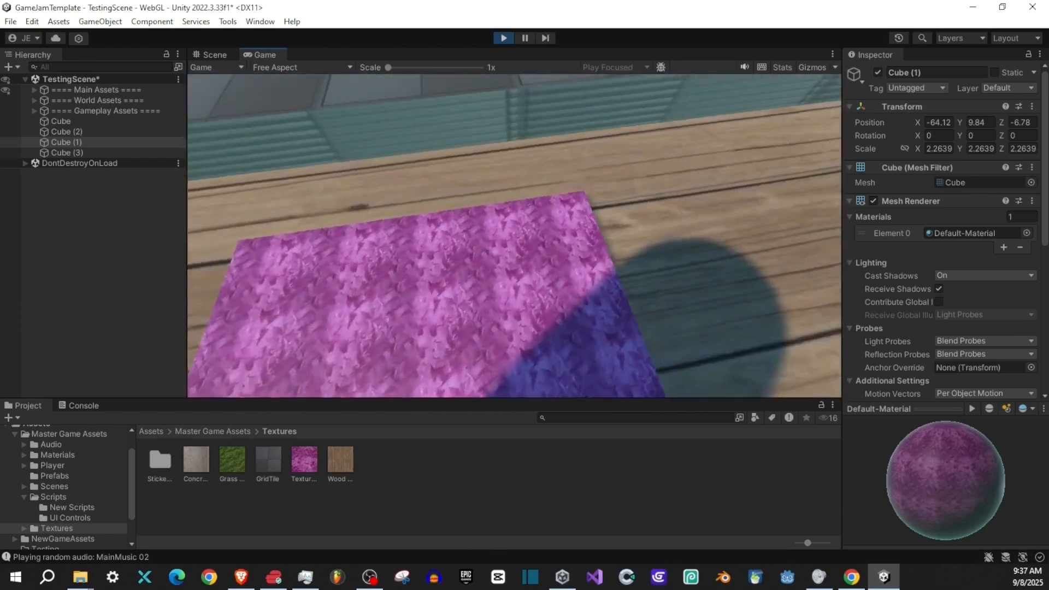
key("w")
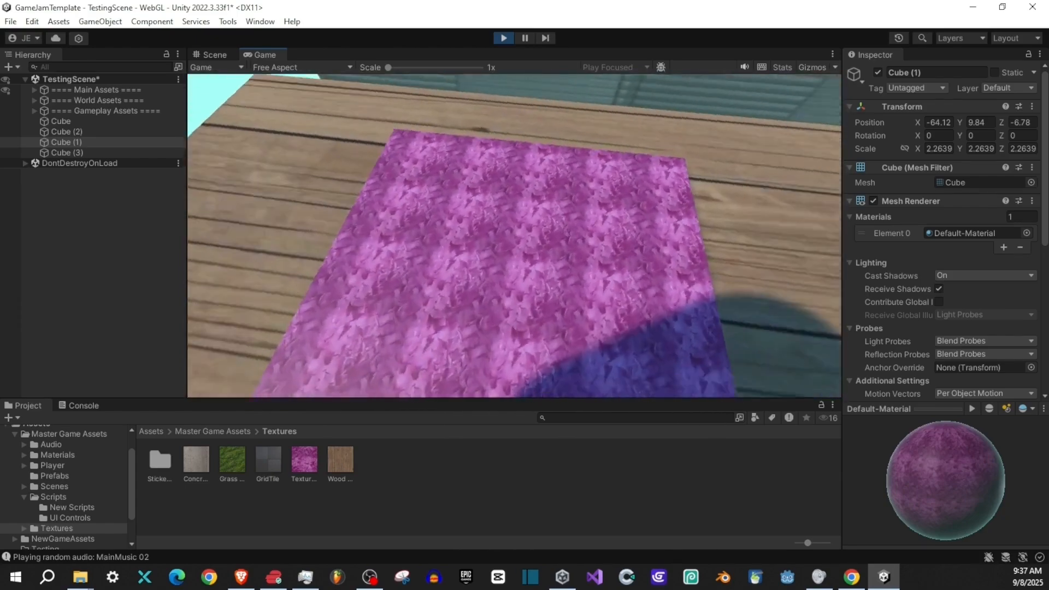
key("w")
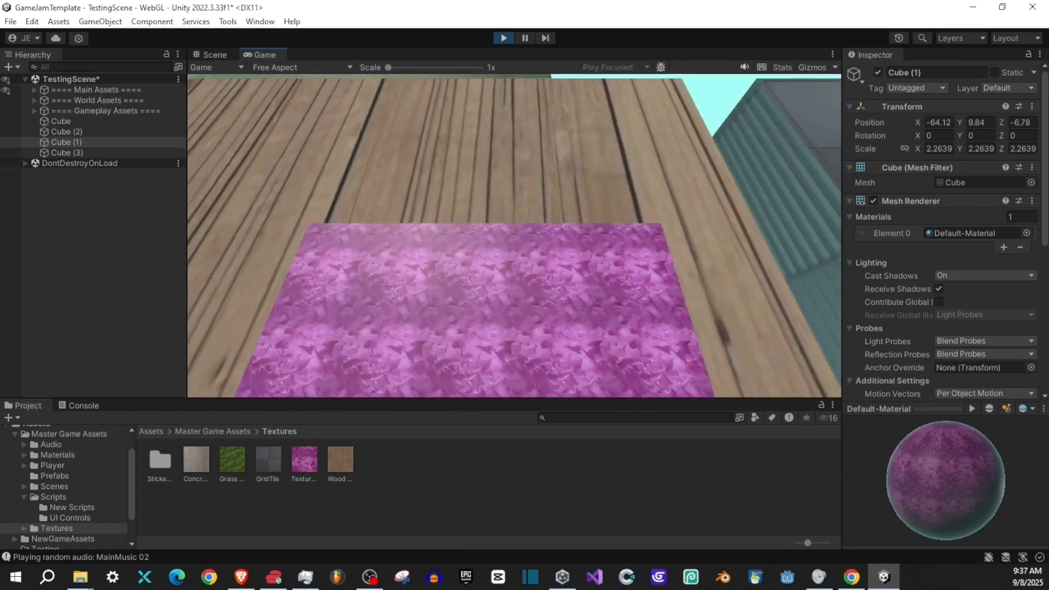
key("s")
key("a")
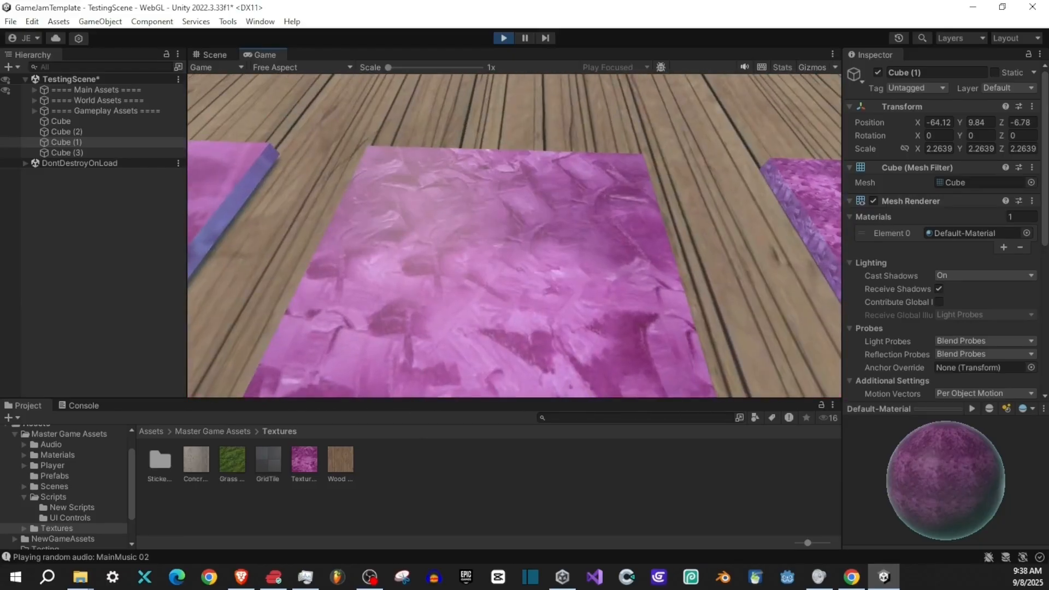
key("w")
key("s")
key("a")
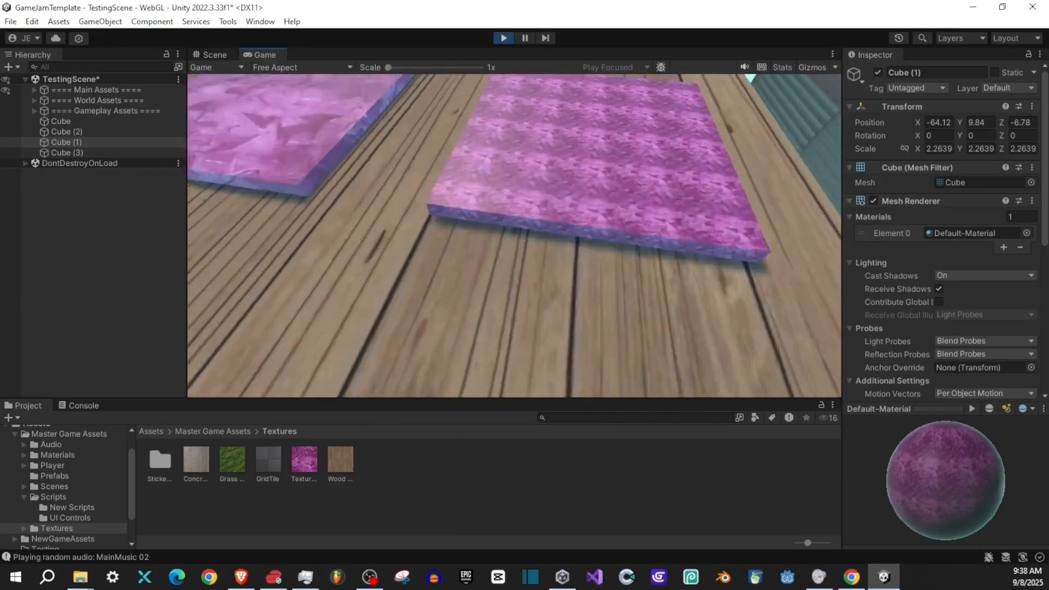
key("w")
key("s")
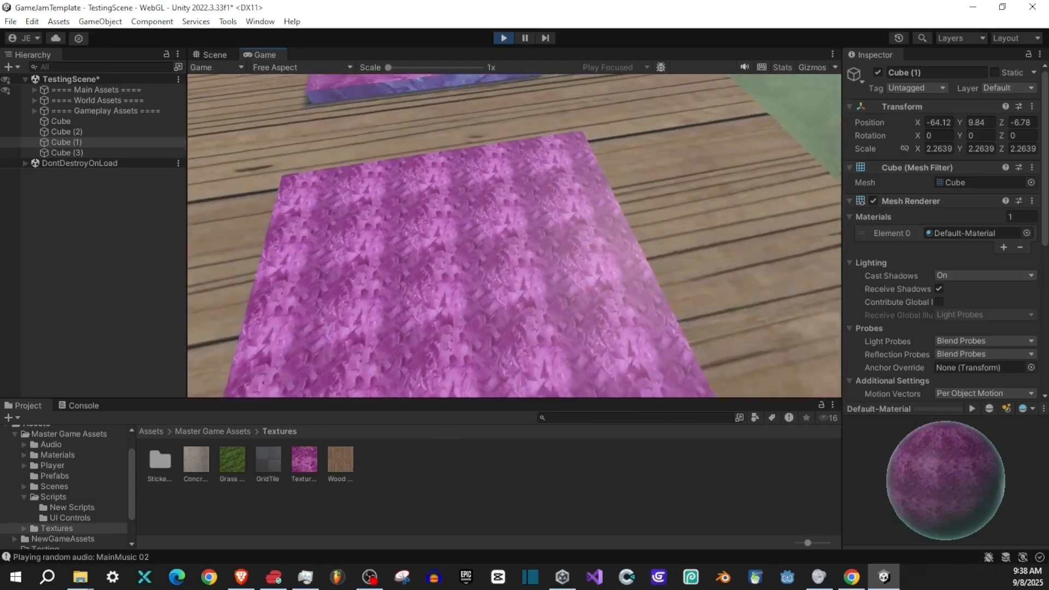
key("d")
key("s")
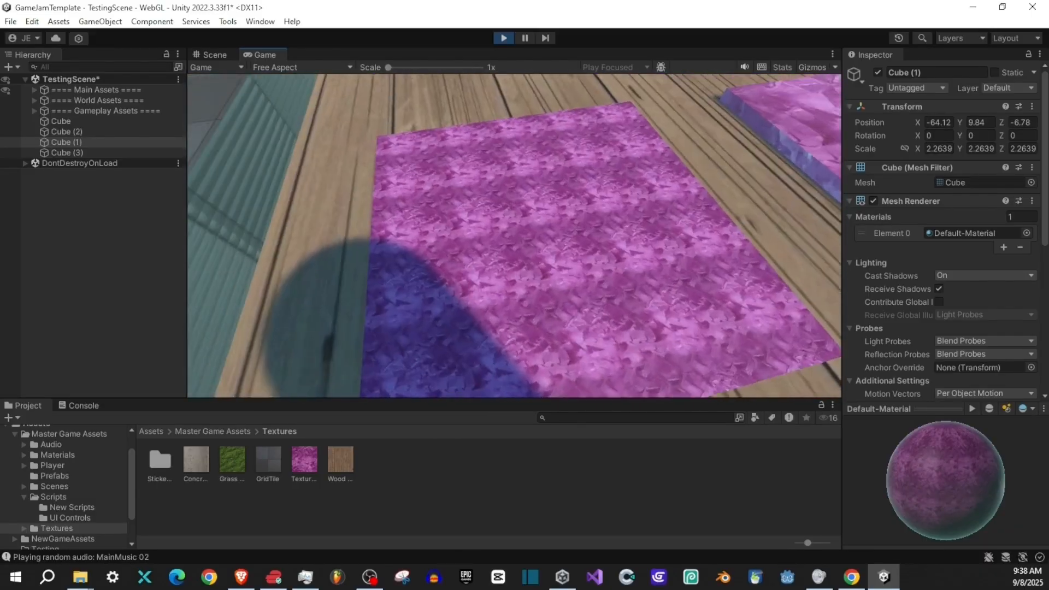
key("a")
key("w")
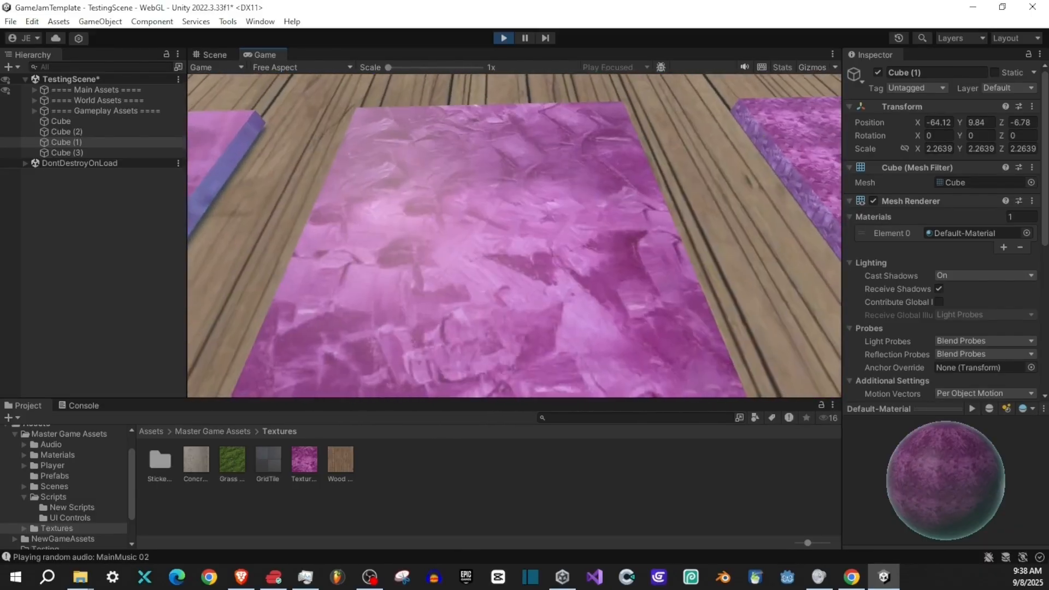
key("a")
key("w")
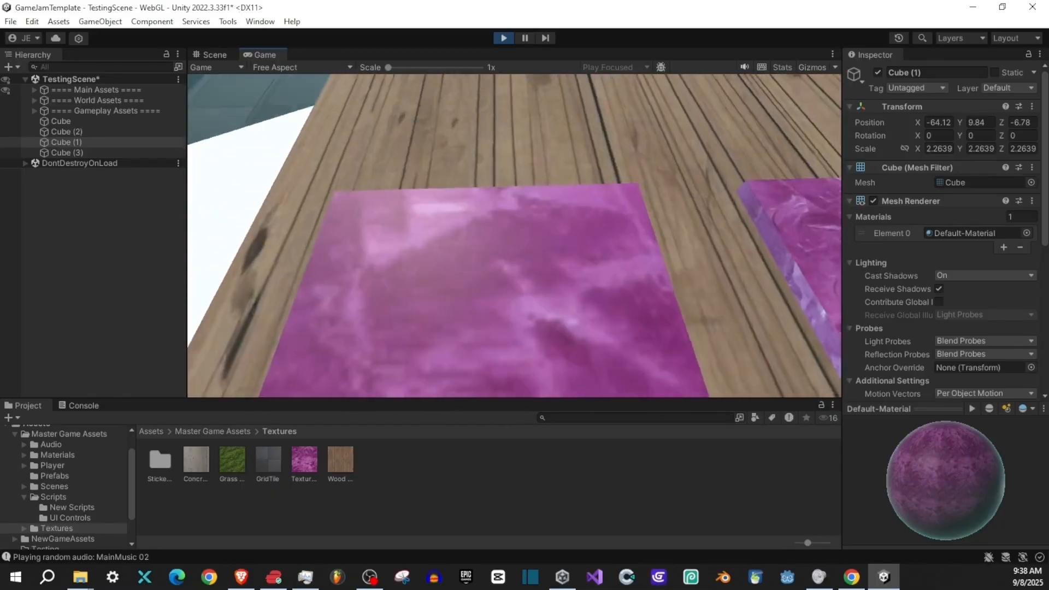
- Back away from the three purple cubes for an overview, and leave play mode
key("s")
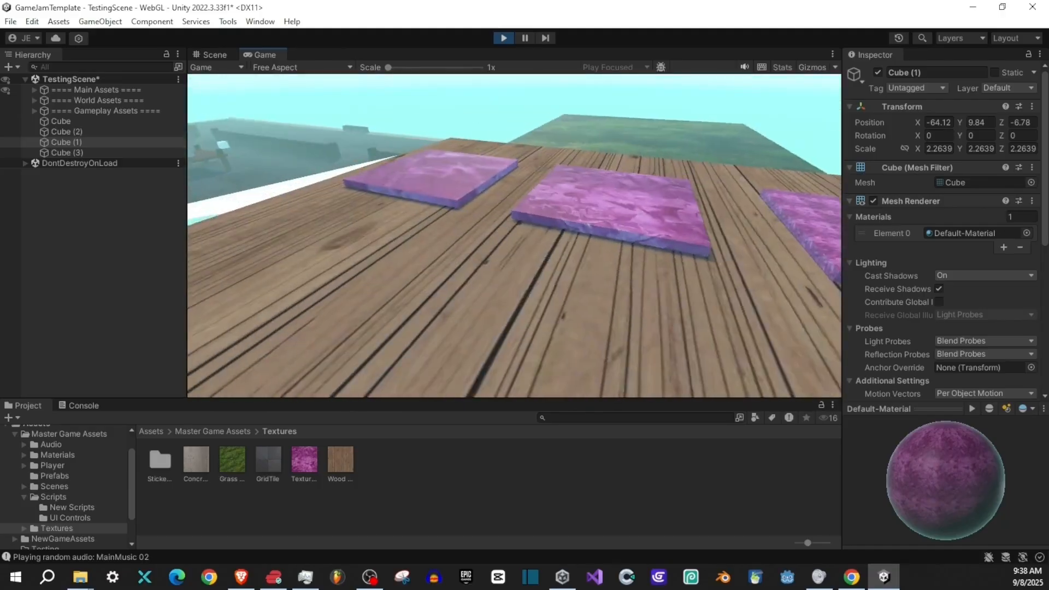
key("super")
left_click(502, 41)
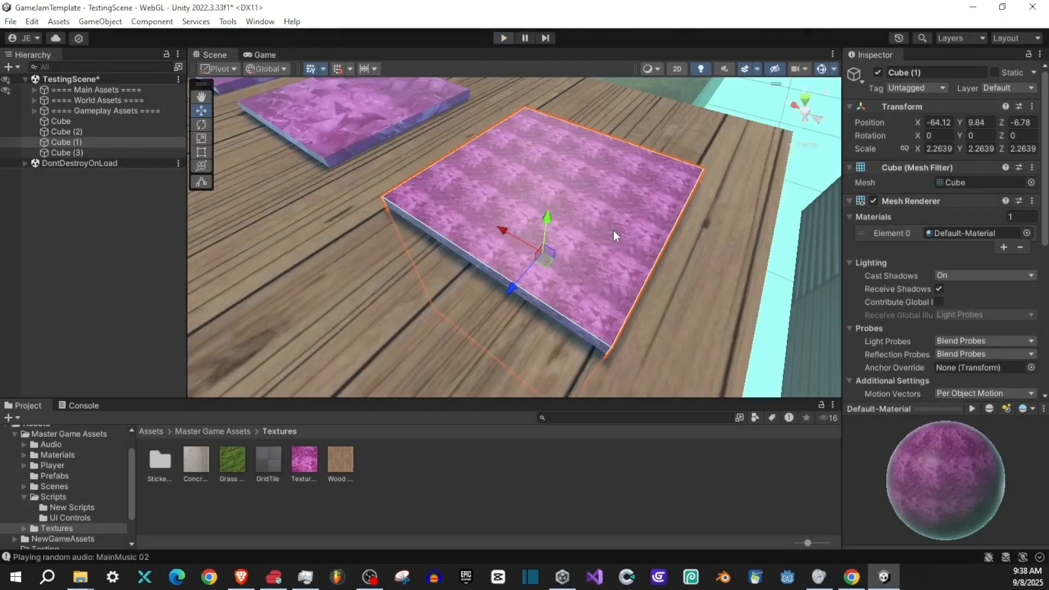
- Set the main maps tiling of the material on Cube (1) to X 1.5 and Y 1.5
left_click_drag(552, 273, 463, 239)
key("d")
key("d")
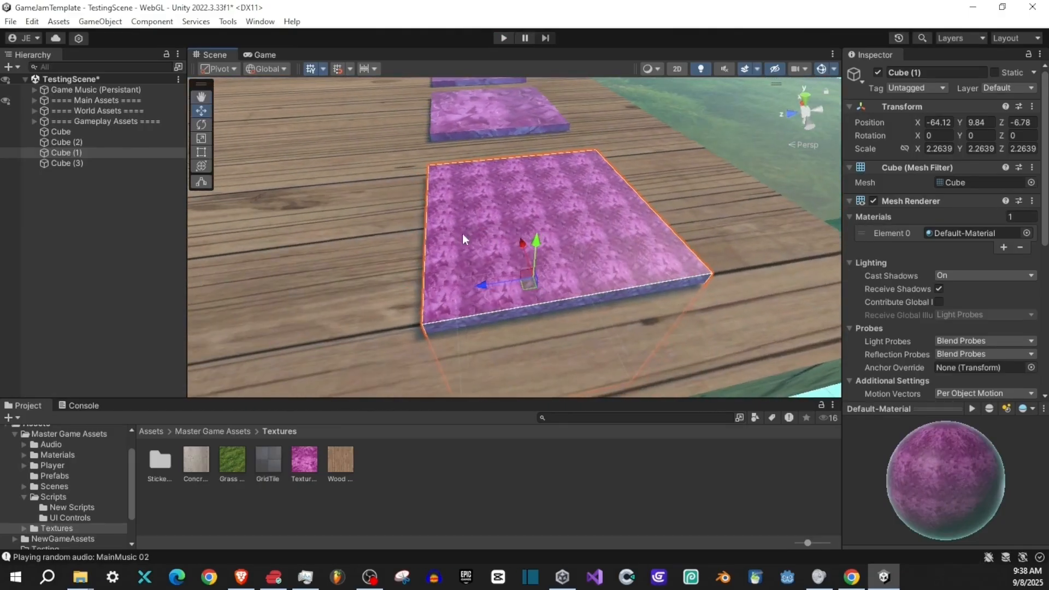
scroll(869, 319, "down", 5)
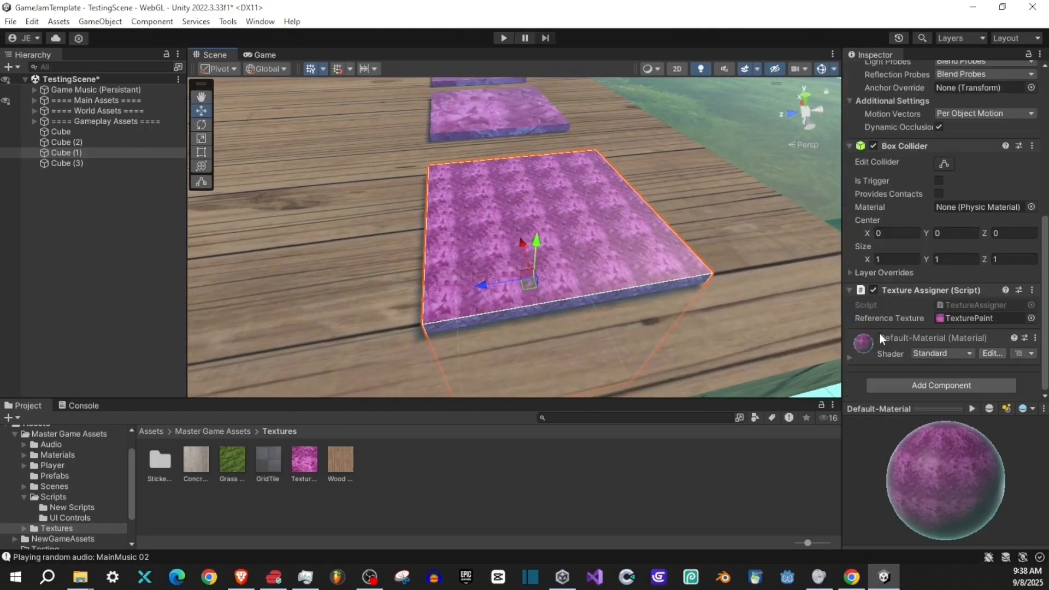
left_click(849, 358)
scroll(893, 310, "down", 4)
scroll(891, 277, "down", 2)
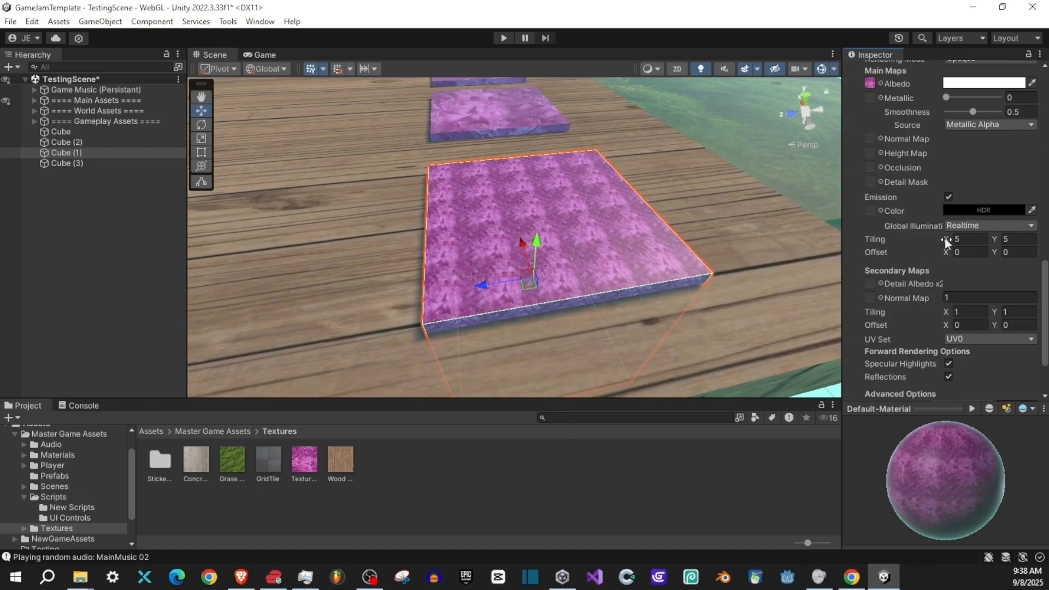
left_click_drag(945, 238, 875, 245)
left_click_drag(958, 240, 996, 244)
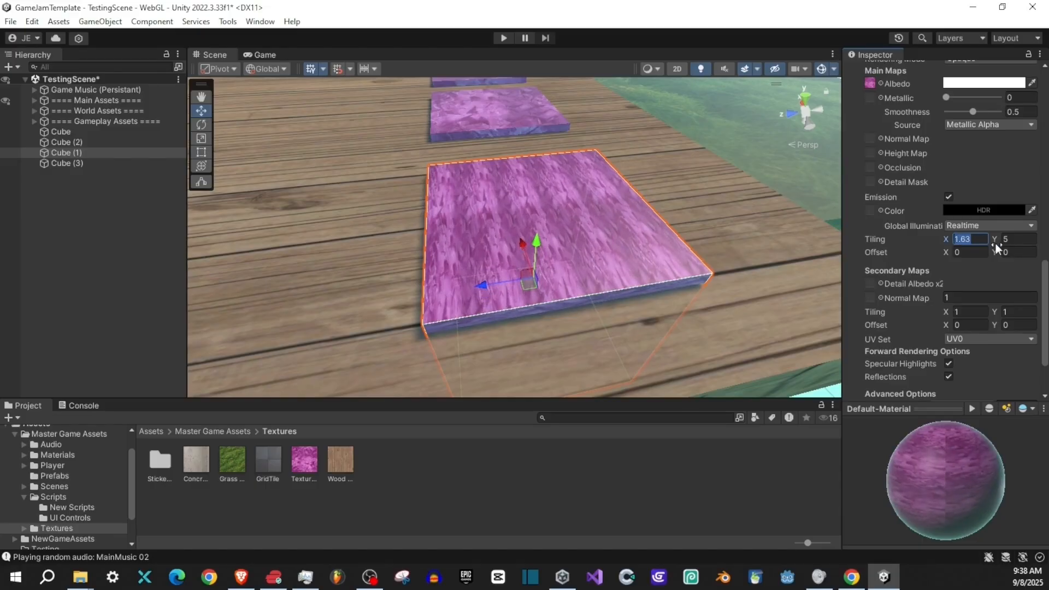
type("1.5")
left_click(1007, 241)
type("1.5")
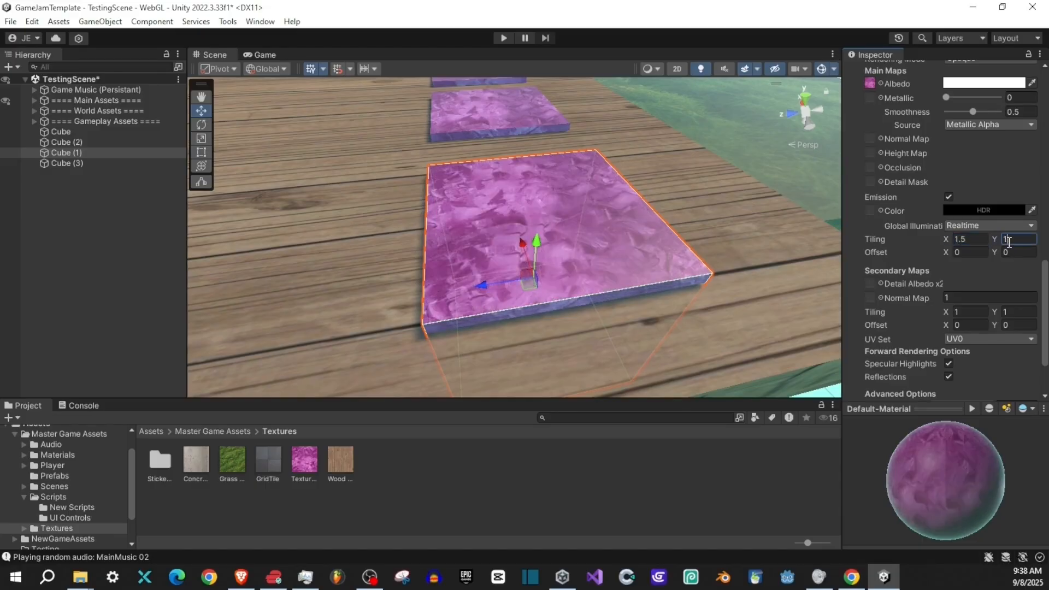
- Compare Cube (1) with the neighbouring cube, and tint its material orange through the albedo colour
left_click_drag(612, 235, 440, 135)
left_click_drag(419, 219, 585, 181)
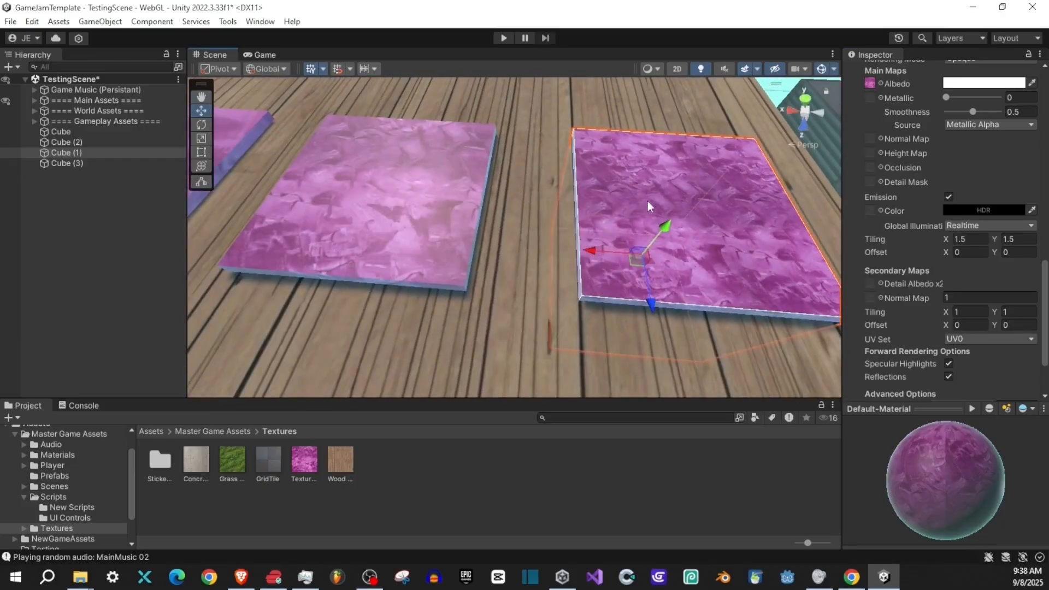
left_click_drag(741, 186, 518, 199)
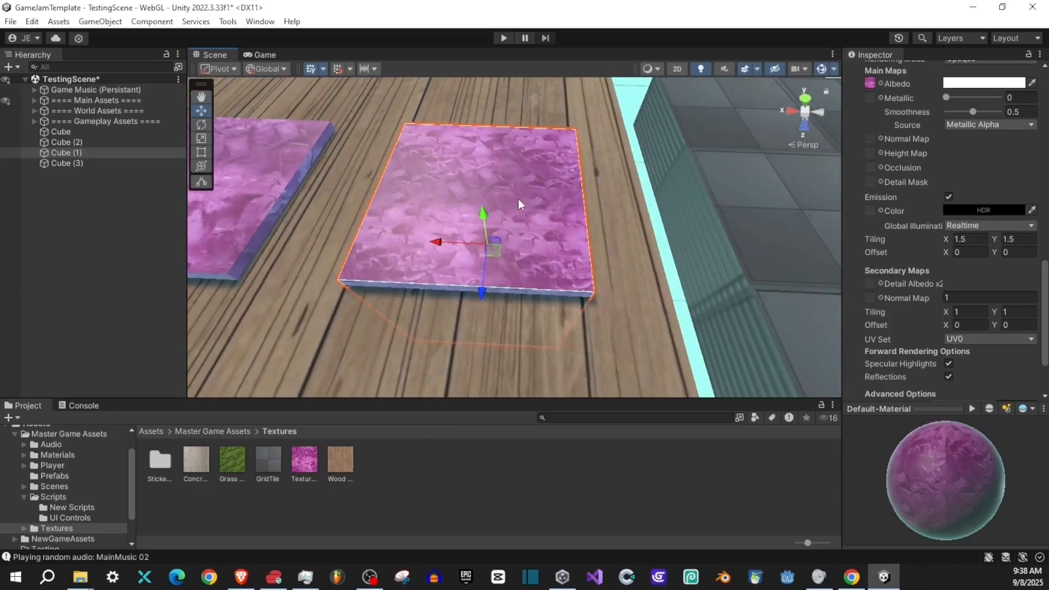
scroll(890, 272, "up", 4)
left_click(1006, 189)
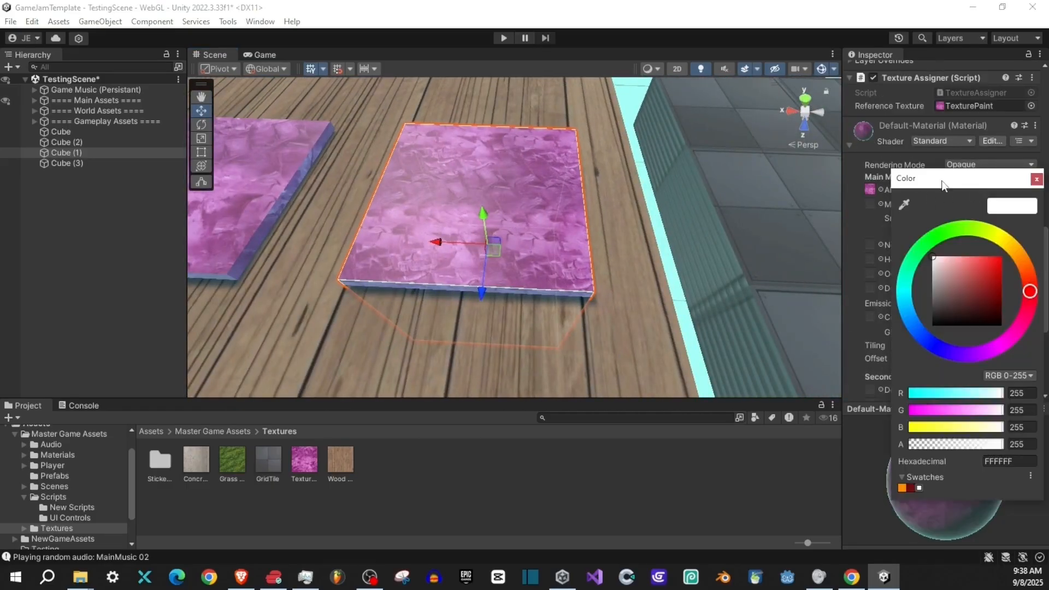
left_click(995, 344)
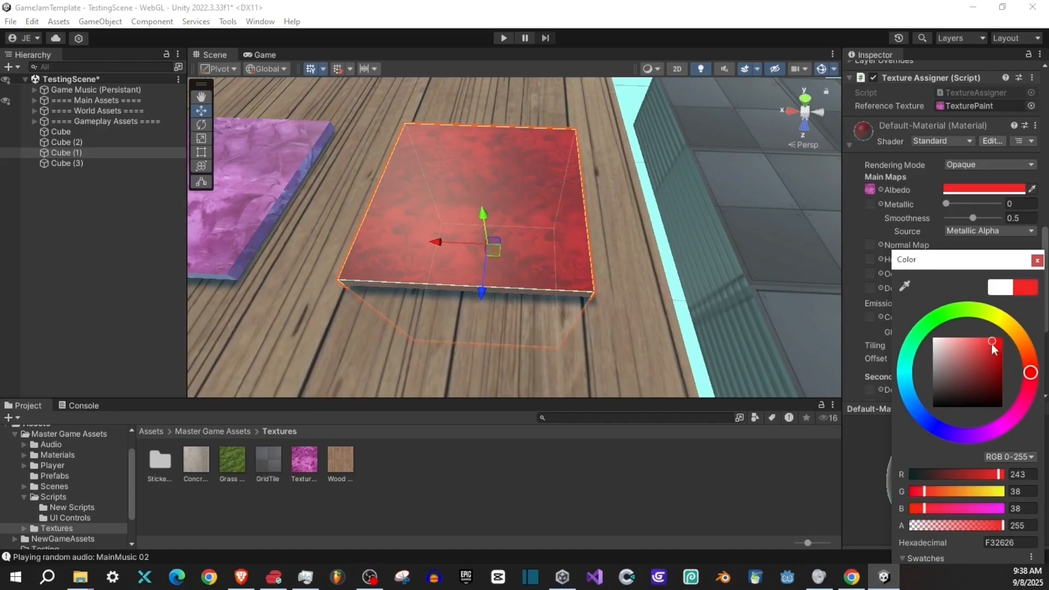
left_click_drag(1023, 350, 1007, 320)
- Tint the material on the object named Cube green through its albedo colour, and look over the recoloured cubes
left_click_drag(612, 176, 472, 197)
left_click(400, 181)
left_click_drag(647, 187, 640, 179)
key("s")
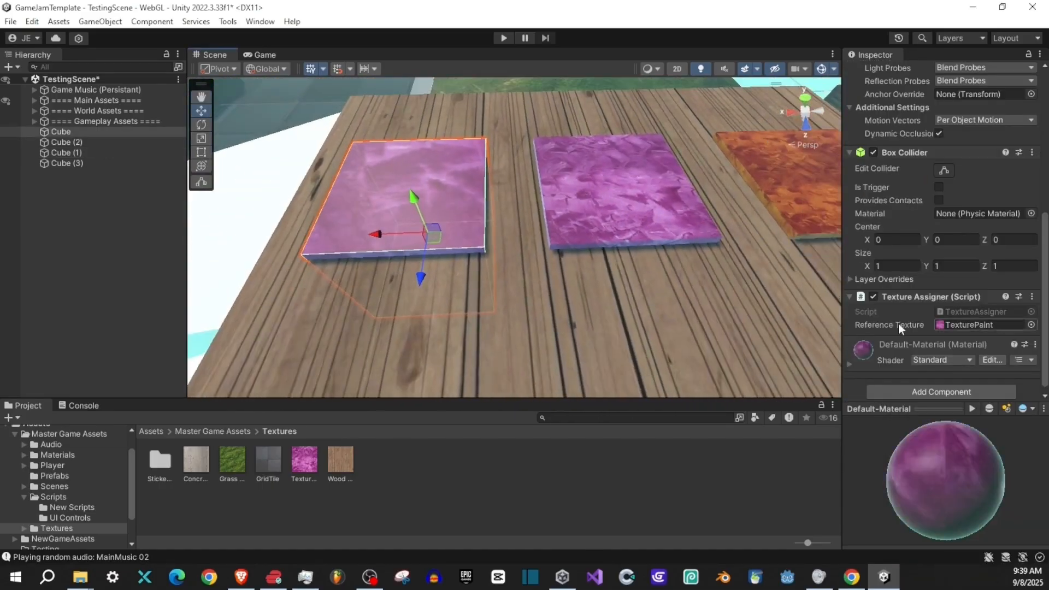
left_click(848, 365)
scroll(896, 317, "down", 3)
left_click(954, 231)
left_click(1014, 292)
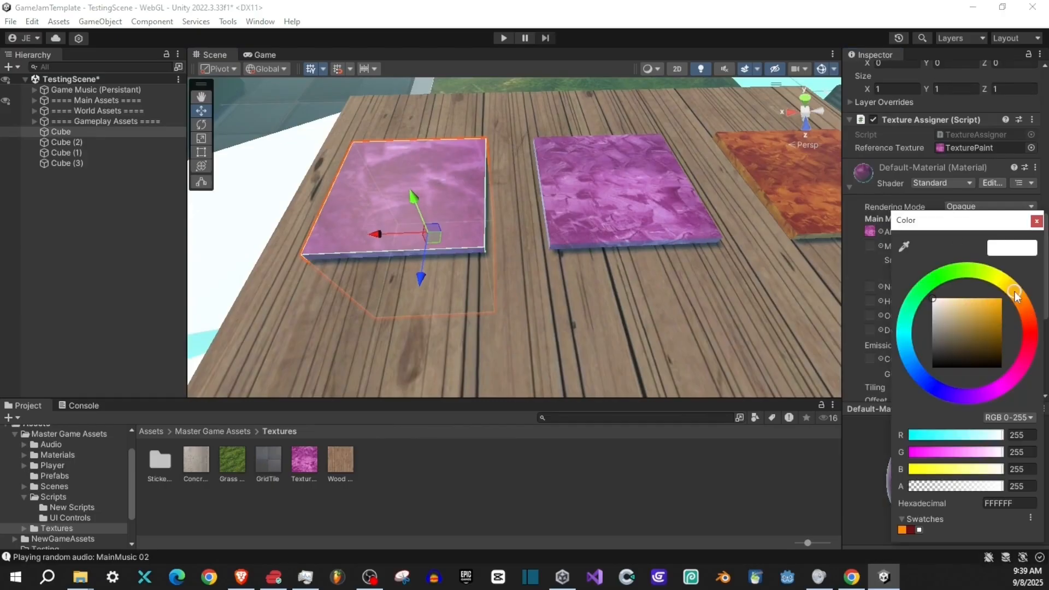
left_click(923, 278)
left_click_drag(977, 315, 997, 302)
left_click(595, 256)
left_click_drag(741, 223, 474, 189)
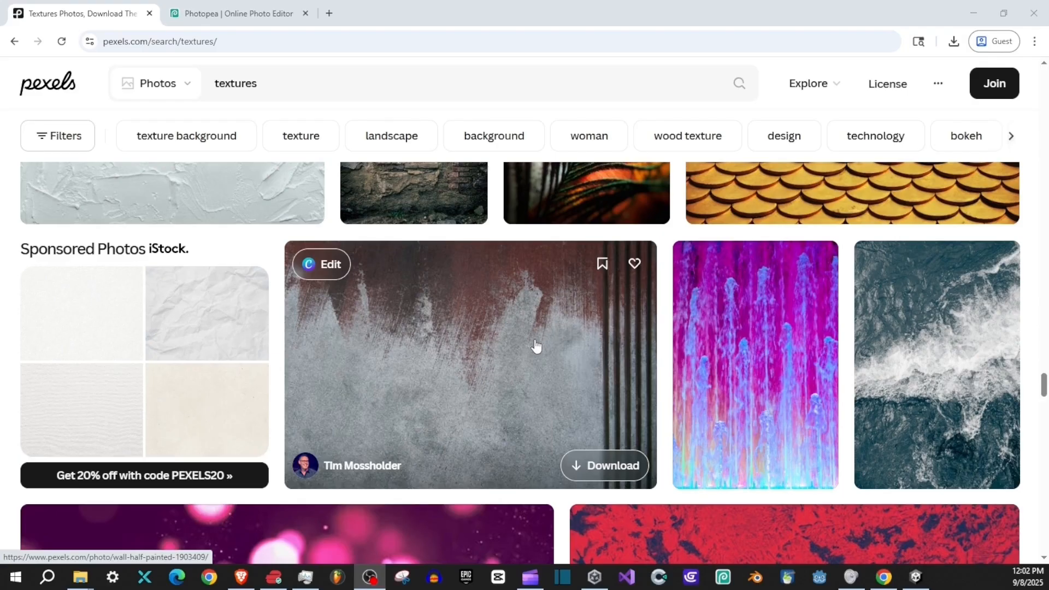
- Copy the half-painted wall photo from Pexels and paste it into the open Wall document in Photopea
left_click(485, 336)
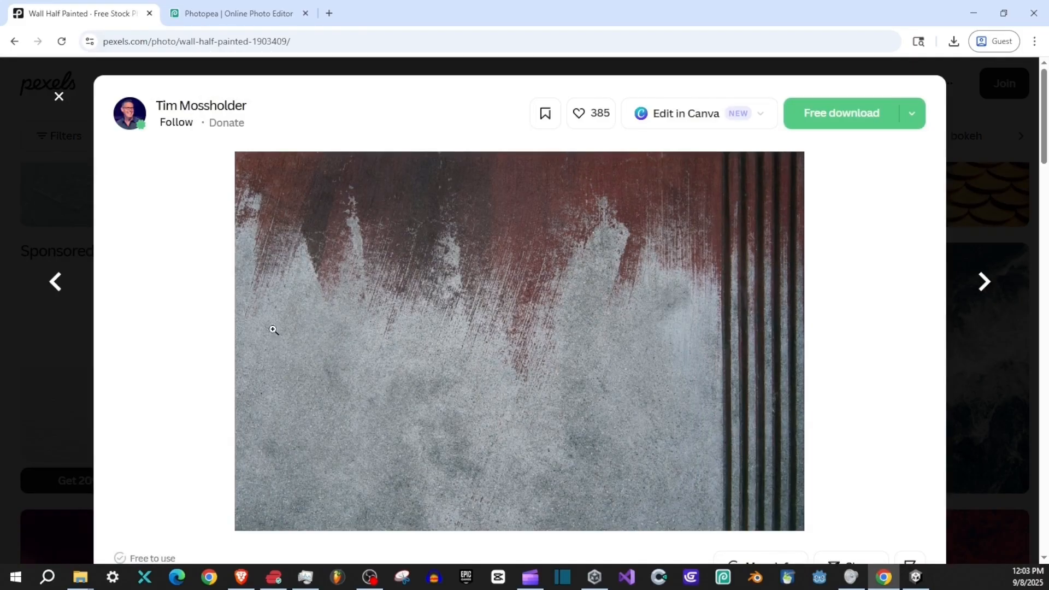
right_click(430, 333)
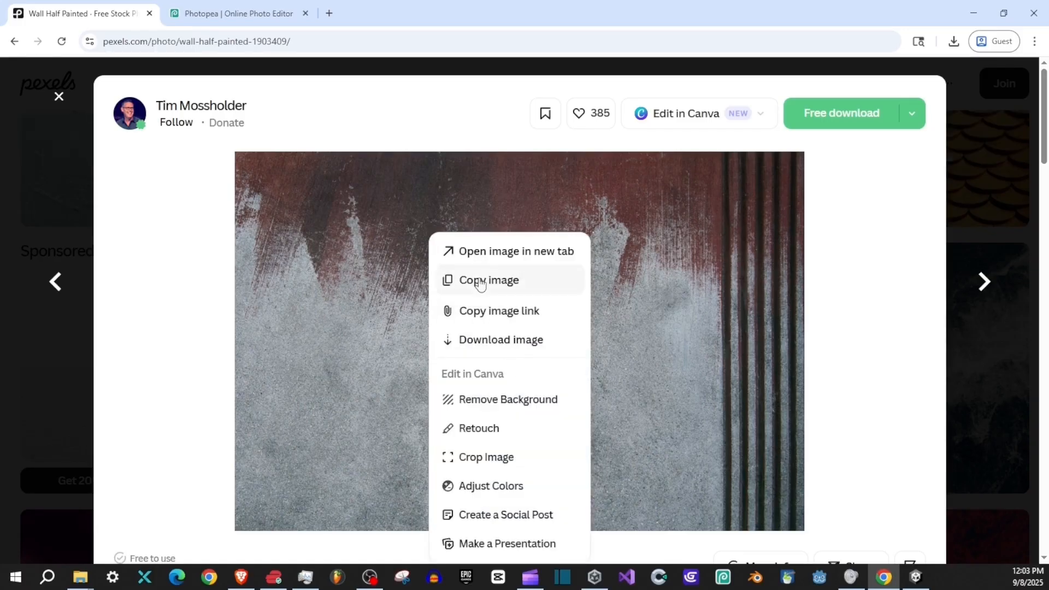
left_click(520, 280)
left_click(235, 14)
left_click(39, 67)
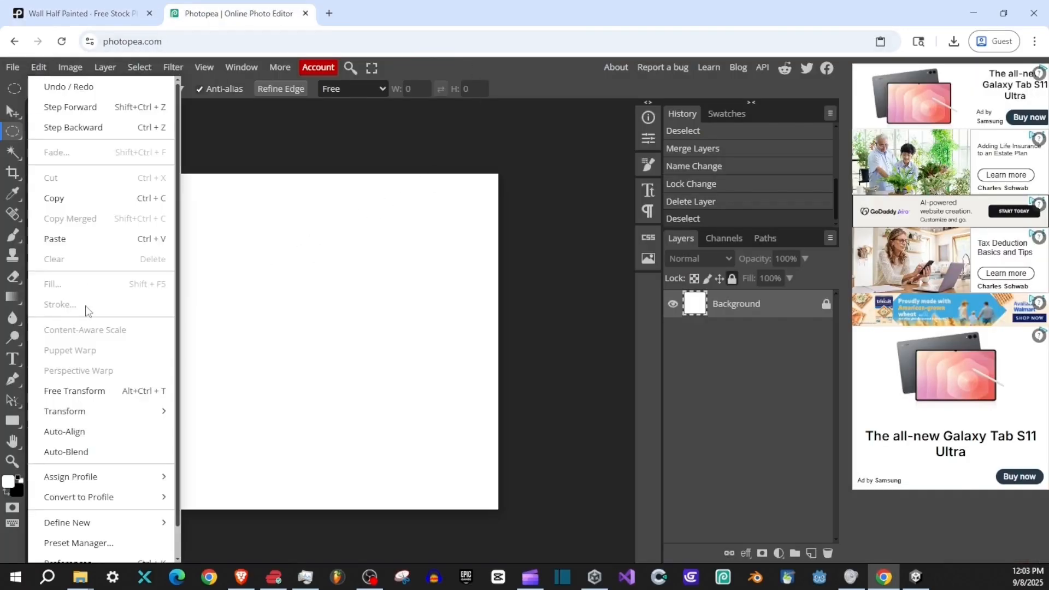
left_click(71, 242)
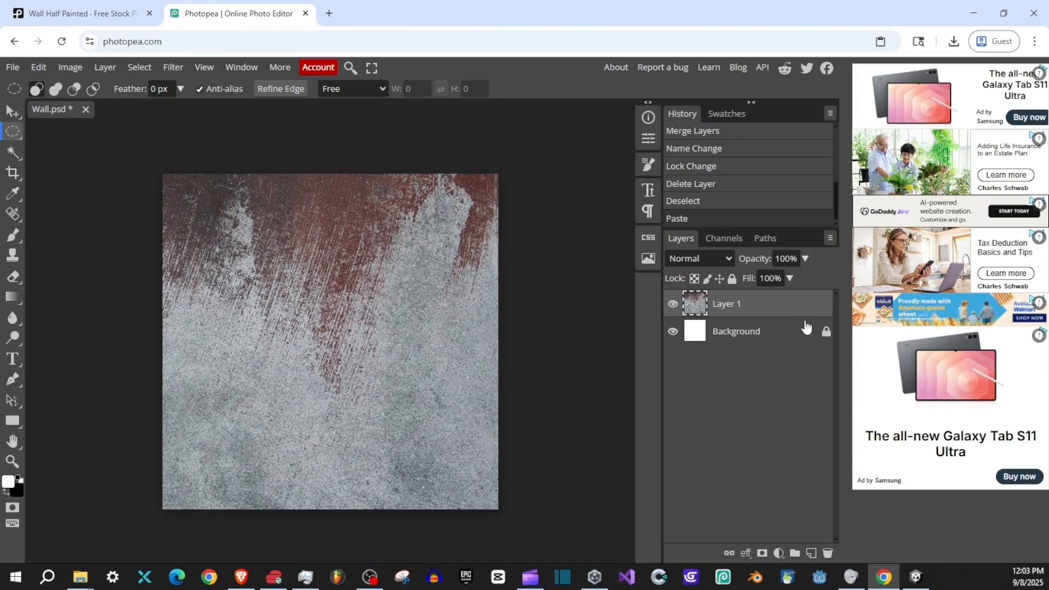
- Export the wall image as a 512 x 512 px PNG, replacing the existing Wall file in Downloads
left_click(12, 67)
mouse_move(64, 265)
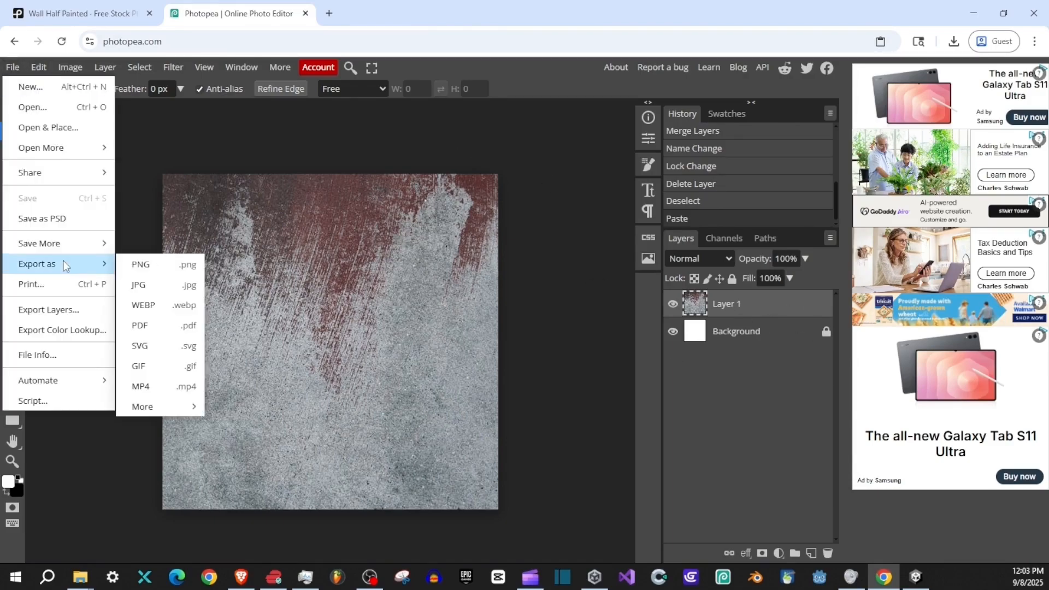
key("Return")
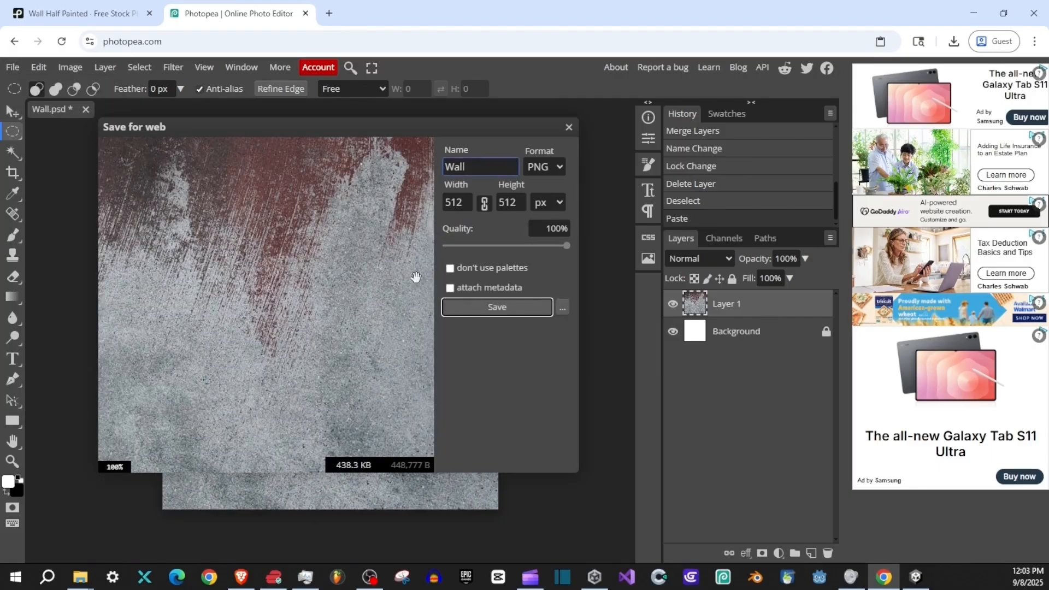
left_click(491, 304)
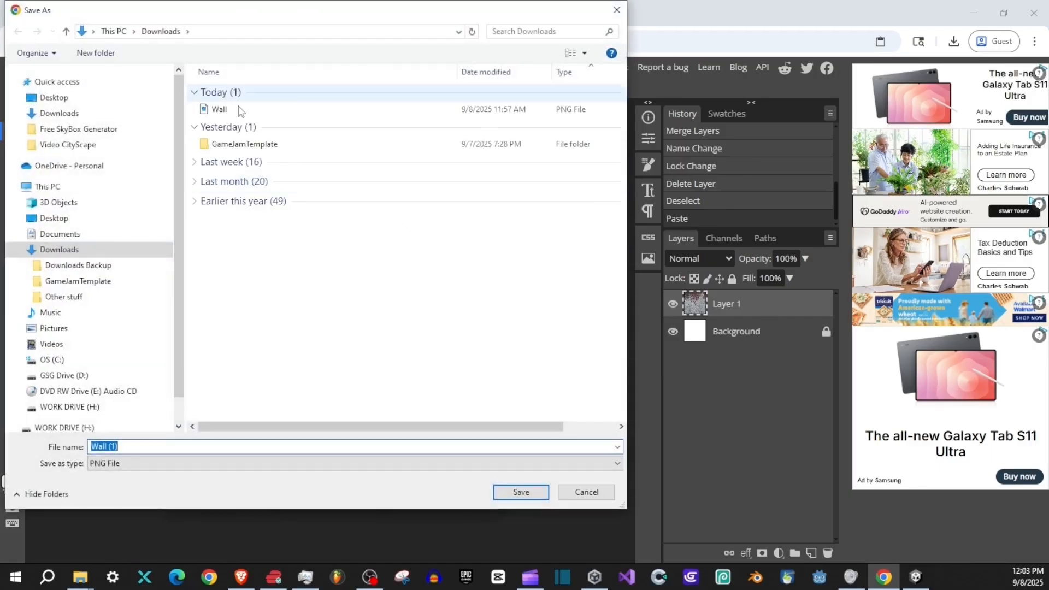
left_click(234, 111)
key("Return")
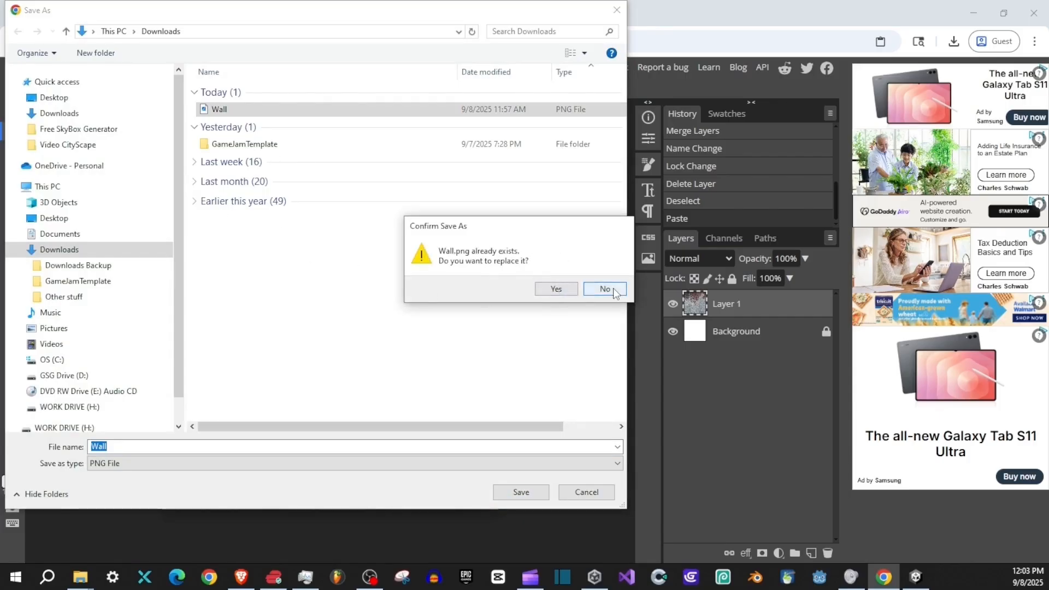
left_click(556, 288)
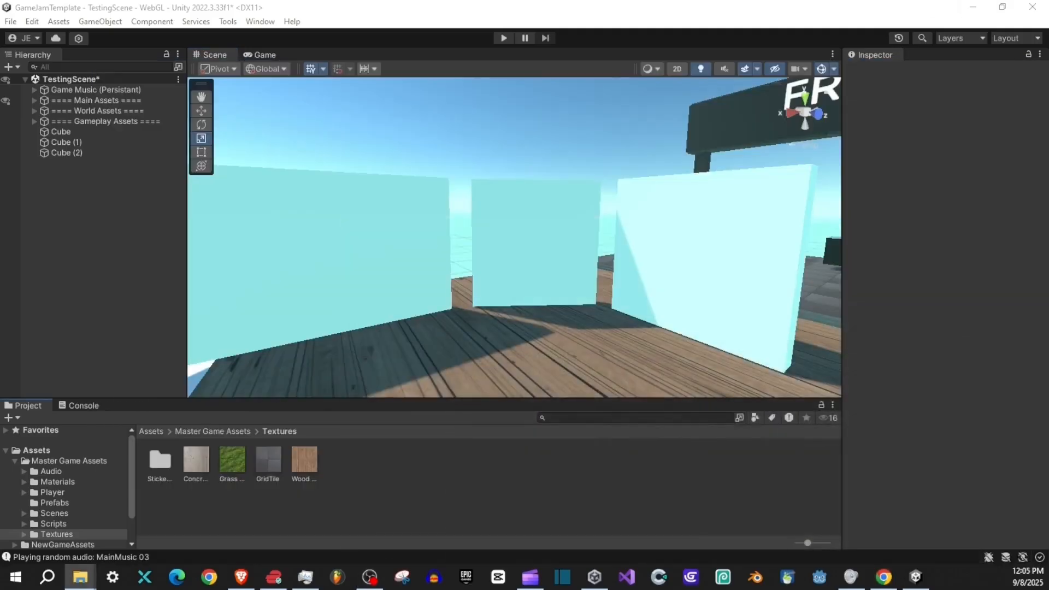
- Import the Wall image from the Downloads folder into the Textures folder of the Unity project
left_click_drag(1048, 152, 670, 151)
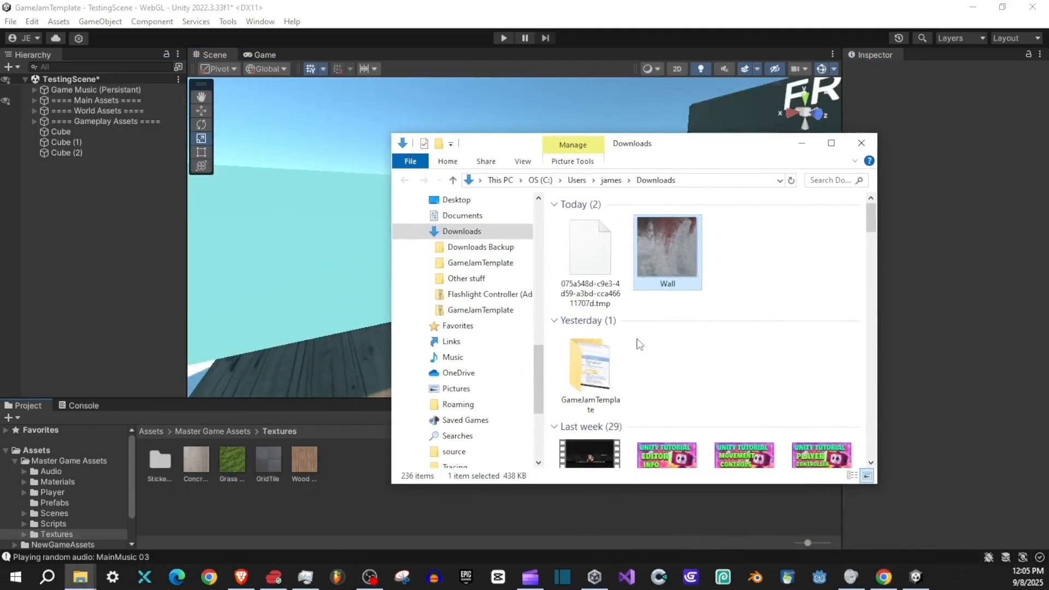
left_click(793, 181)
left_click_drag(591, 248, 365, 475)
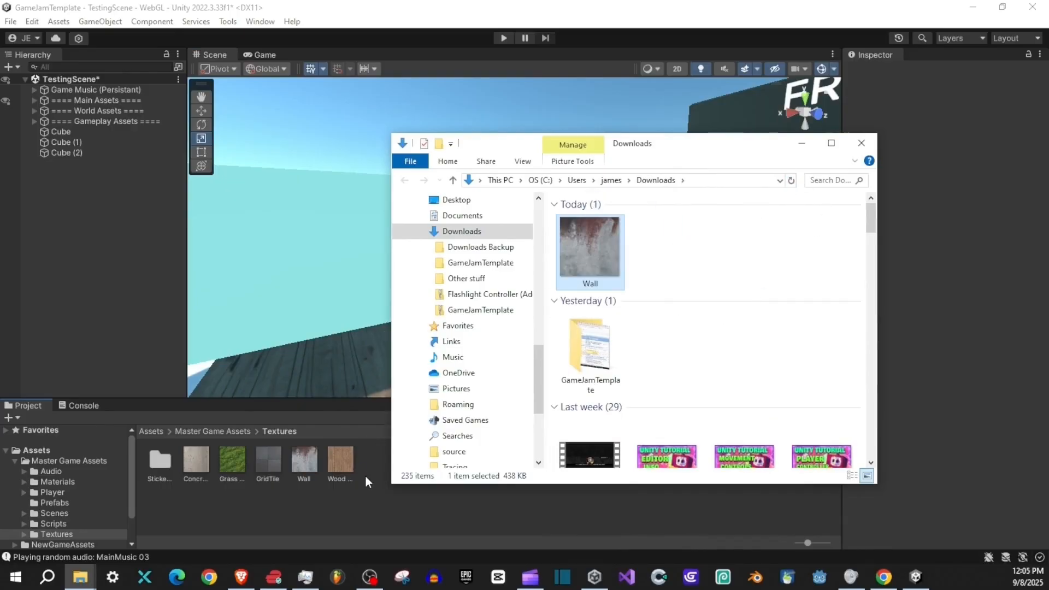
left_click(245, 493)
- Assign the Wall texture as the Texture Assigner's reference texture on Cube, Cube (1) and Cube (2)
left_click(690, 230)
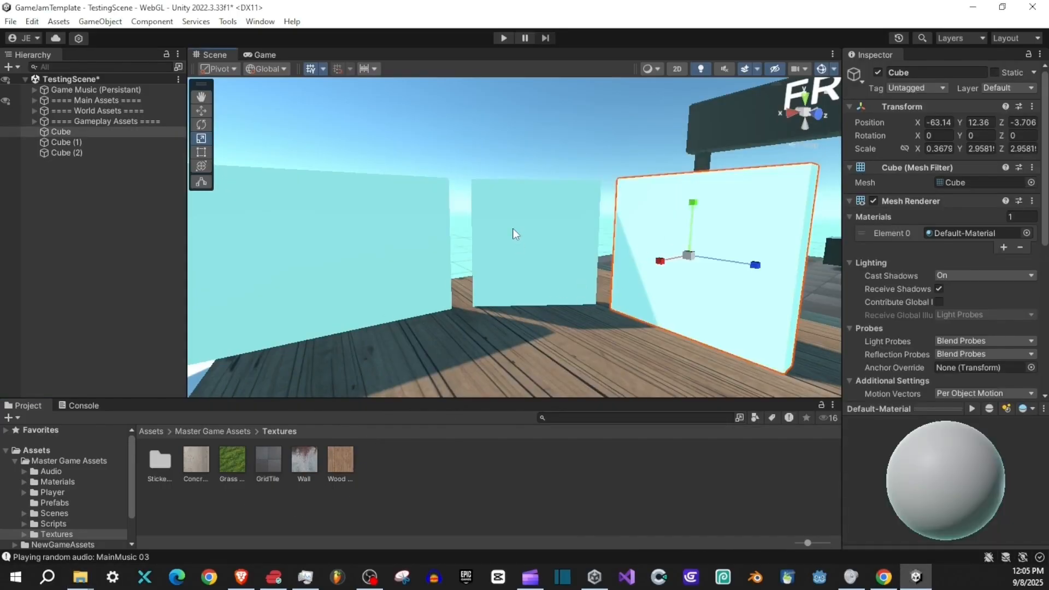
left_click(515, 230, "shift")
left_click(365, 254, "shift")
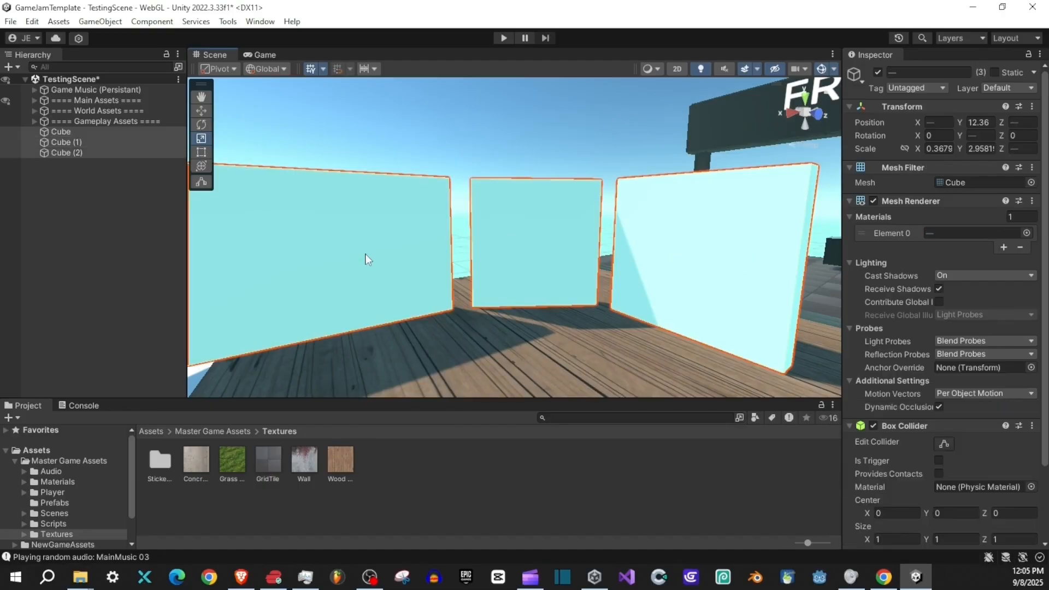
left_click(727, 237)
scroll(940, 246, "down", 5)
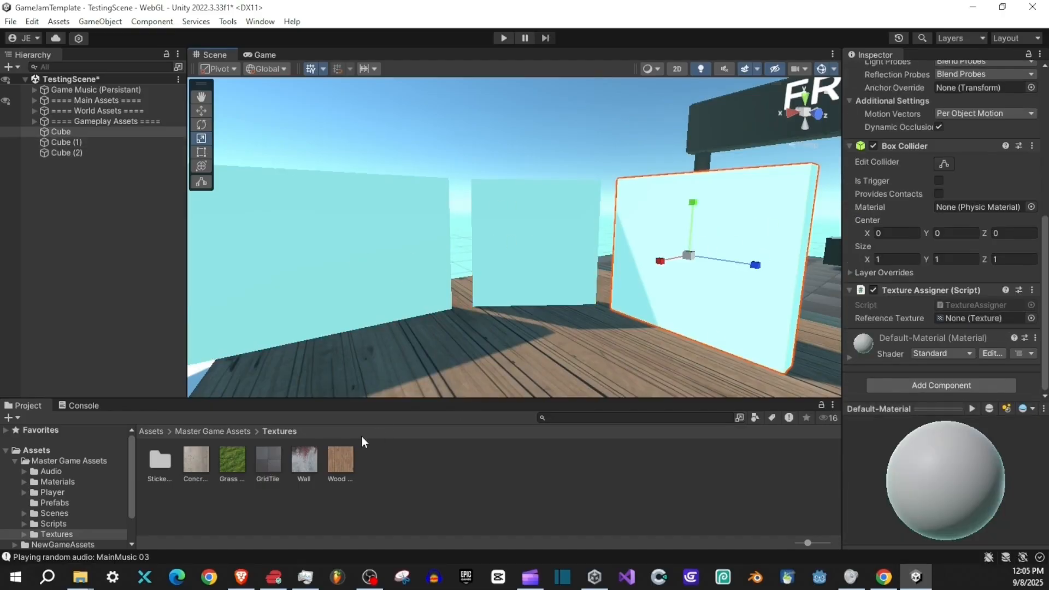
left_click_drag(304, 460, 966, 320)
left_click(529, 272)
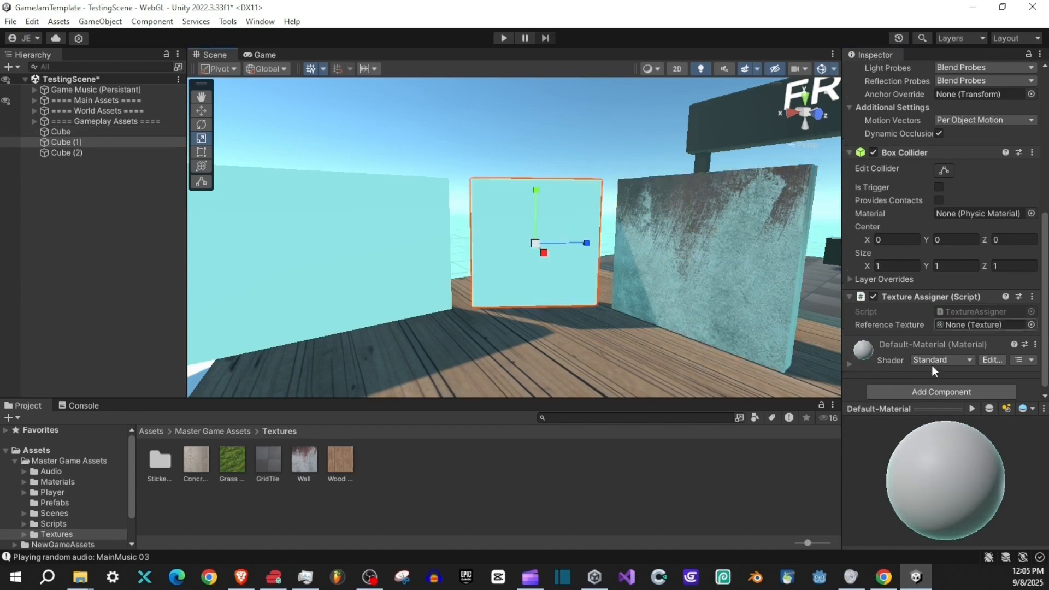
left_click_drag(310, 468, 961, 324)
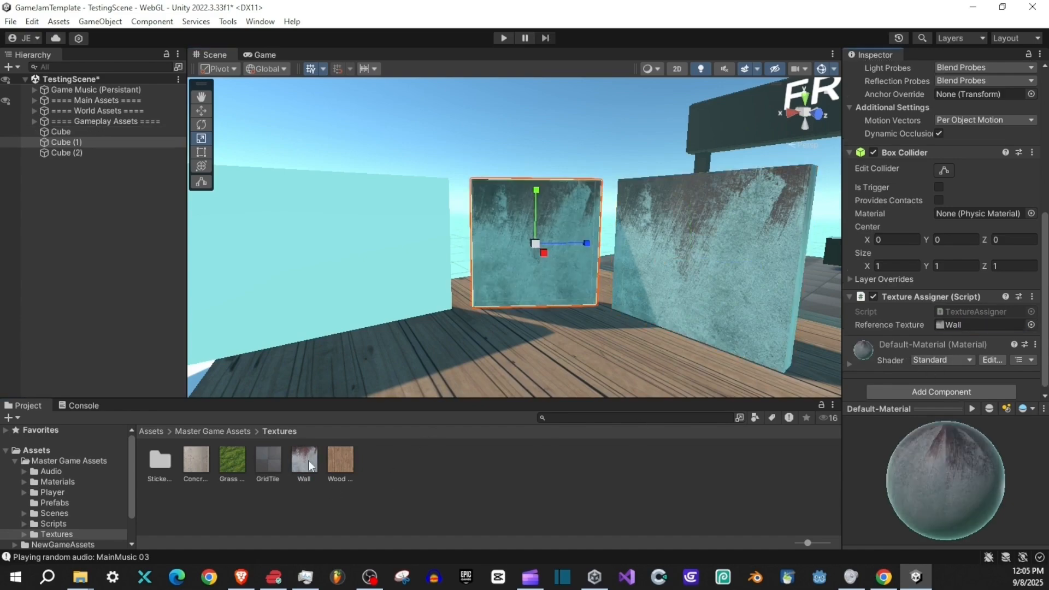
left_click(358, 273)
left_click_drag(352, 327, 987, 324)
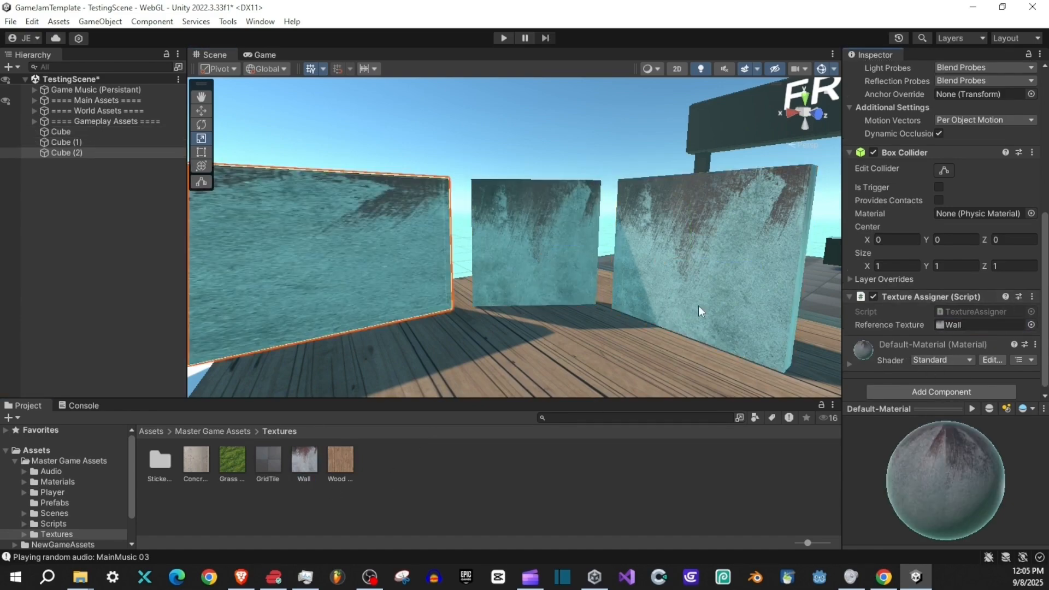
- Set the main map tiling of the Wall material on Cube (1) to X 6 and Y 5
left_click_drag(591, 224, 552, 301)
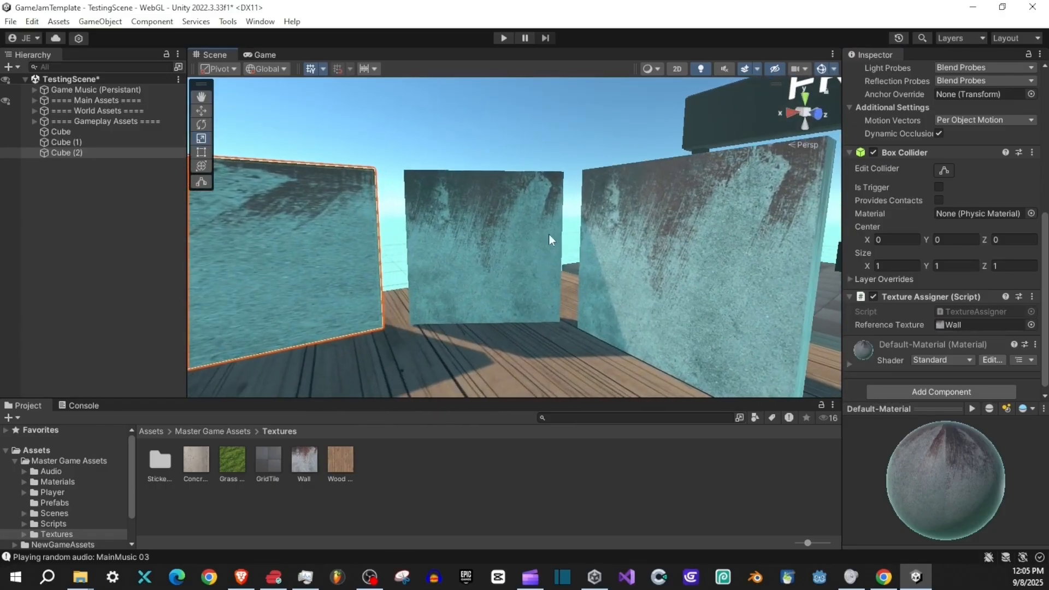
left_click(509, 227)
scroll(874, 338, "down", 1)
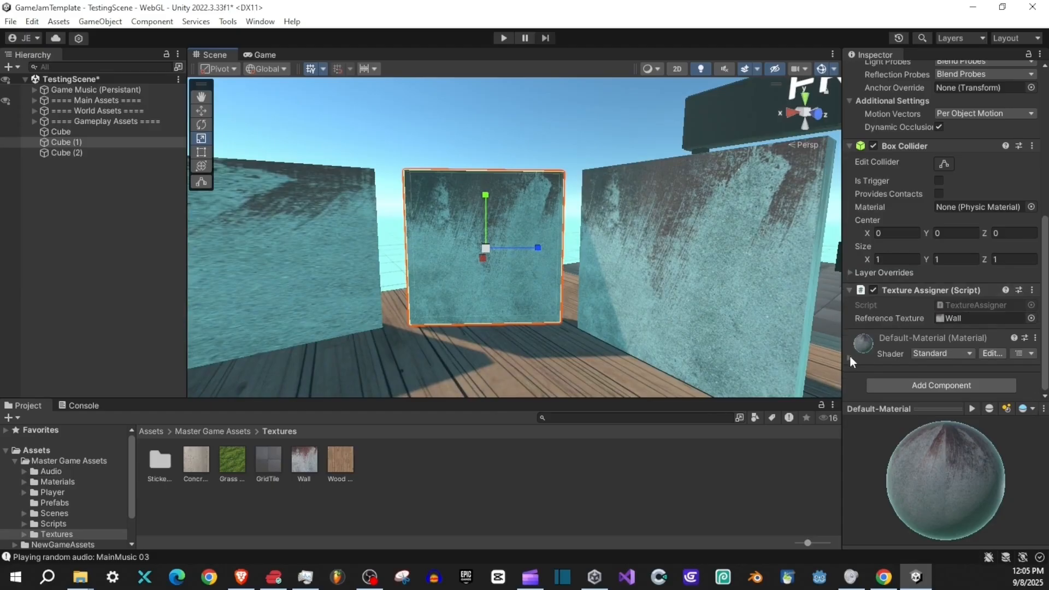
left_click(851, 356)
scroll(906, 324, "down", 5)
left_click(957, 313)
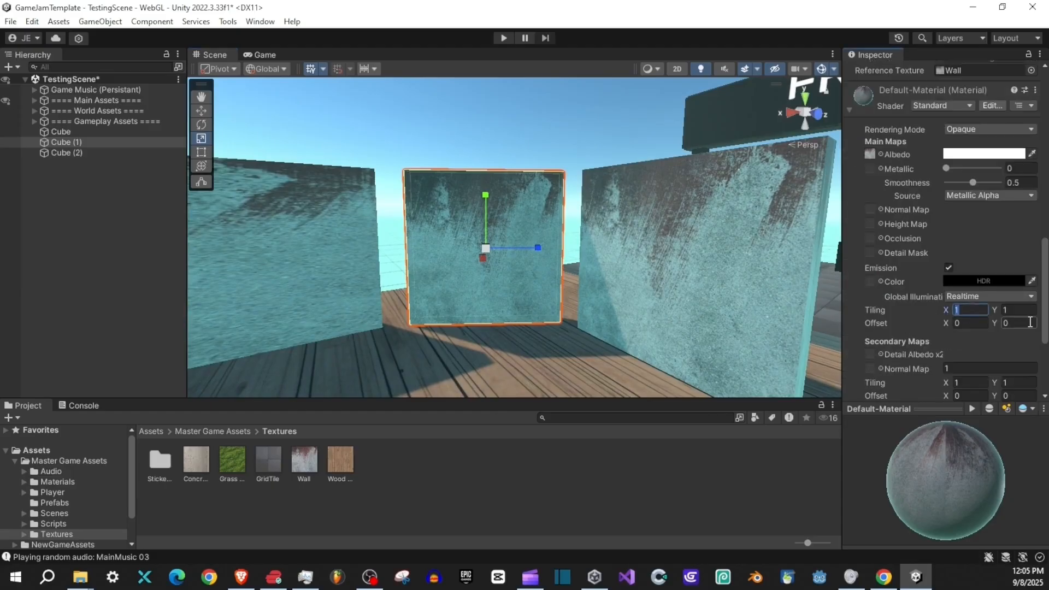
type("6")
left_click(1027, 310)
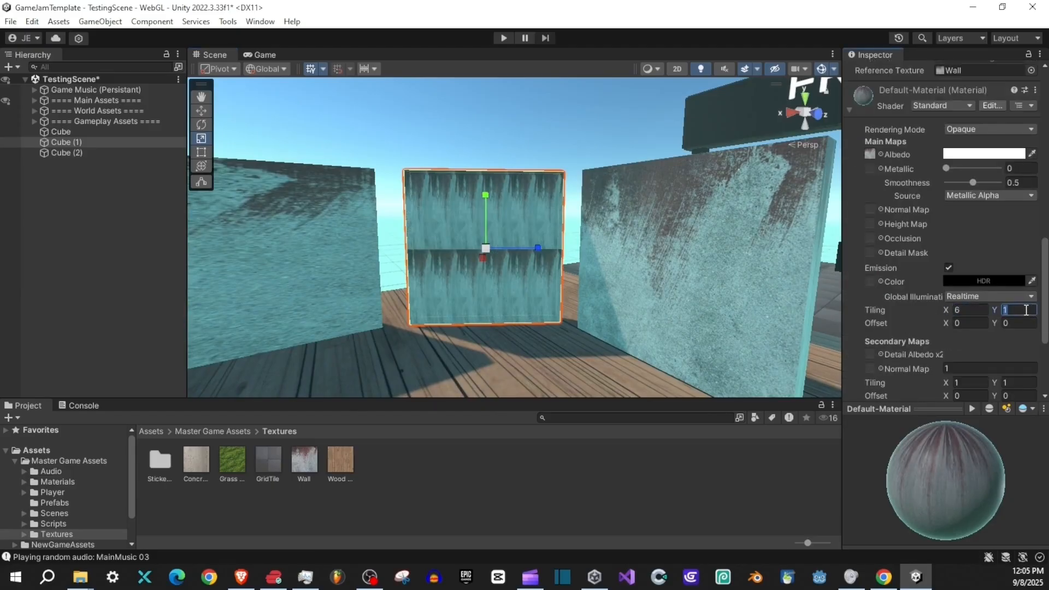
key("BackSpace")
type("5")
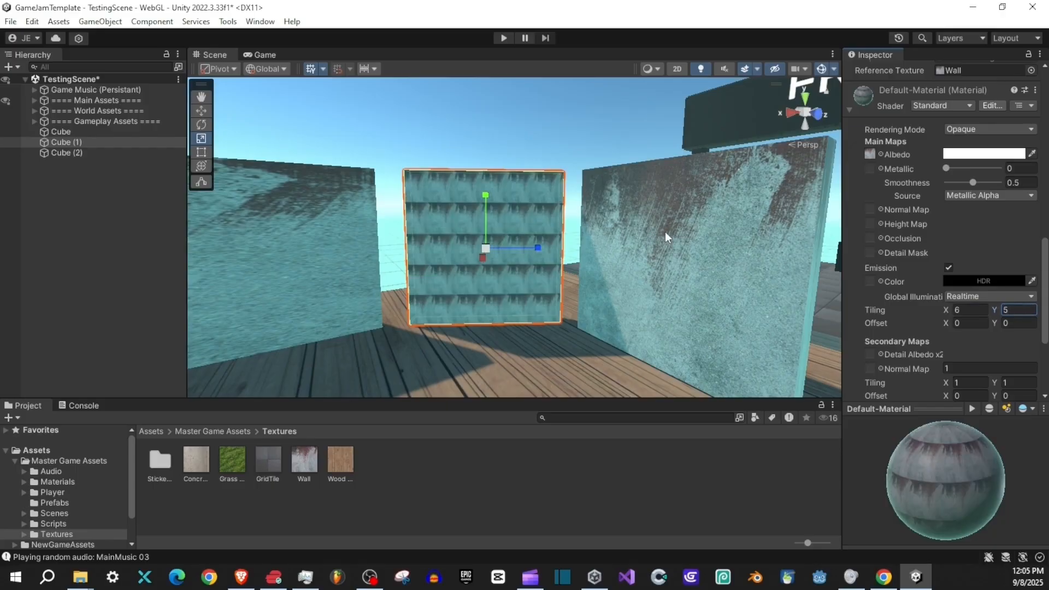
- Set the main map X tiling of the Wall material on Cube (2) to 3.85
left_click_drag(666, 238, 733, 232)
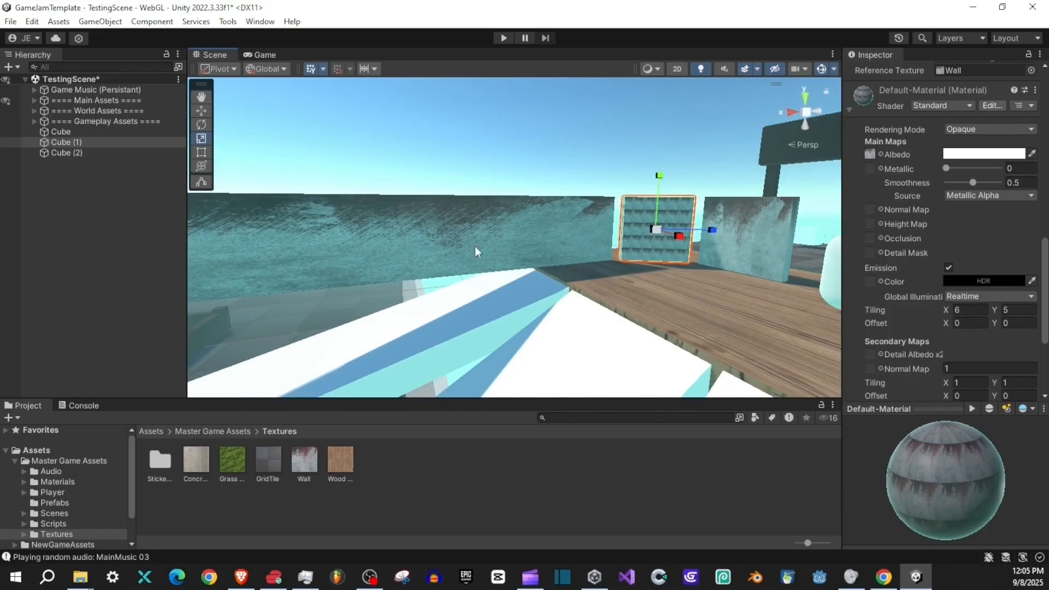
left_click_drag(598, 221, 634, 256)
left_click(634, 257)
key("w")
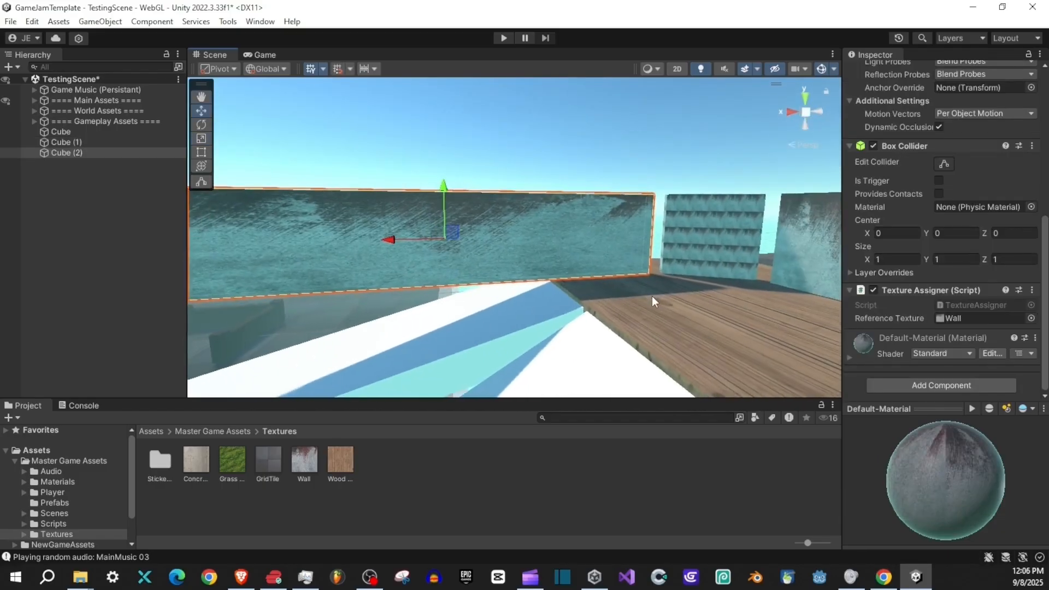
left_click_drag(652, 296, 529, 254)
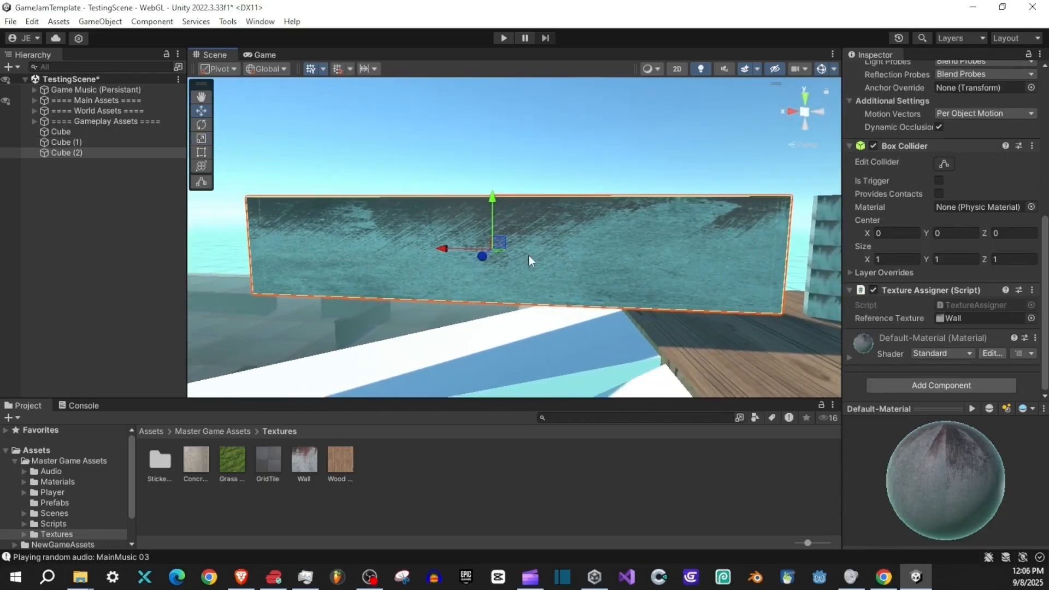
left_click(850, 359)
scroll(896, 342, "down", 5)
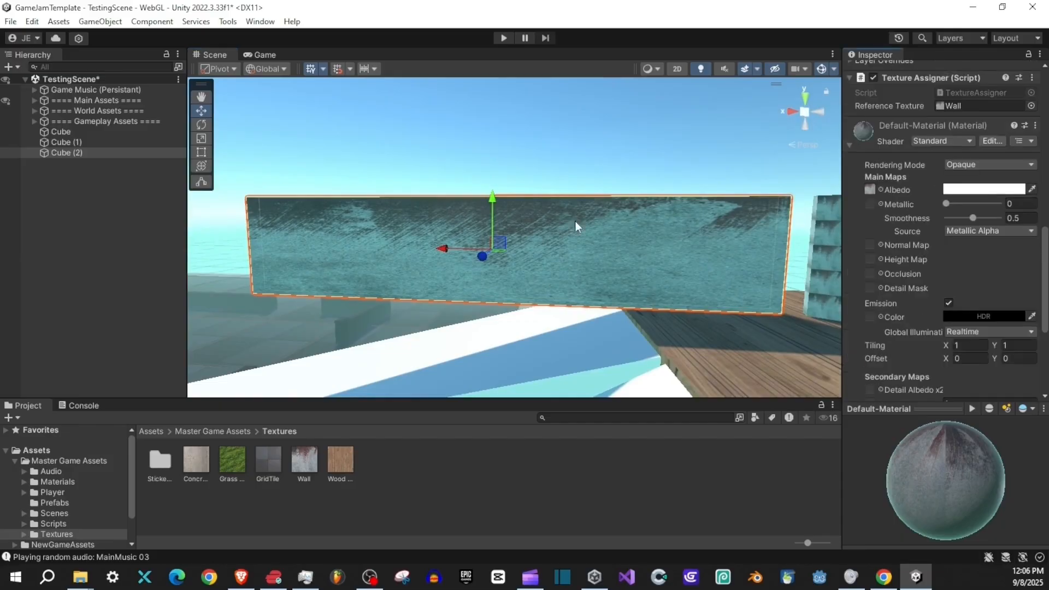
scroll(902, 264, "down", 5)
left_click_drag(949, 205, 991, 208)
left_click_drag(635, 250, 656, 254)
left_click_drag(541, 209, 522, 218)
left_click_drag(942, 204, 969, 201)
- Examine the wall texture's tiling on the three cubes in the scene and by walking around them in play mode
left_click_drag(585, 220, 751, 218)
left_click_drag(537, 178, 528, 110)
left_click_drag(529, 211, 484, 261)
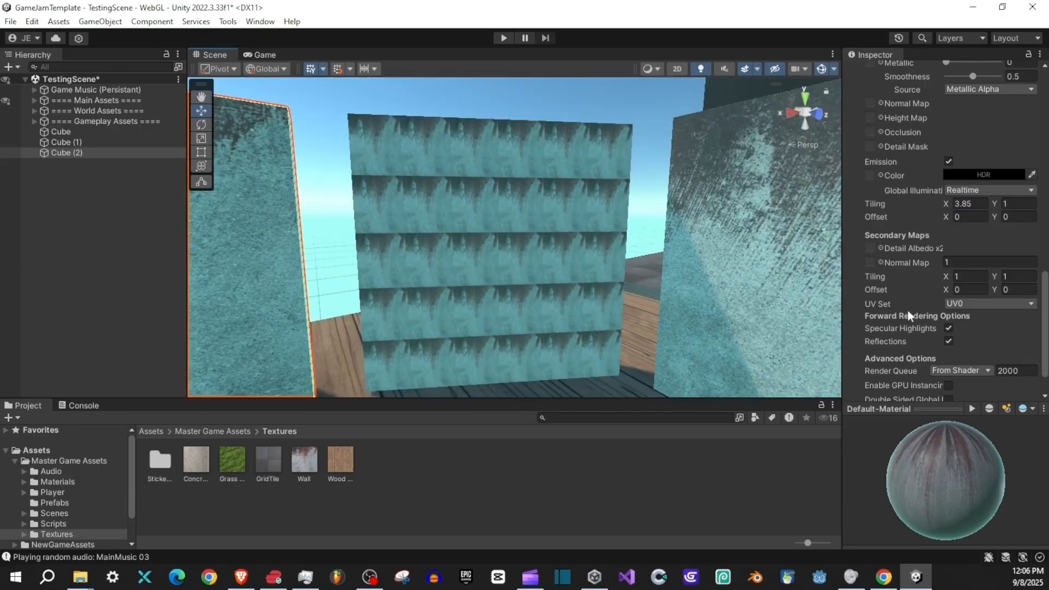
left_click_drag(550, 207, 497, 265)
left_click_drag(539, 236, 471, 290)
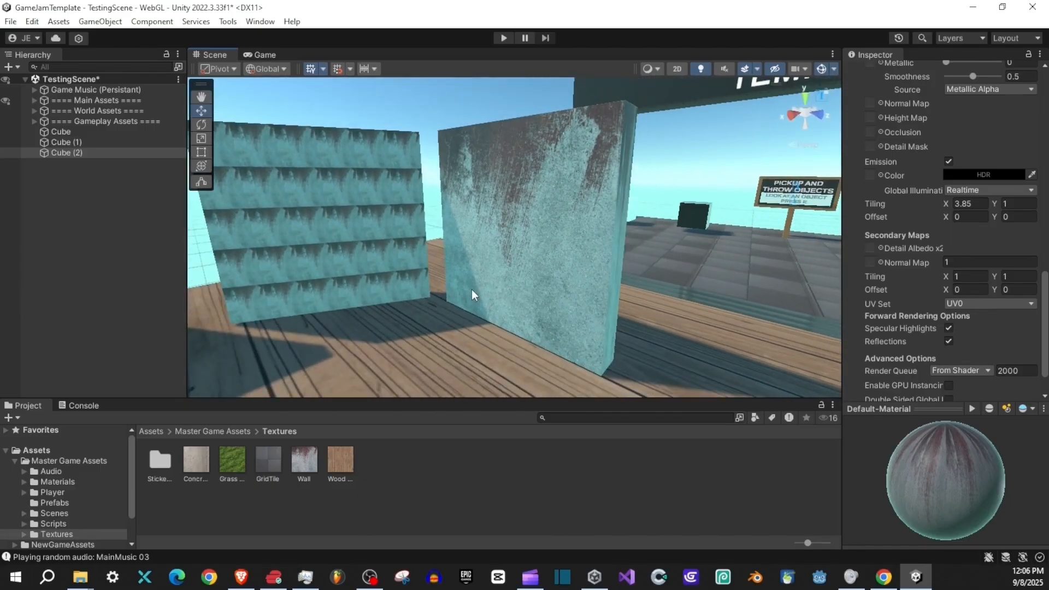
left_click_drag(529, 263, 508, 252)
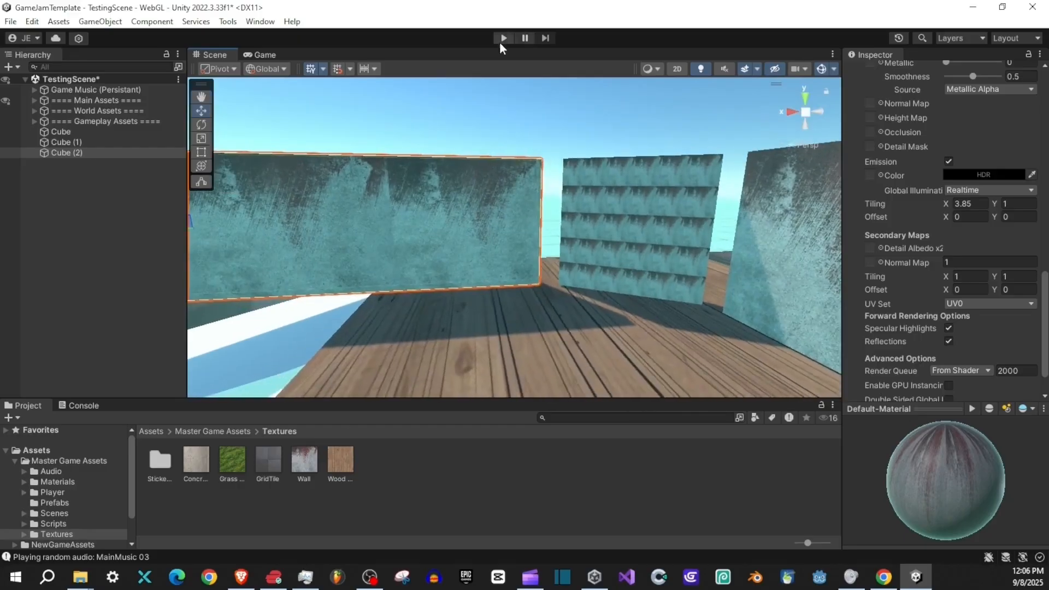
left_click(503, 38)
key("w")
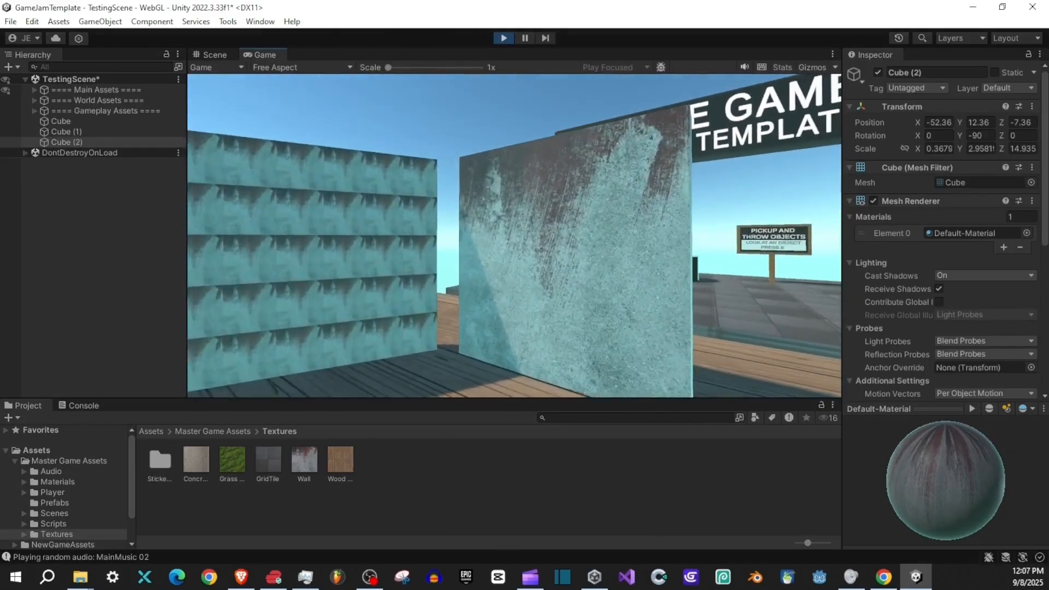
key("w")
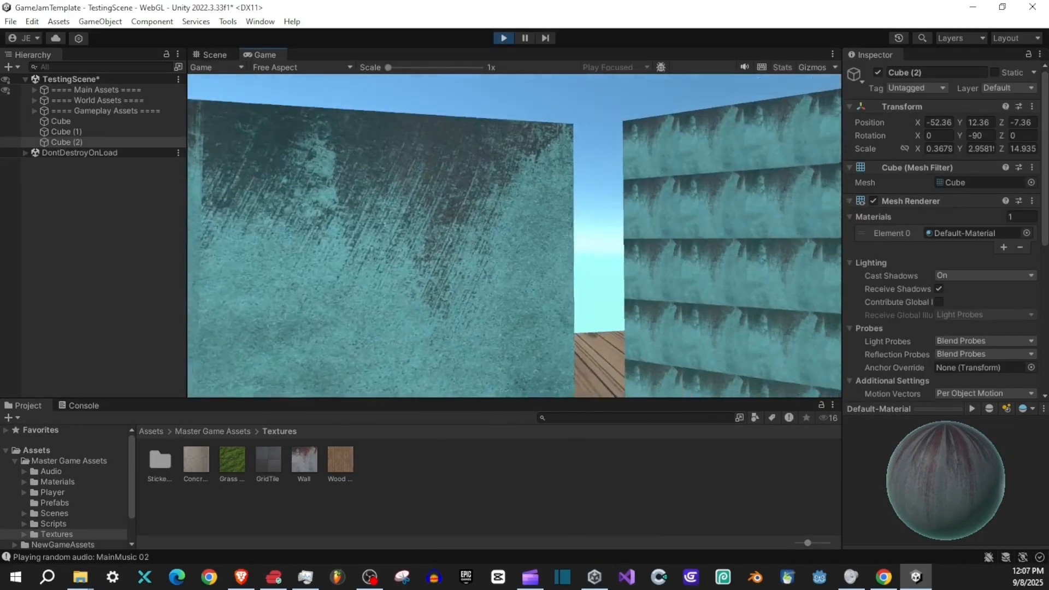
key("w")
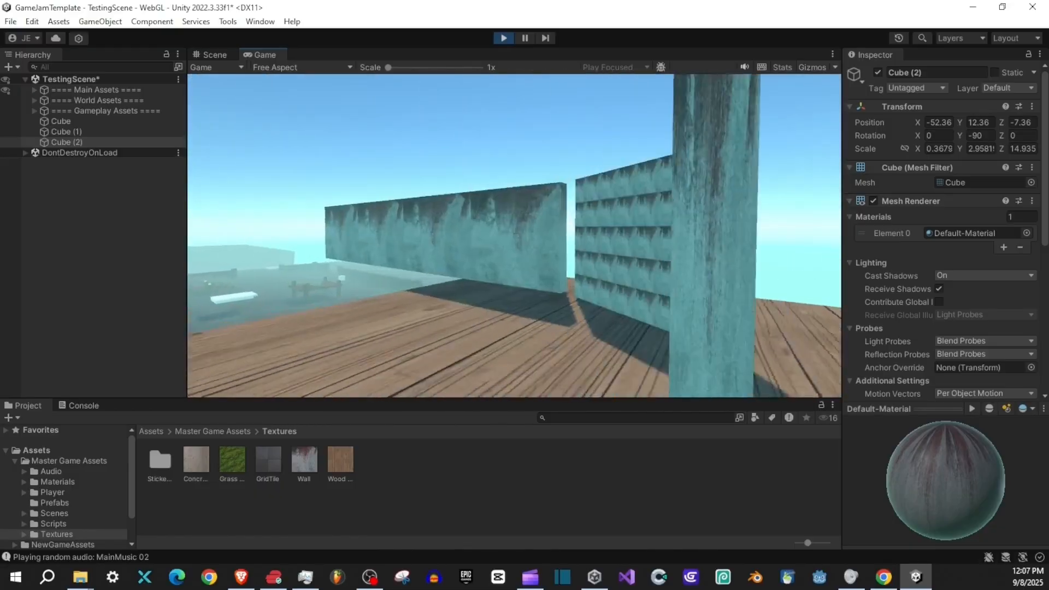
key("w")
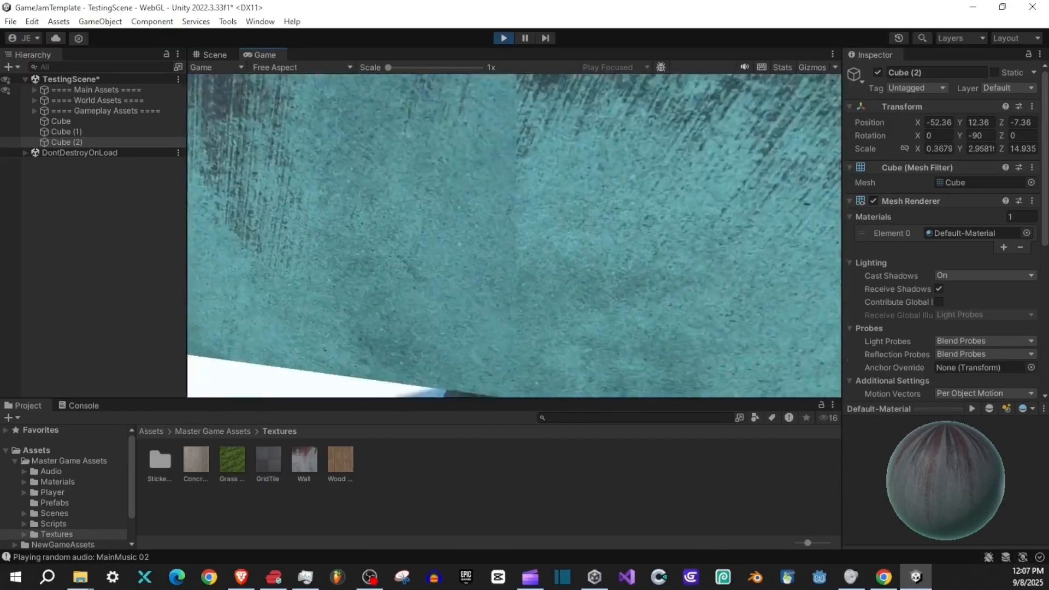
key("s")
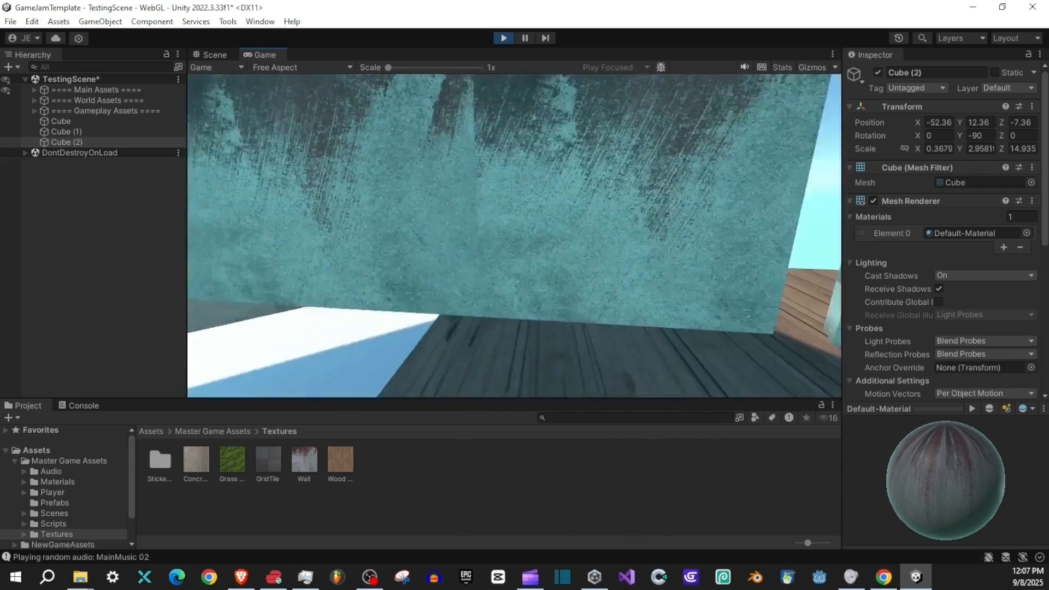
key("s")
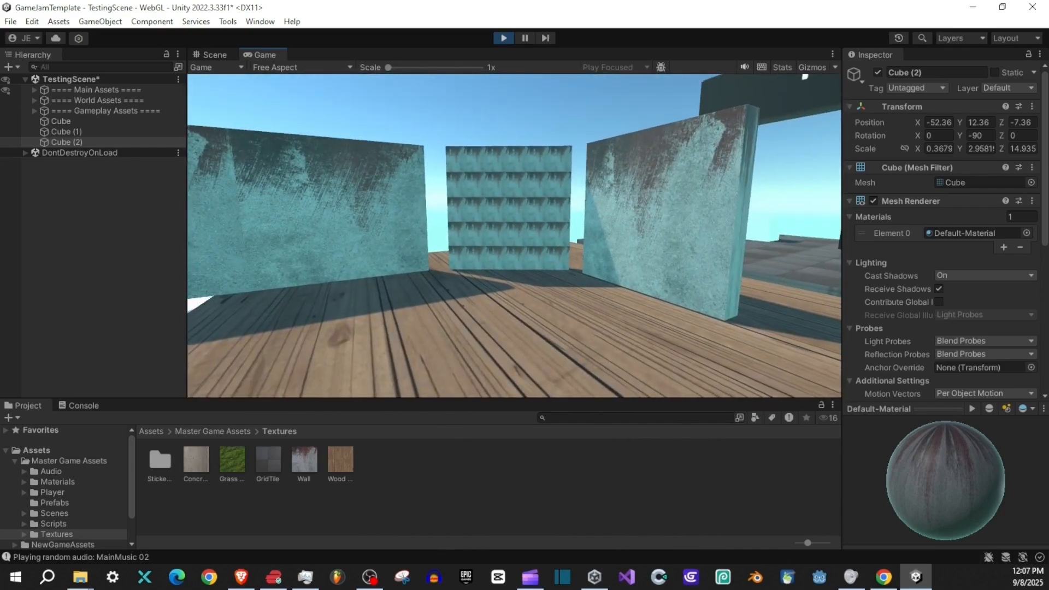